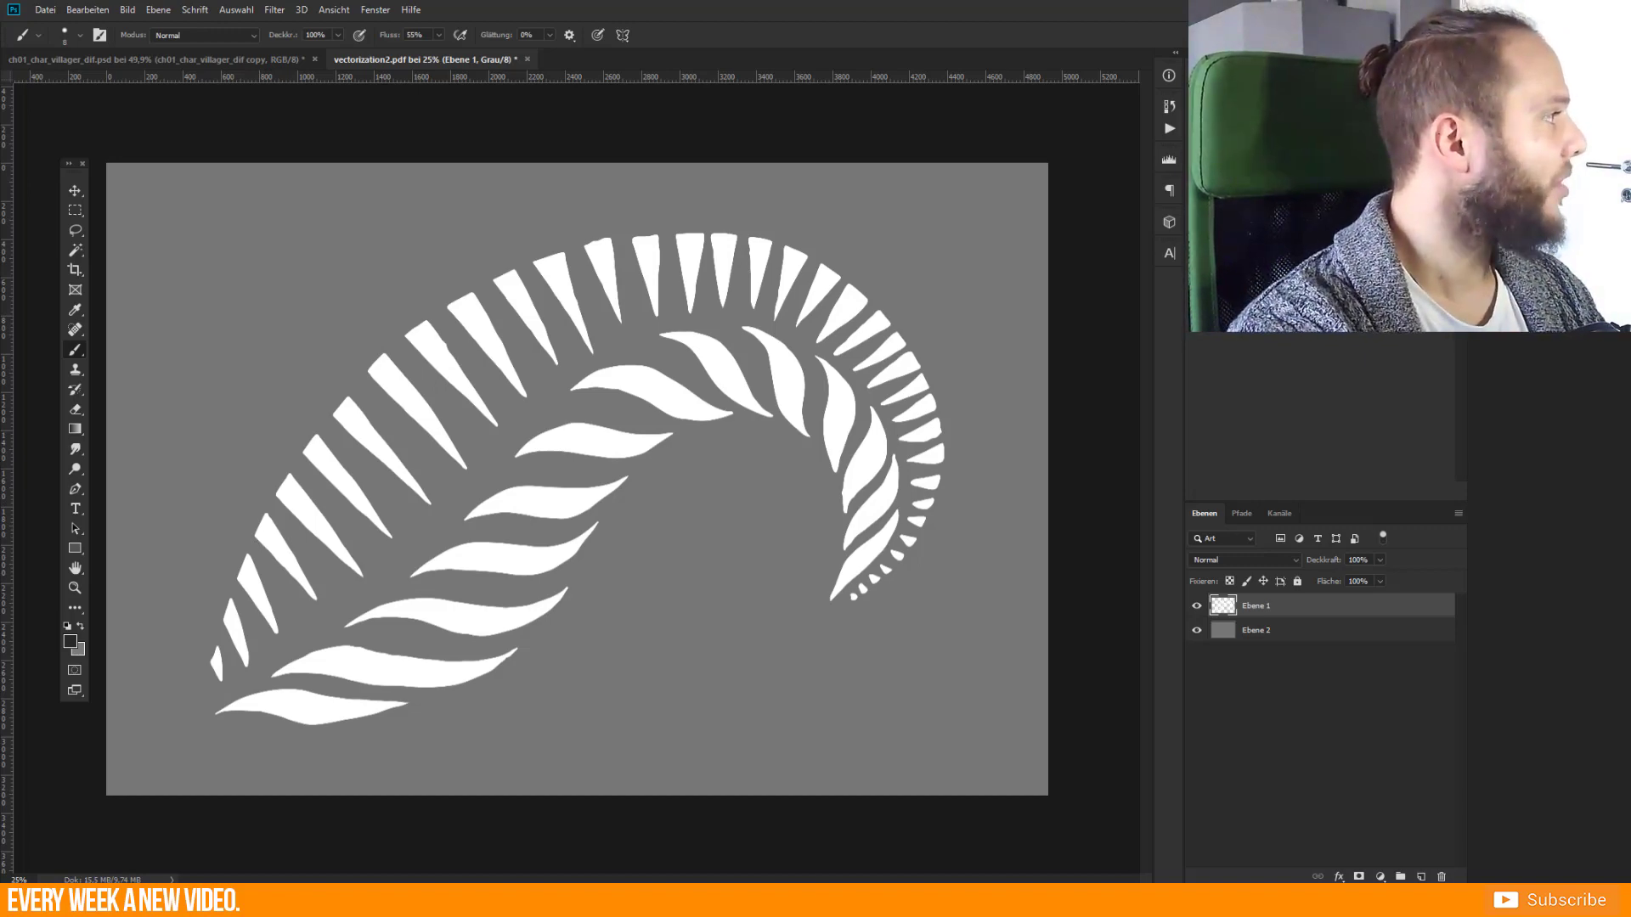
Open Tattoo_1k.png to view the tattoo artwork, close it, and bring up the ch01_char_villager_dif.psd document.
left_click_drag(234, 202, 604, 65)
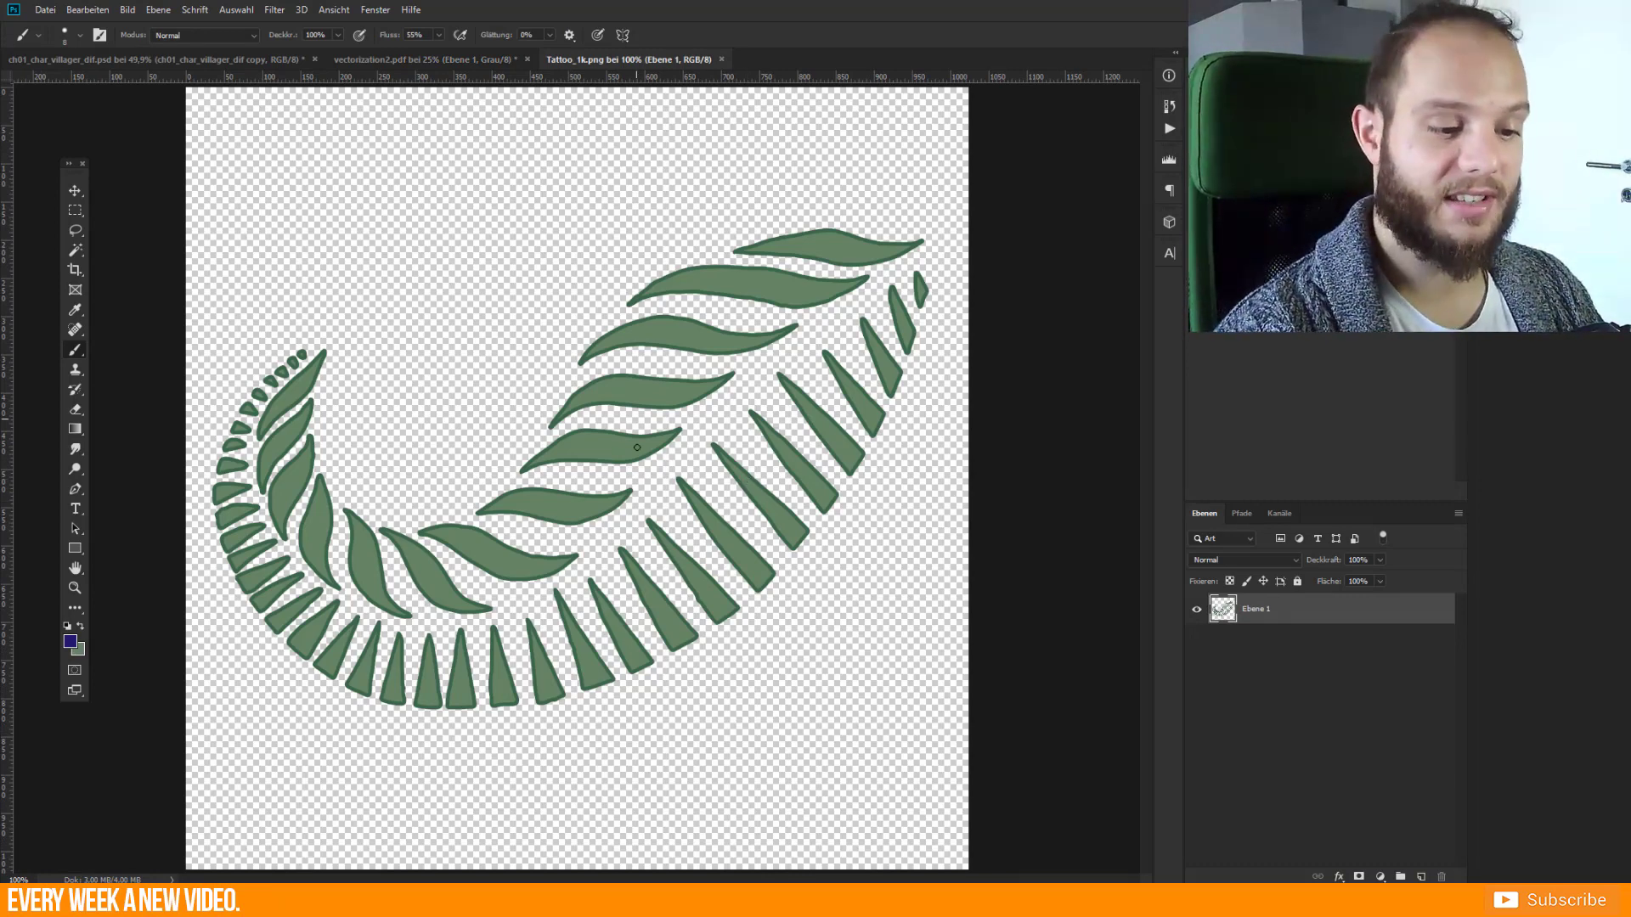
left_click(720, 59)
left_click(279, 60)
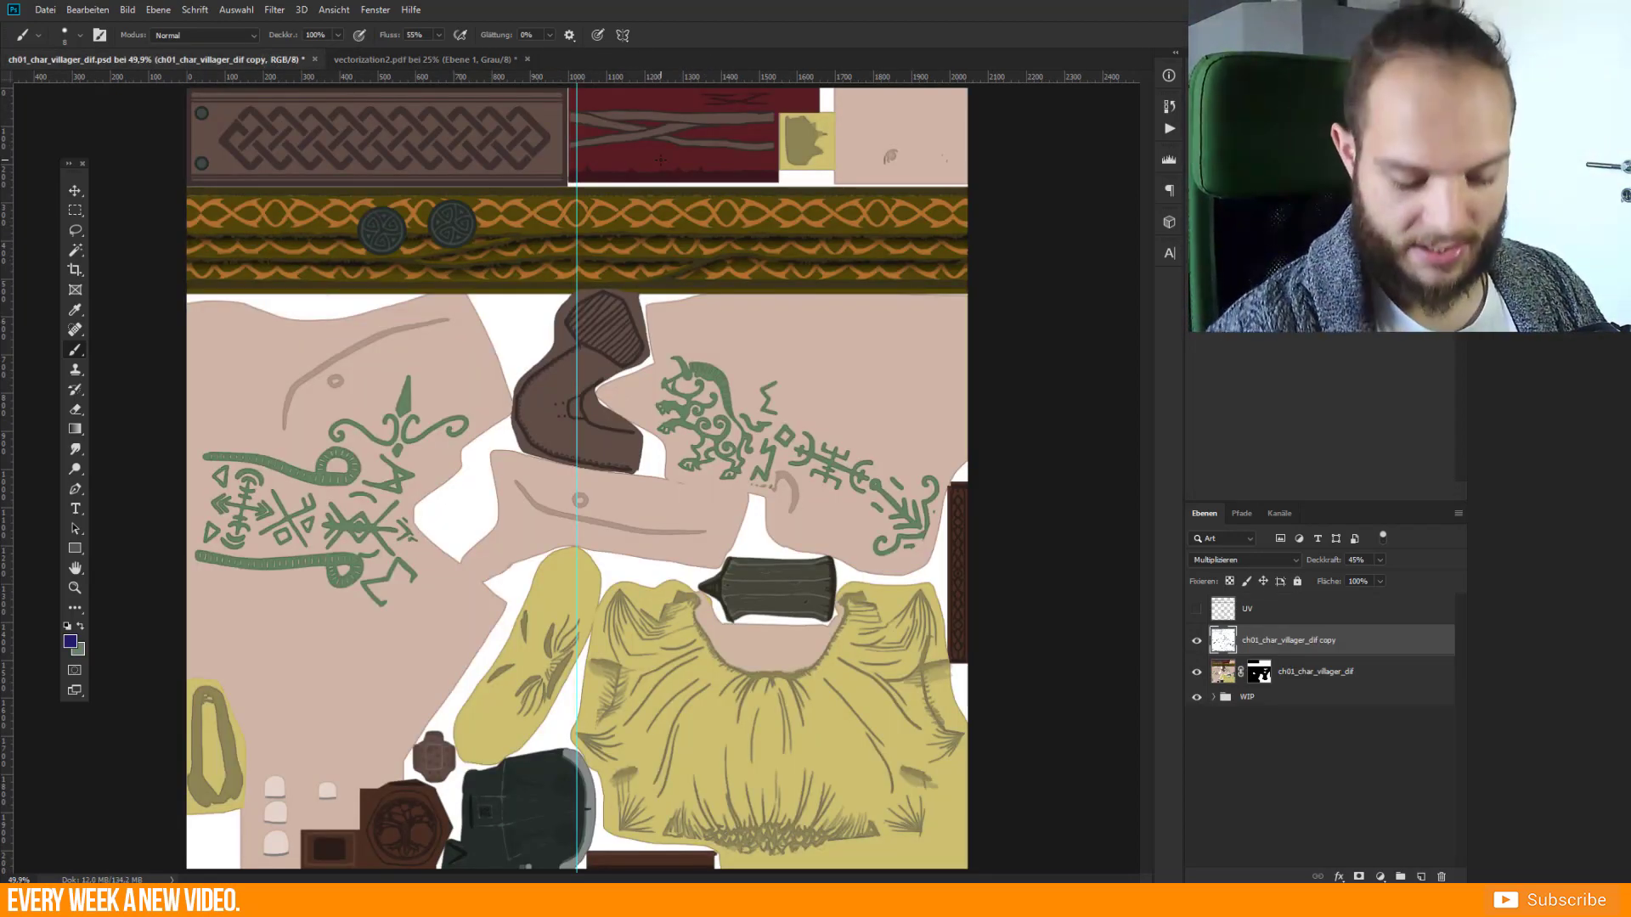
Check the villager character in Blender and return to the texture document in Photoshop.
left_click(794, 899)
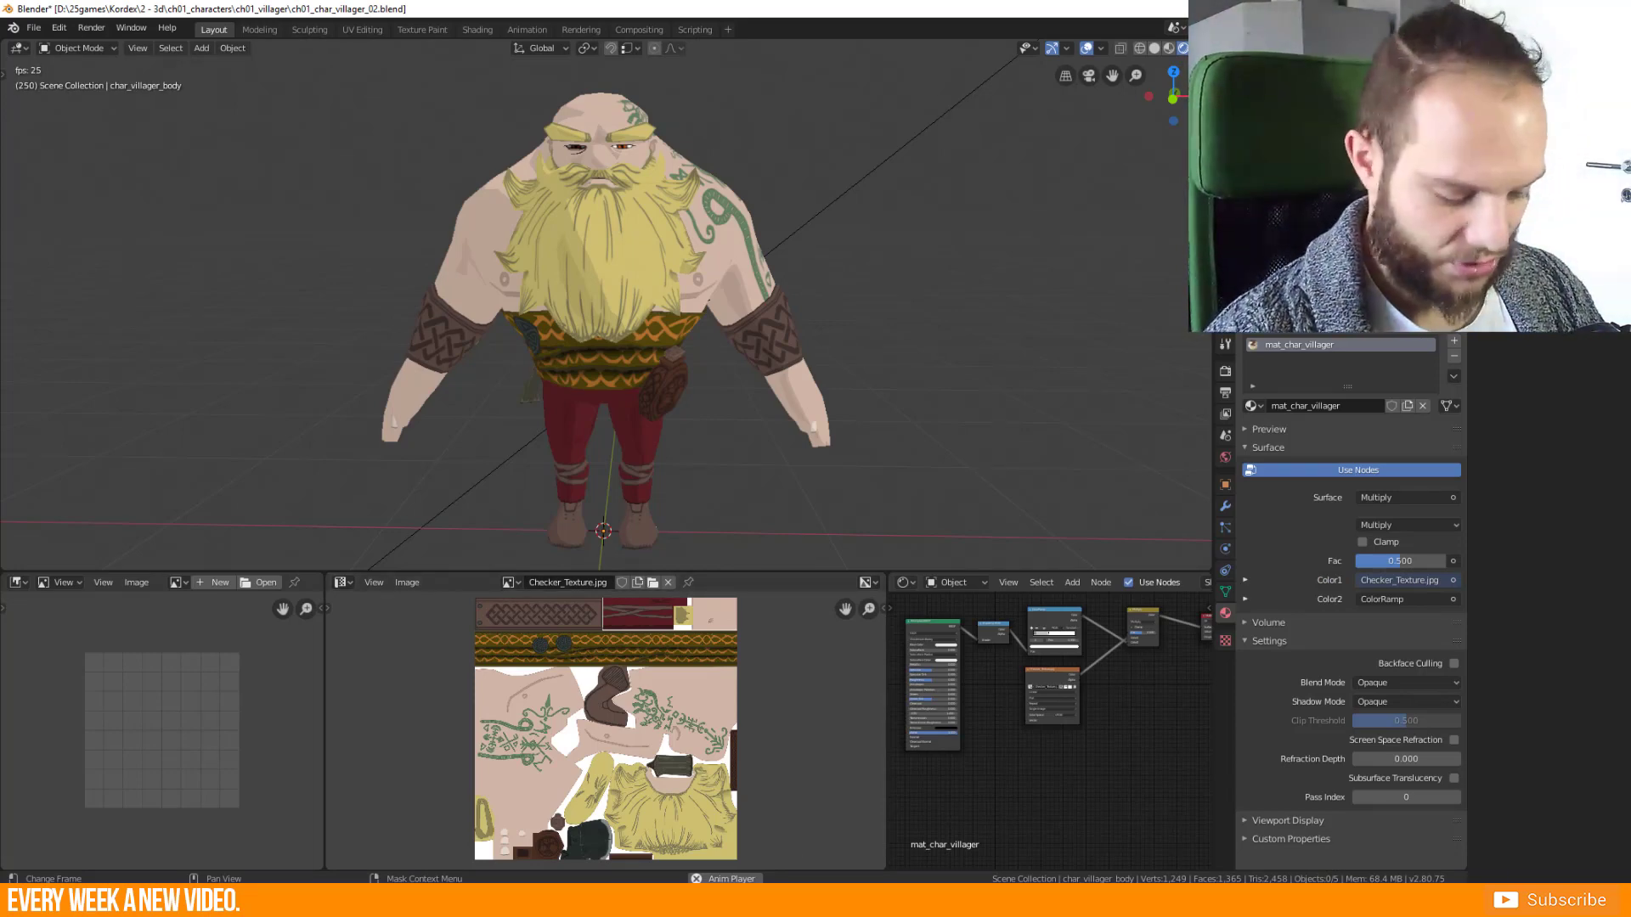
left_click(533, 899)
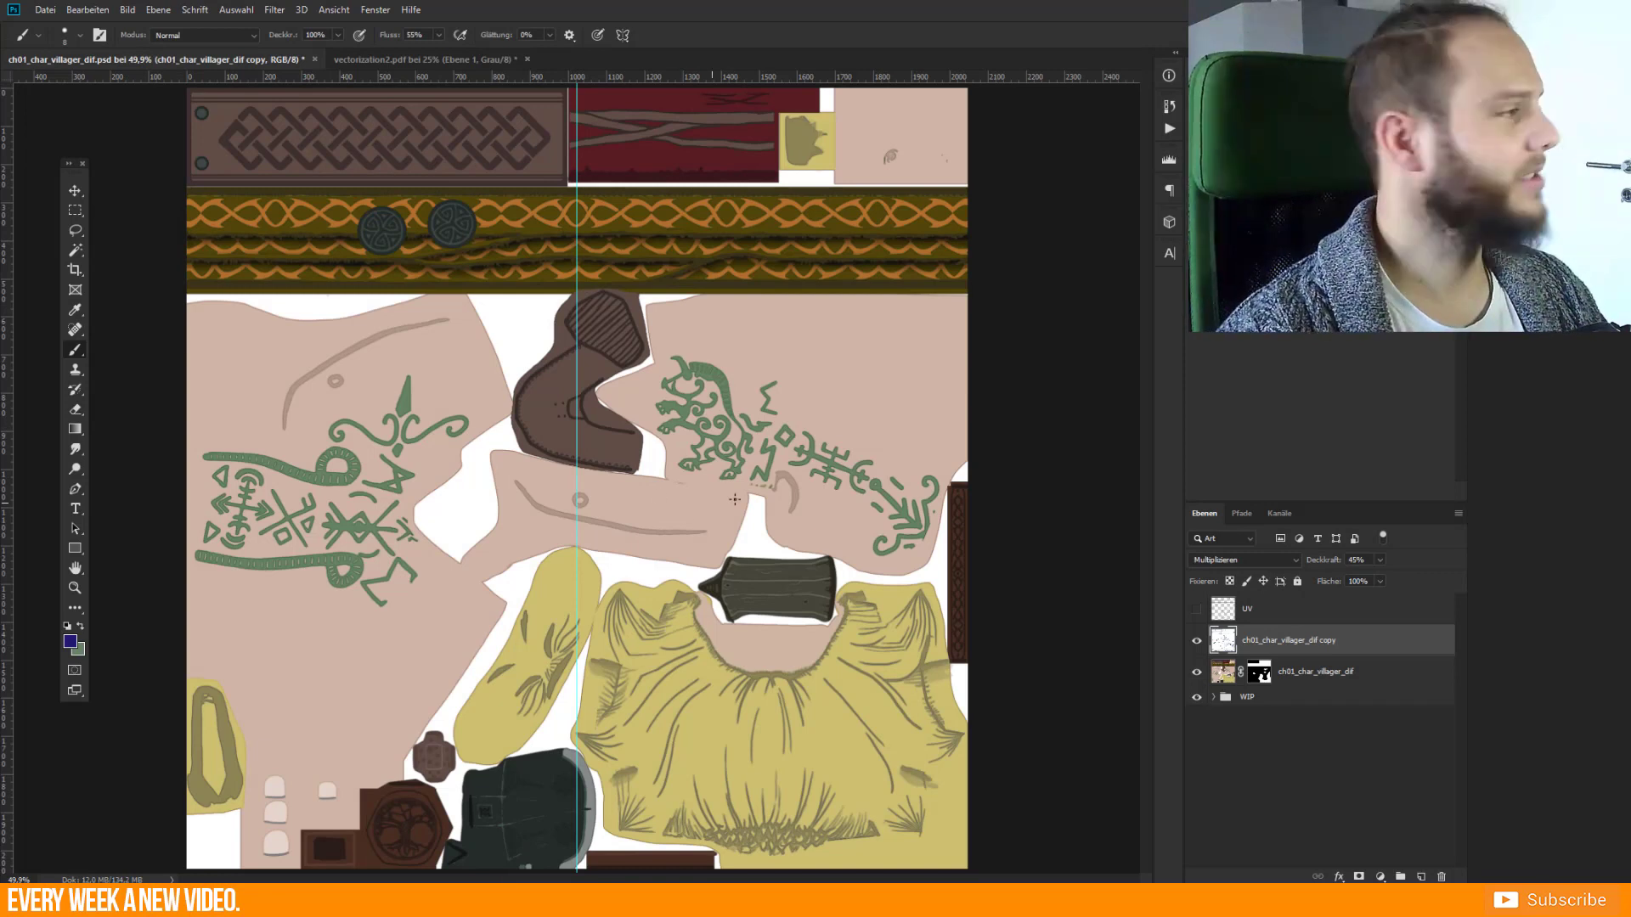
Place Tattoo_1k.png just below the snake tattoo on the villager texture at 118.6% scale and check its position against the UV layer.
left_click_drag(477, 462, 189, 448)
mouse_move(287, 405)
left_mouse_down()
mouse_move(266, 460)
mouse_move(340, 621)
left_mouse_up()
key("Return")
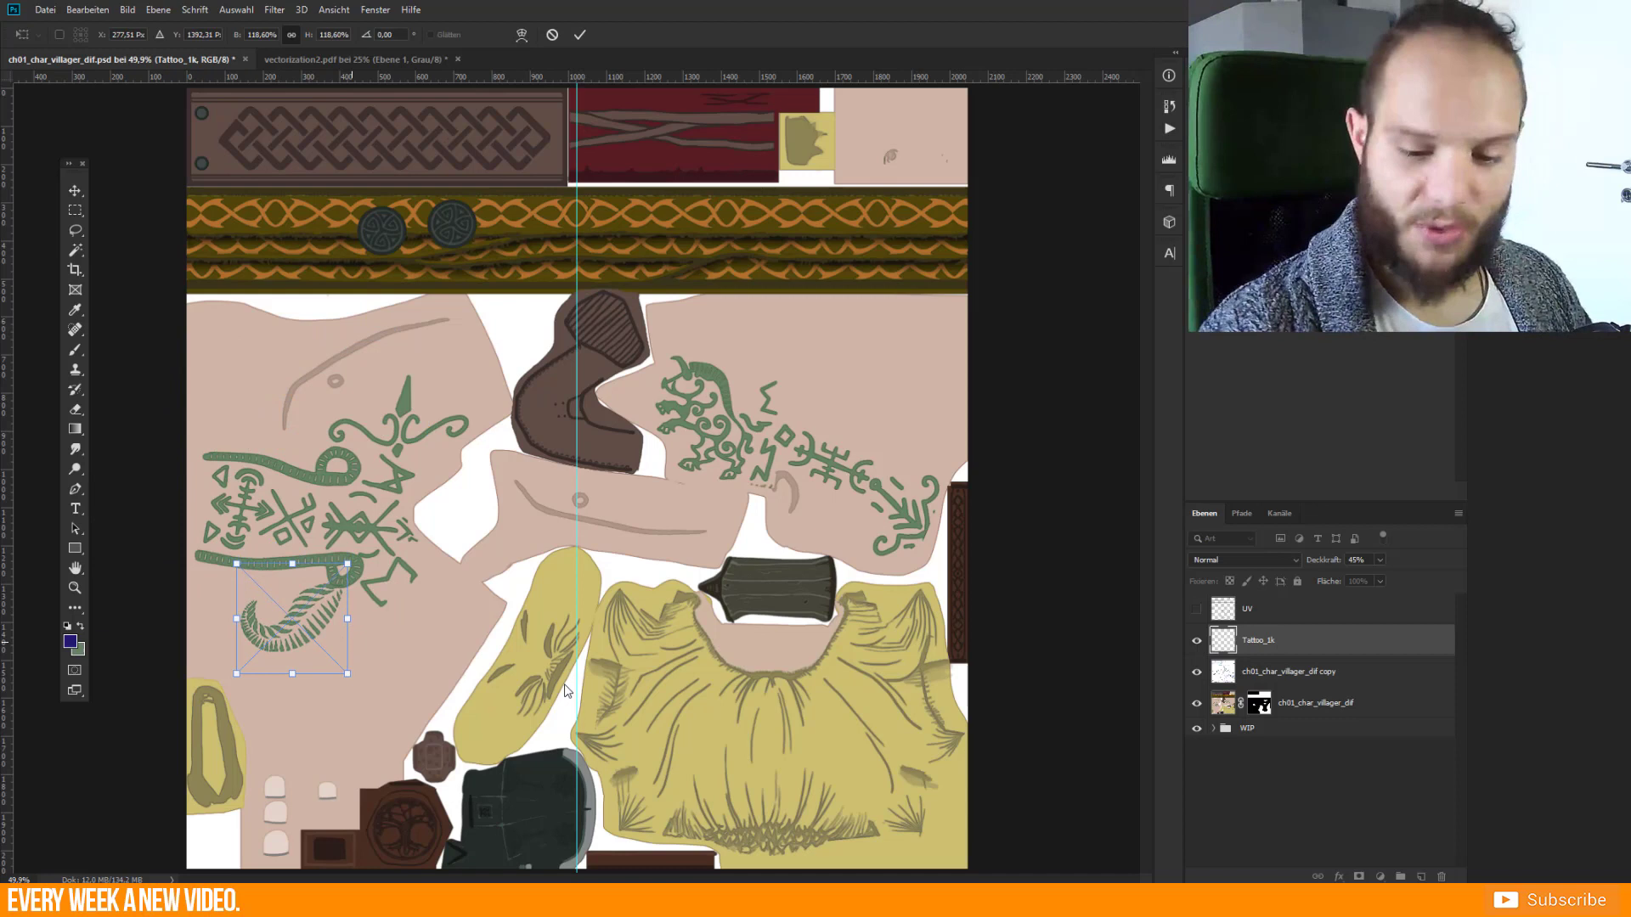
key("b")
left_click(1197, 609)
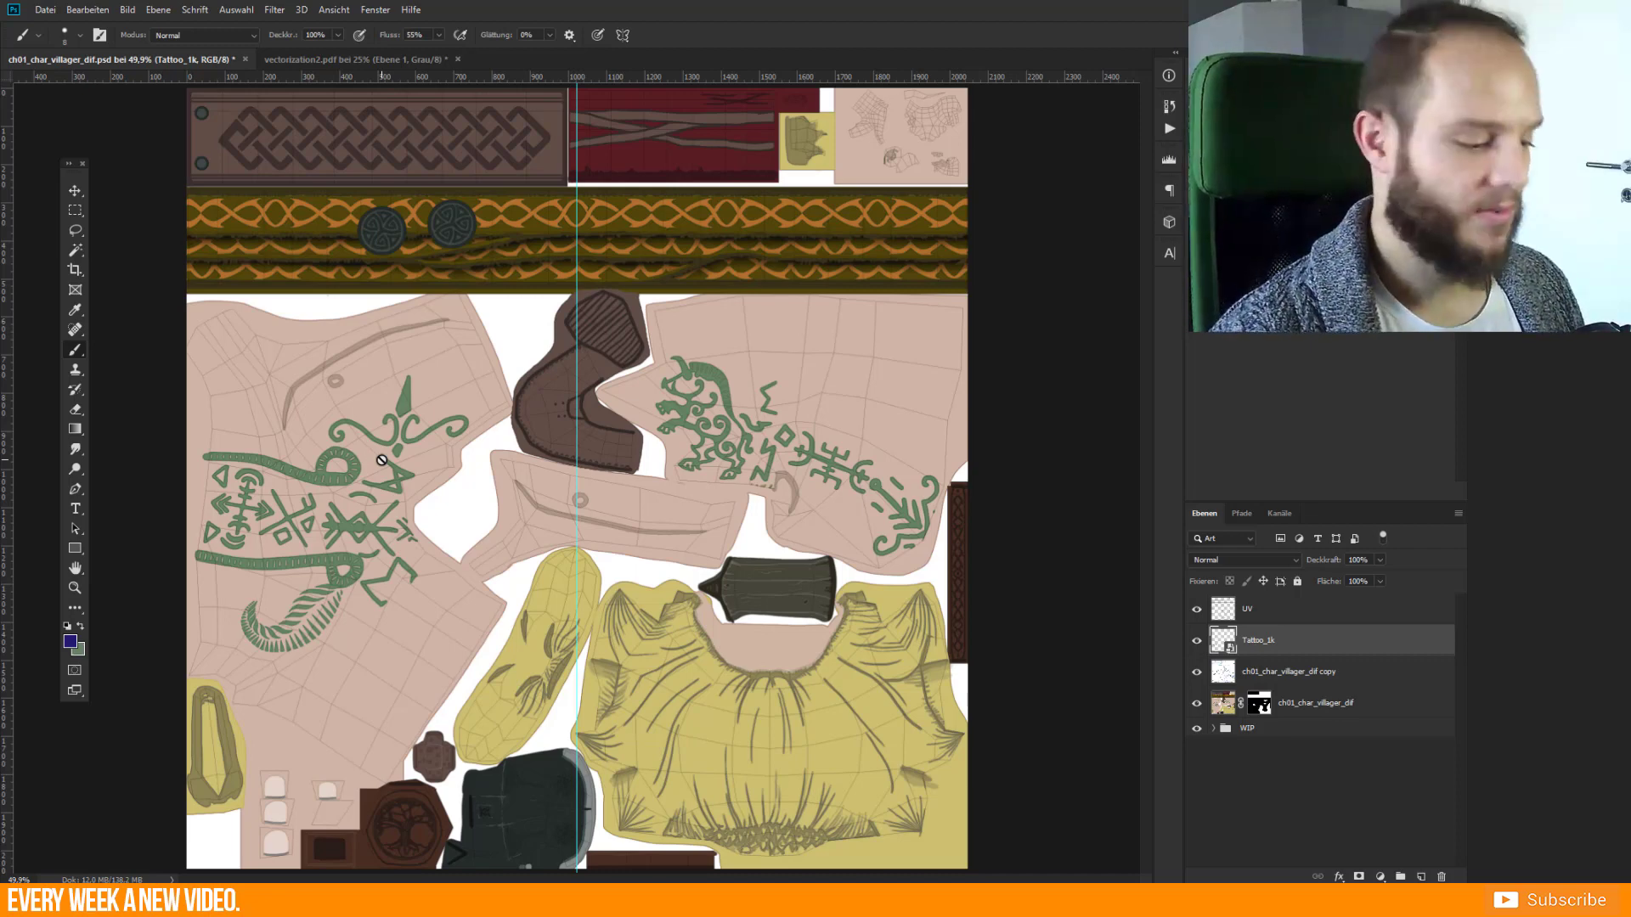
left_click(1196, 609)
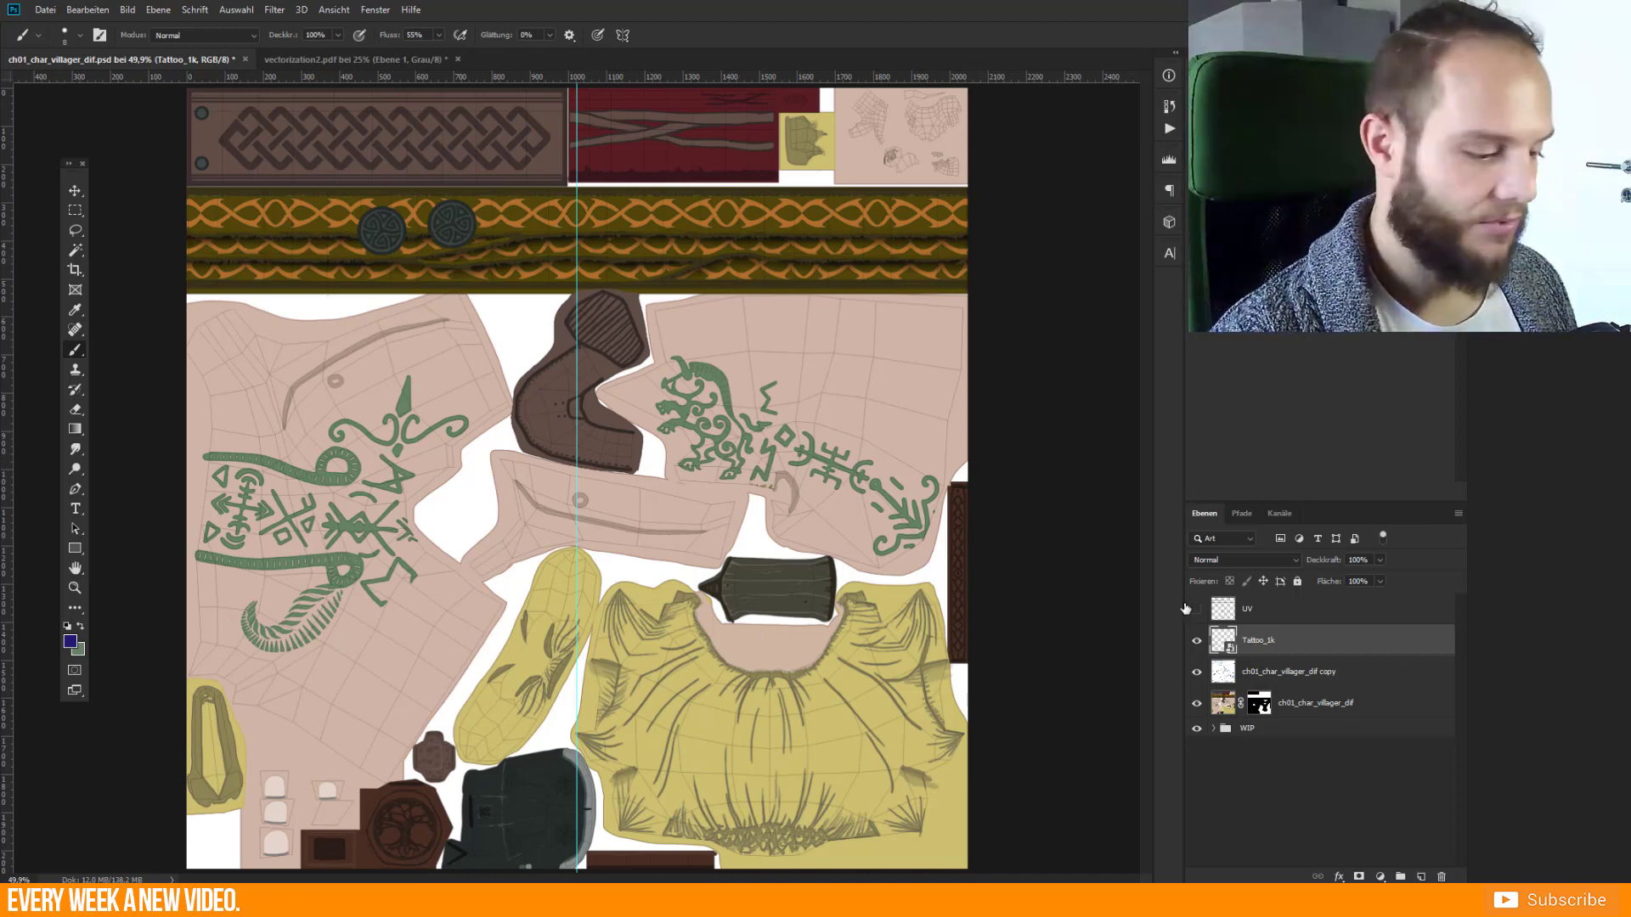
Save the texture as ch01_char_villager_dif.png, replacing the existing file and using the large file size (fastest saving) option.
key("ctrl+shift+s")
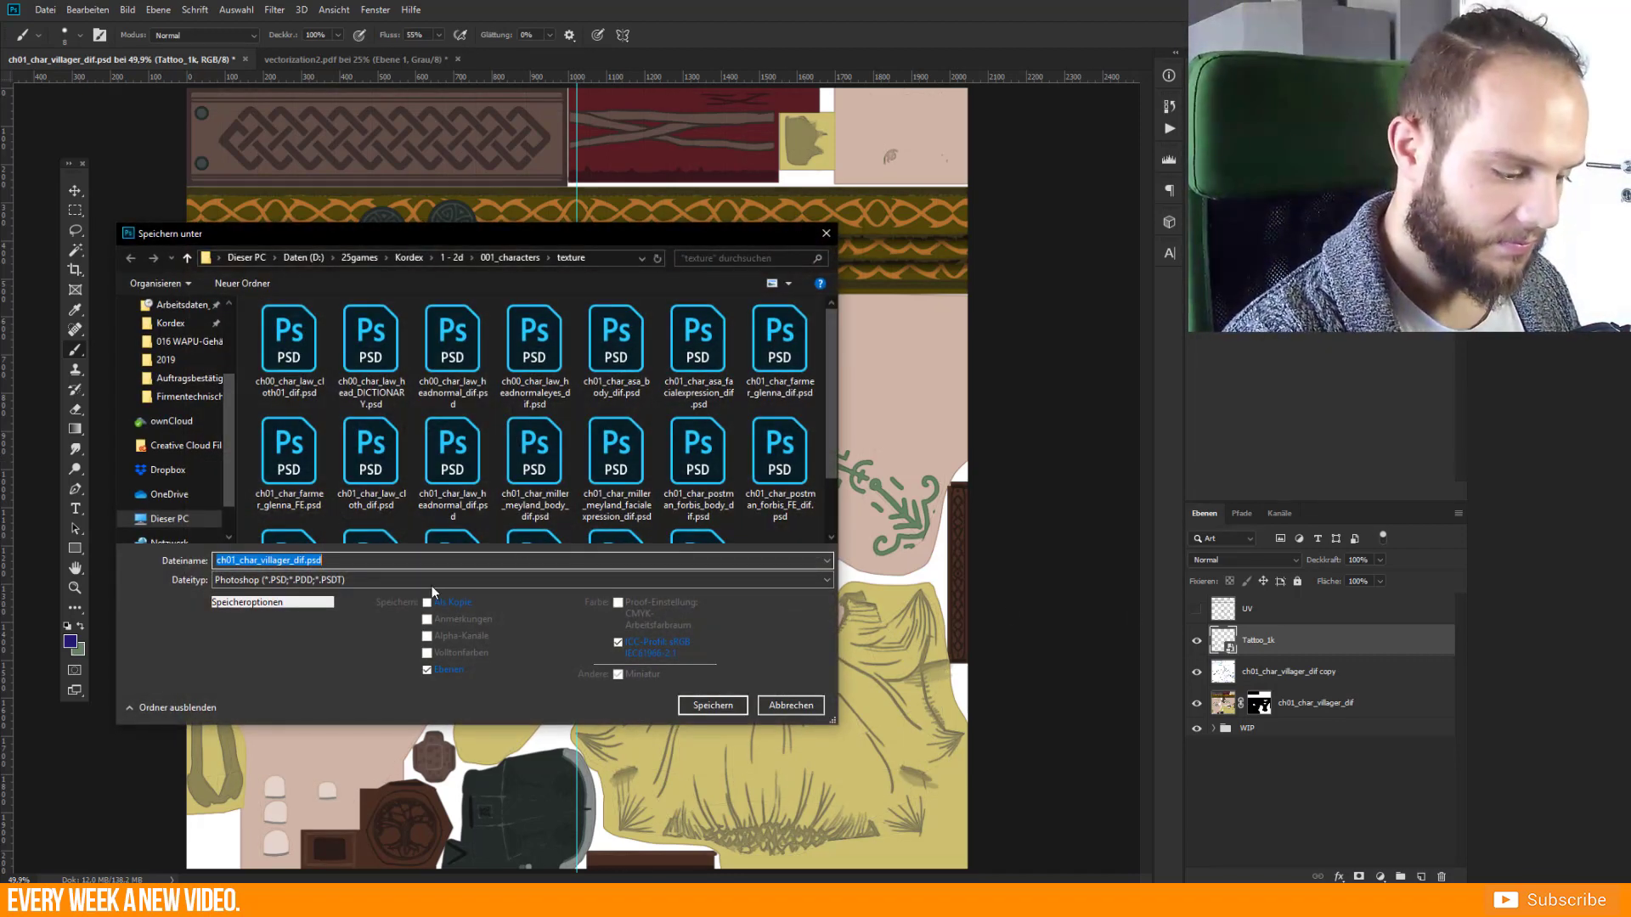
left_click(430, 579)
left_click(252, 792)
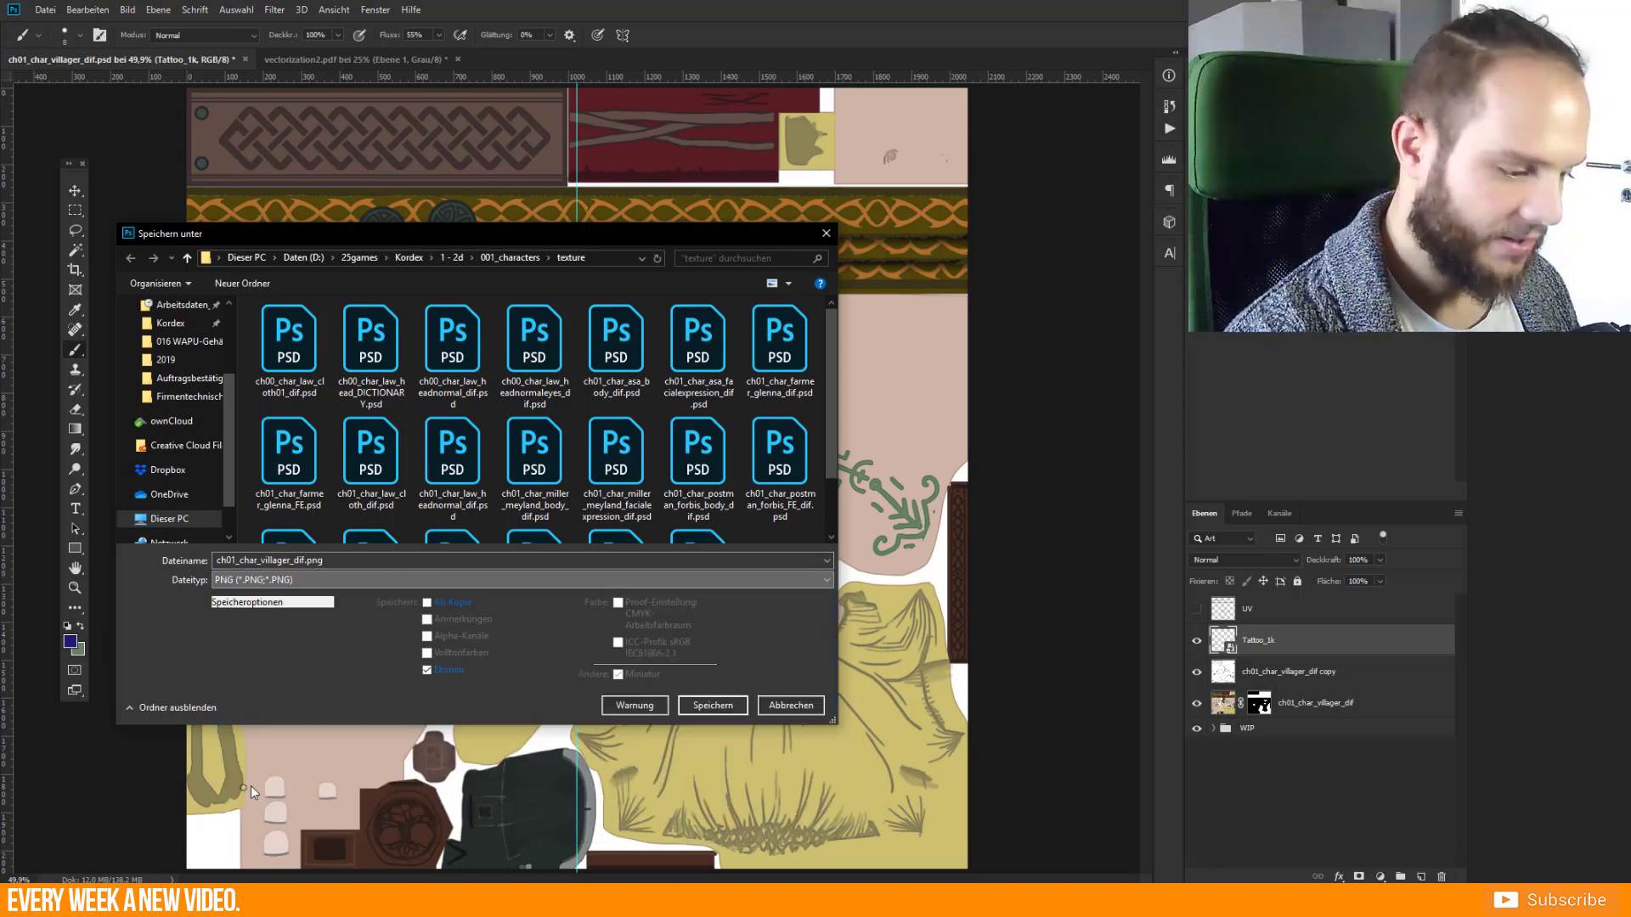
left_click(721, 706)
left_click(770, 454)
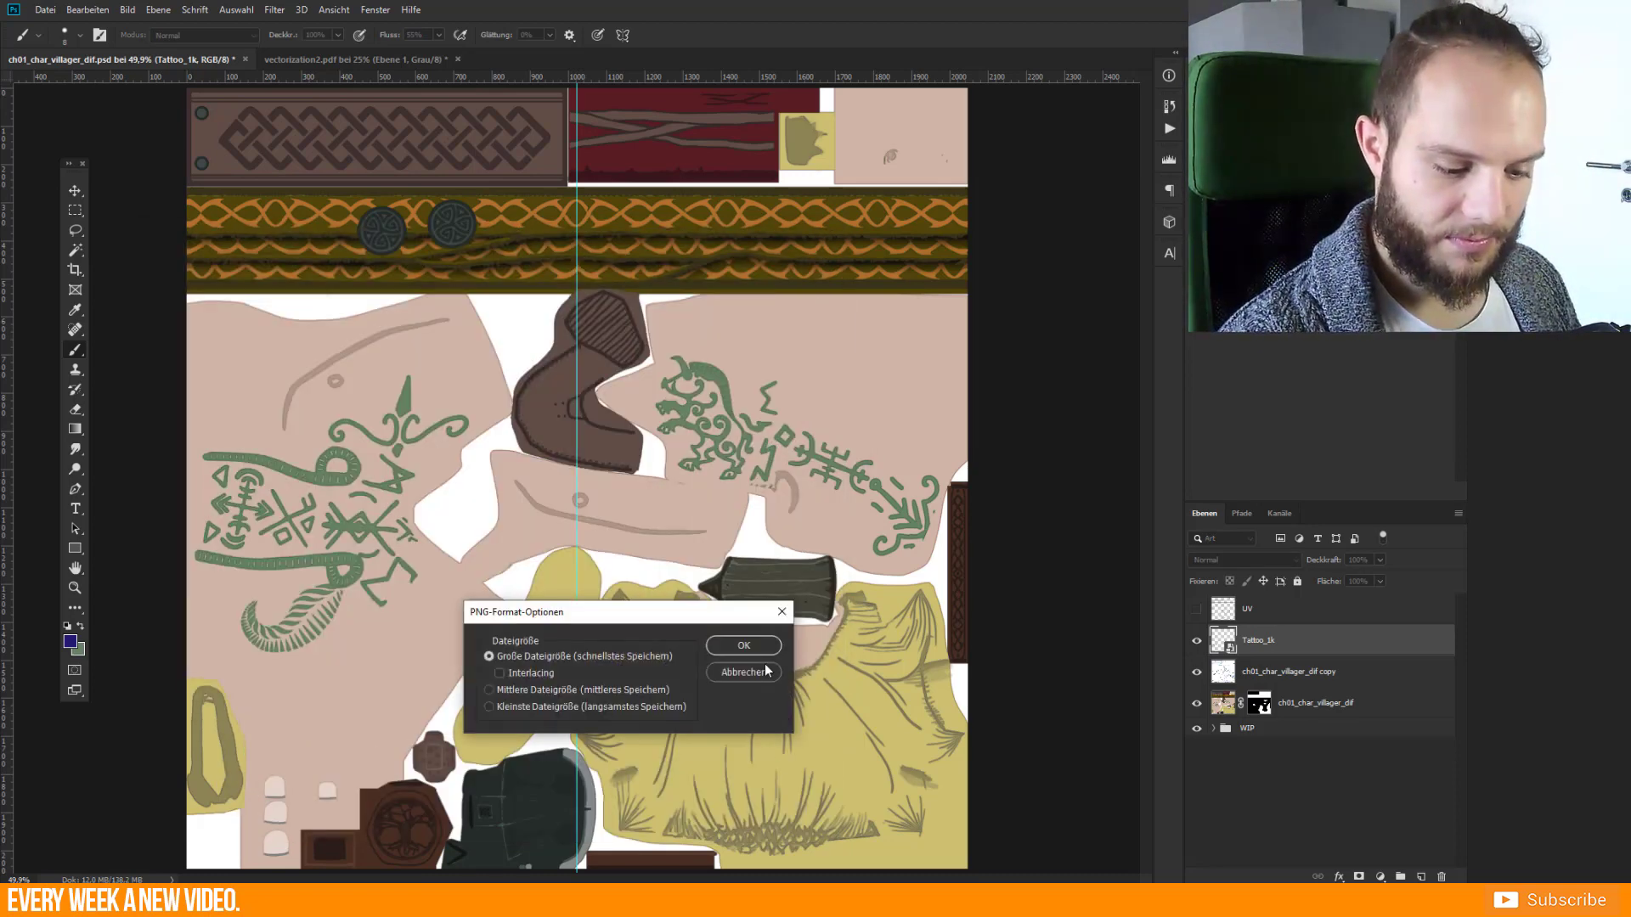
left_click(745, 647)
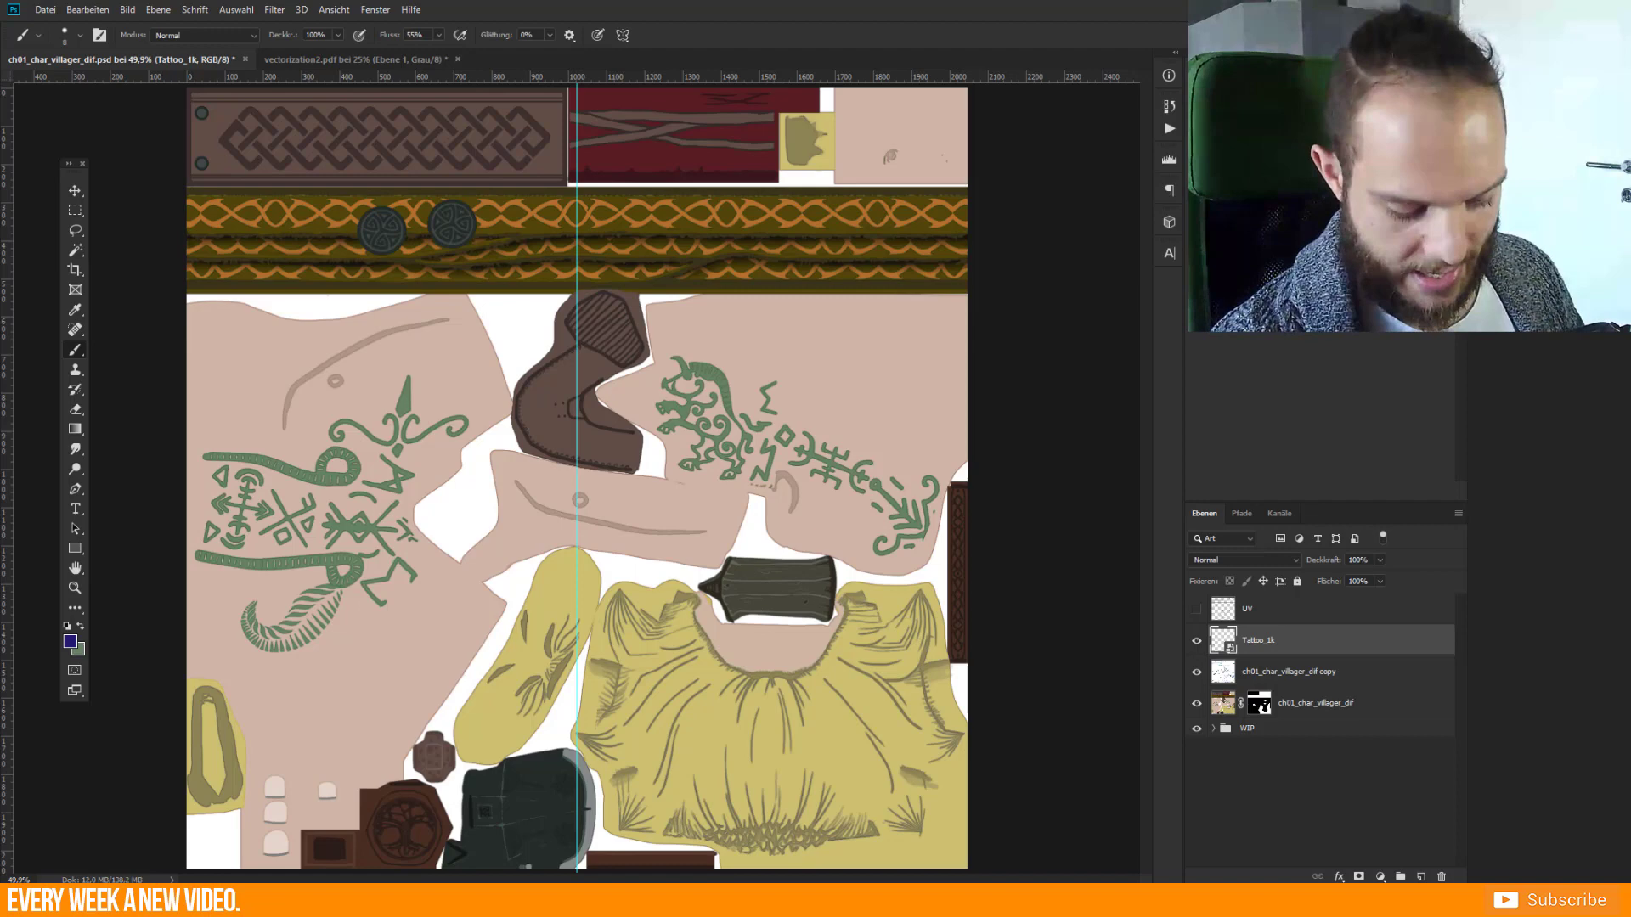
Switch to Blender and reload the villager's texture image.
key("alt+Tab")
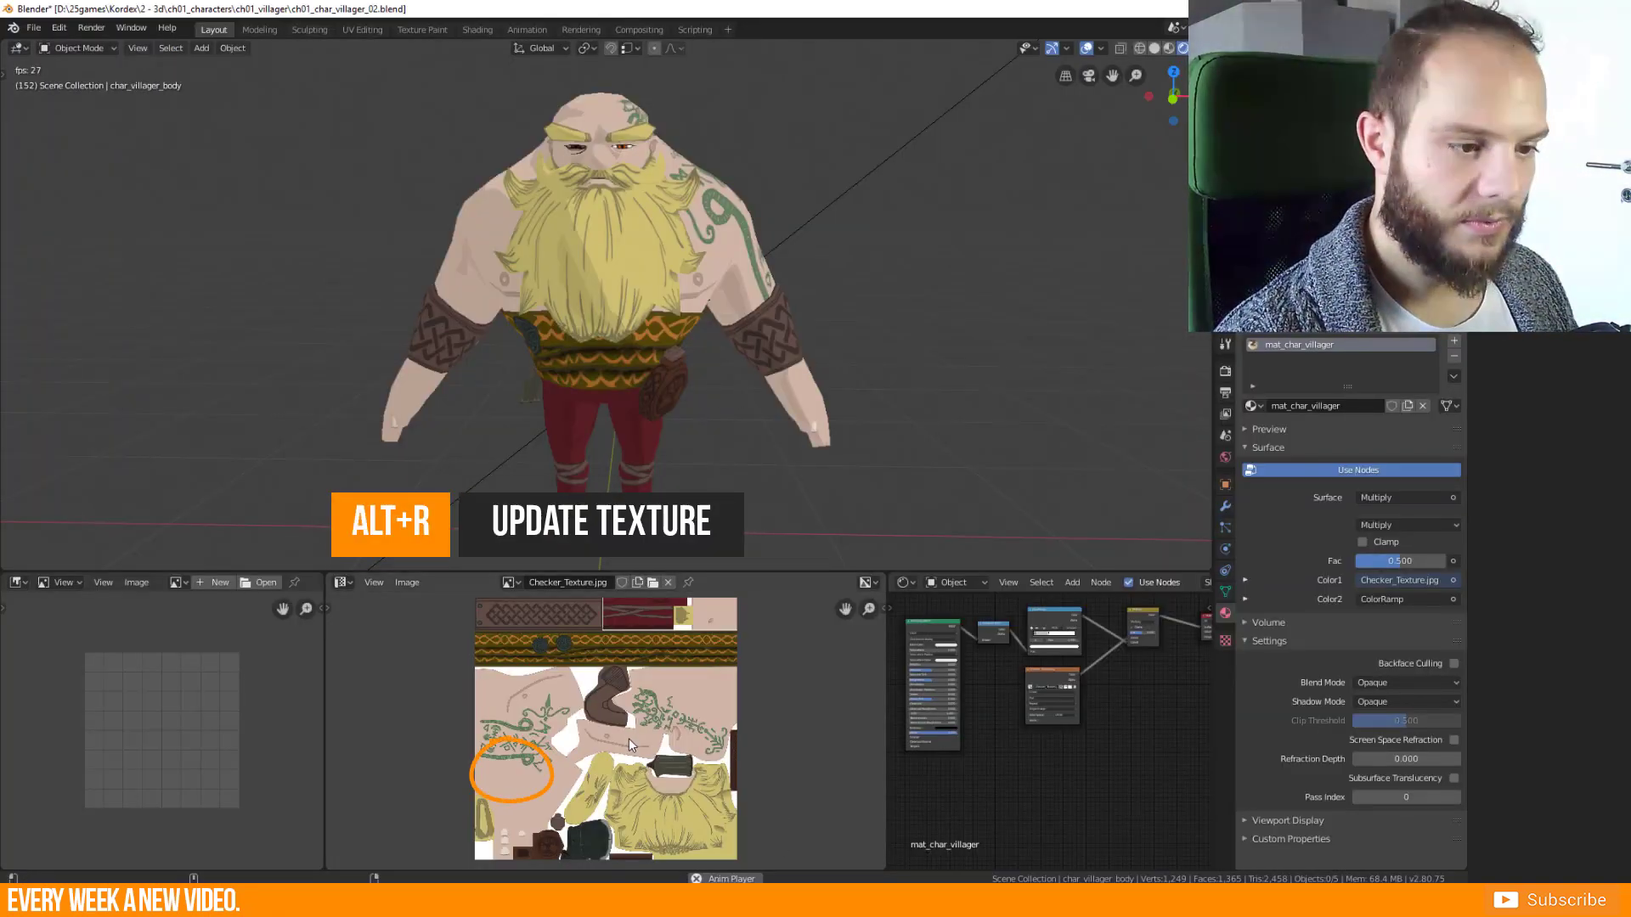
key("alt+r")
Examine how the new tattoo sits on the character's back and tattooed arm from several angles.
middle_click_drag(851, 394, 553, 309)
scroll(538, 252, "up", 3)
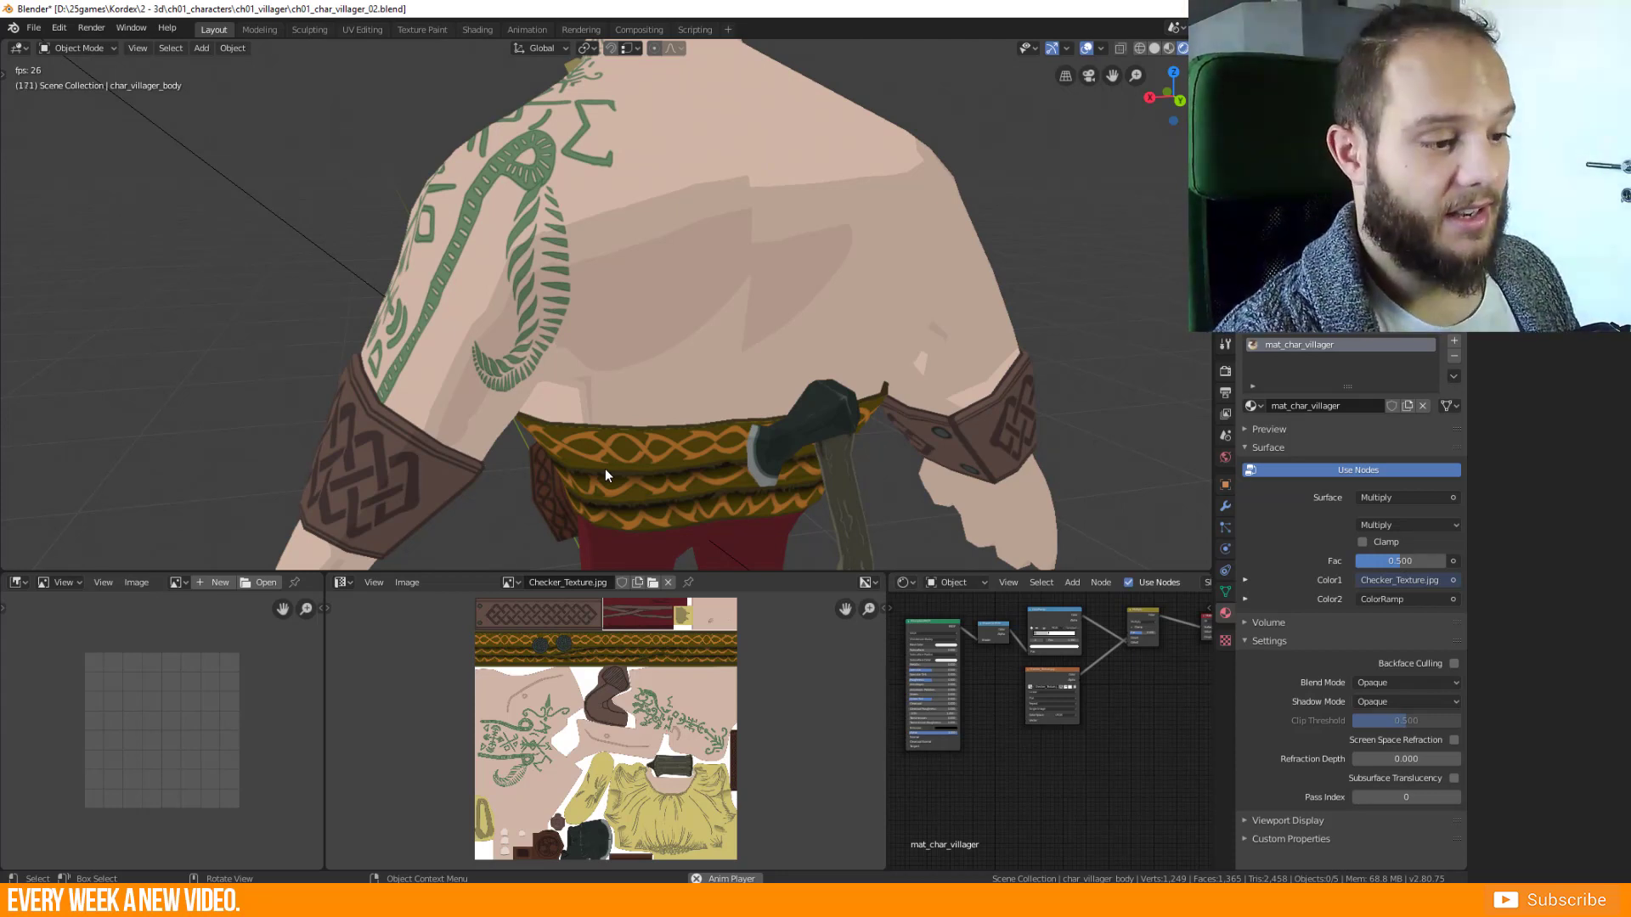
middle_click_drag(606, 474, 722, 339)
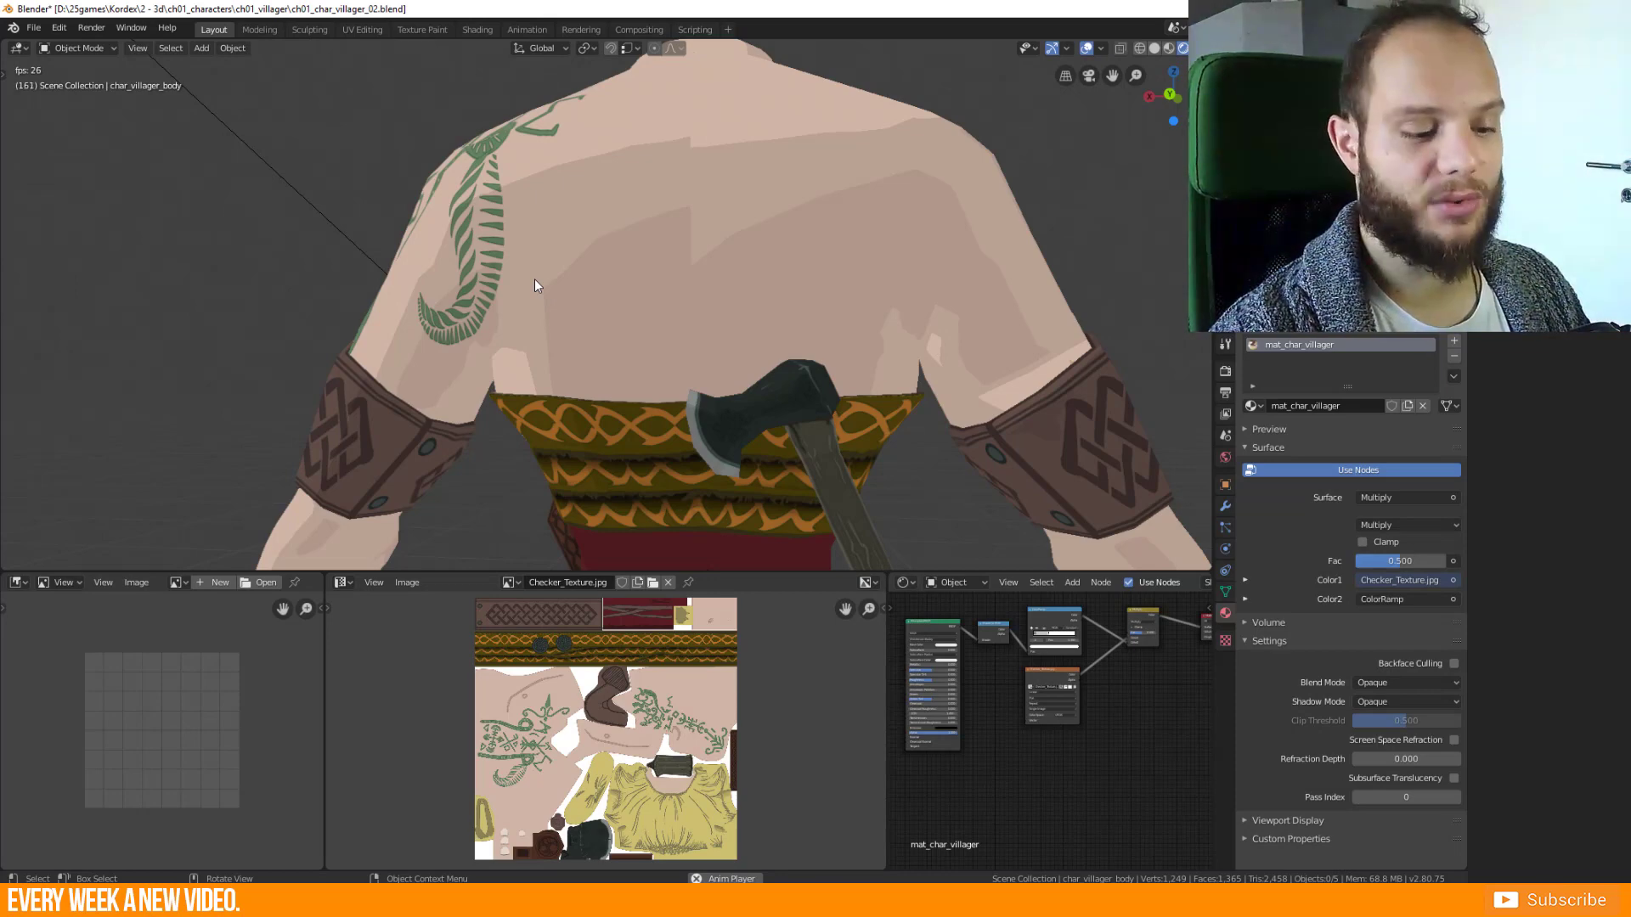
middle_click_drag(677, 277, 770, 418)
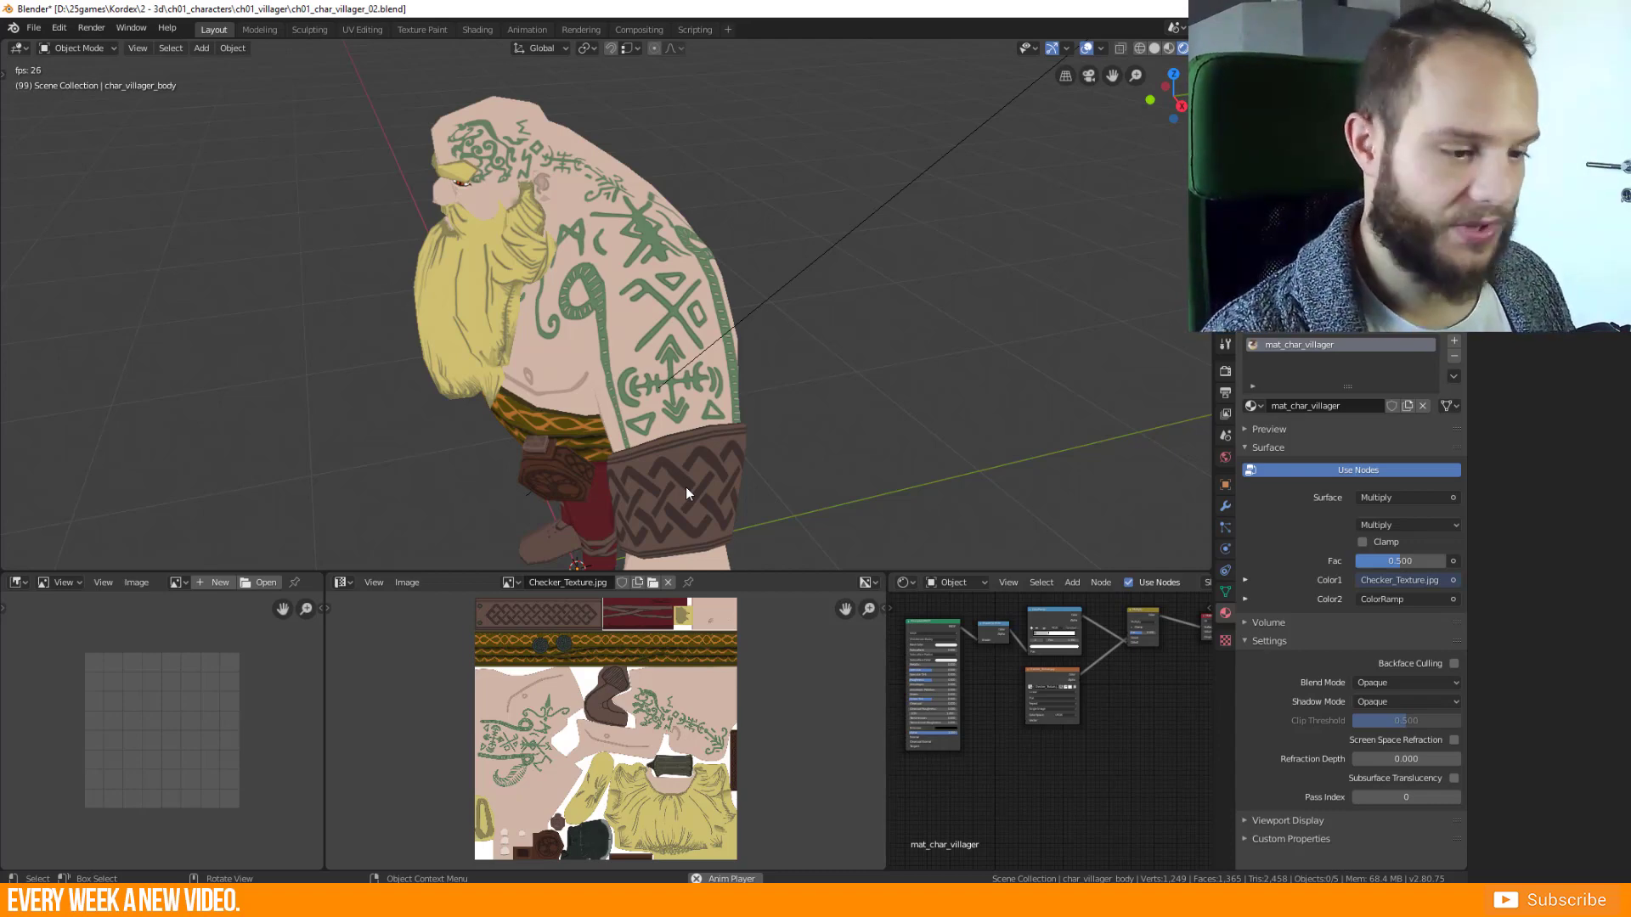
middle_click_drag(685, 487, 663, 365)
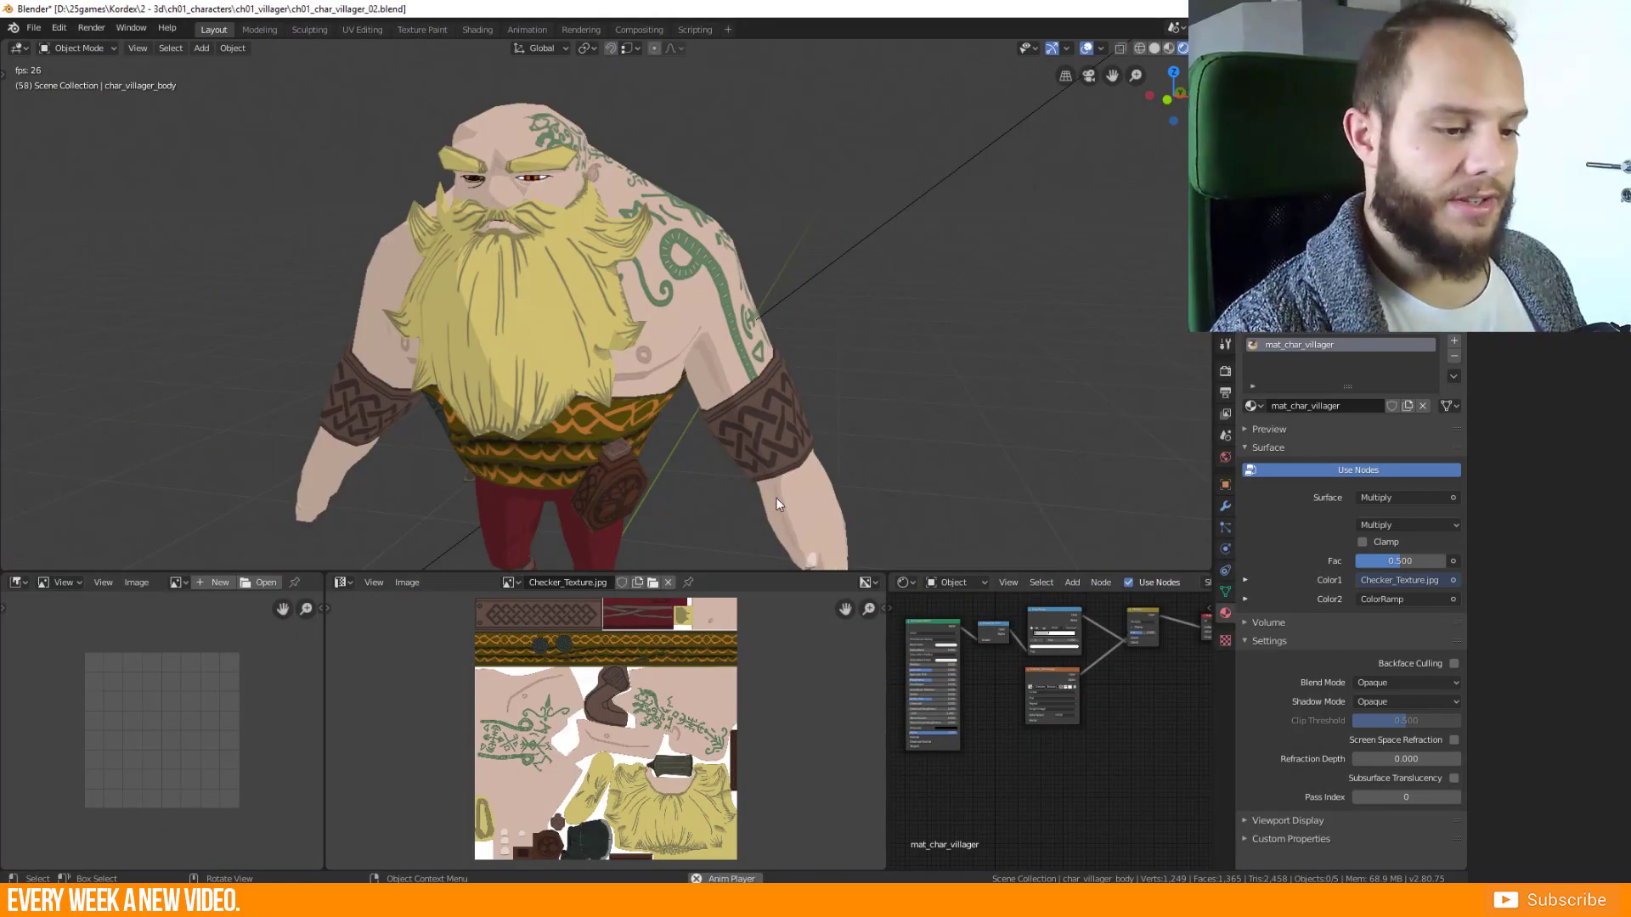
middle_click_drag(782, 433, 511, 435)
middle_click_drag(527, 350, 707, 466)
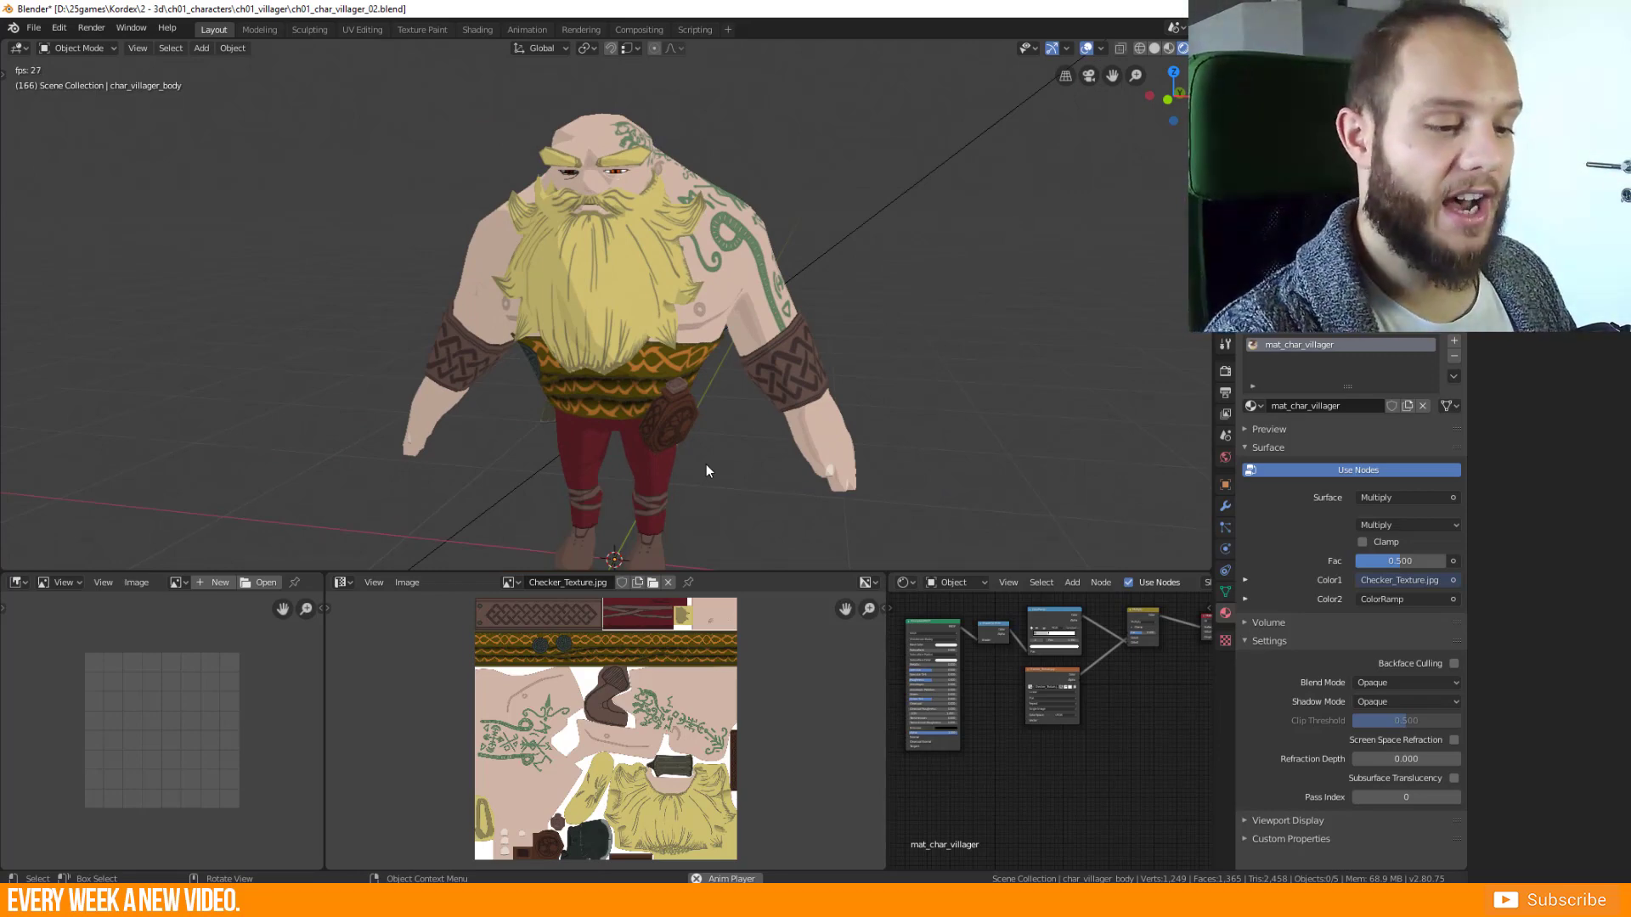
Select the villager body and switch it from Object Mode to Texture Paint mode.
left_click(729, 263)
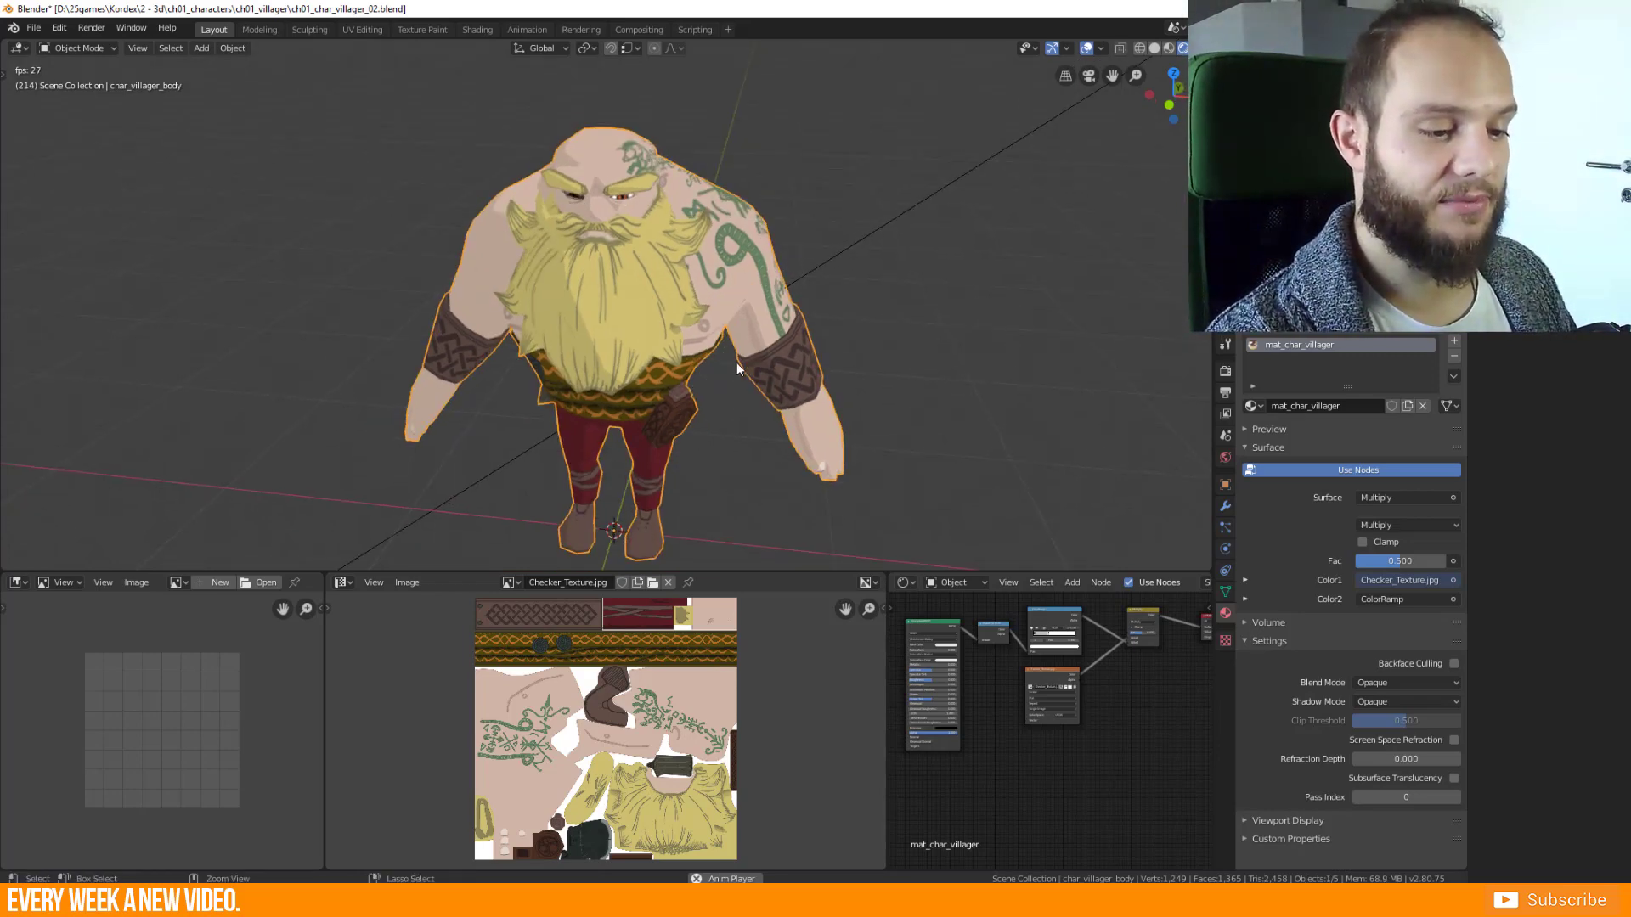
scroll(782, 353, "up", 5)
middle_click_drag(684, 399, 696, 367, "shift")
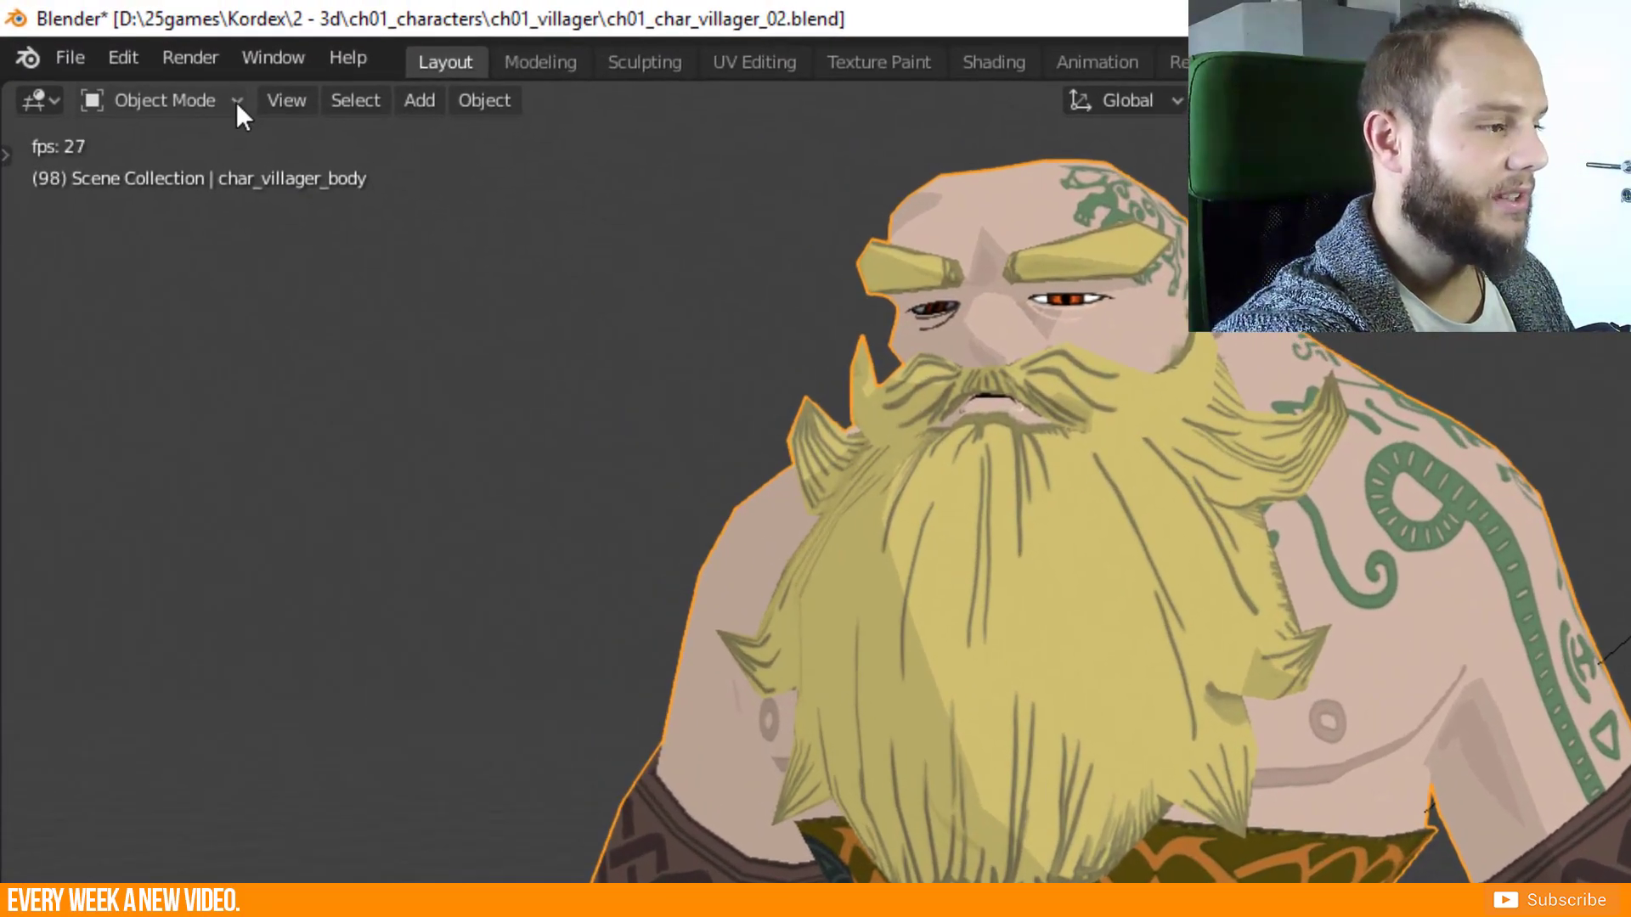
left_click(175, 74)
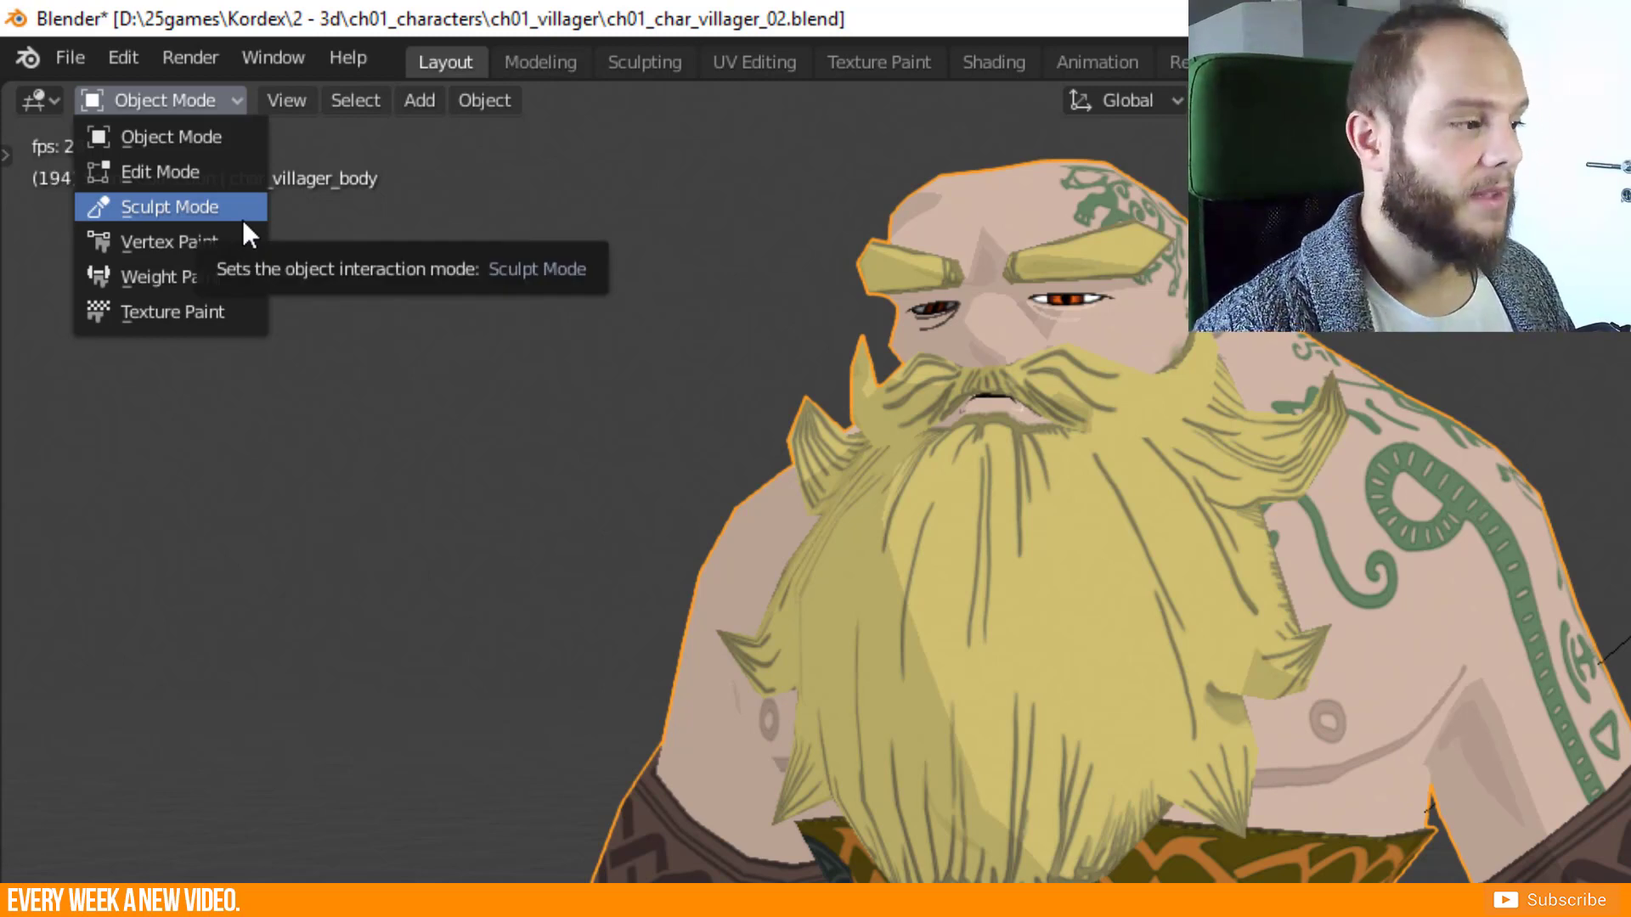
left_click(204, 97)
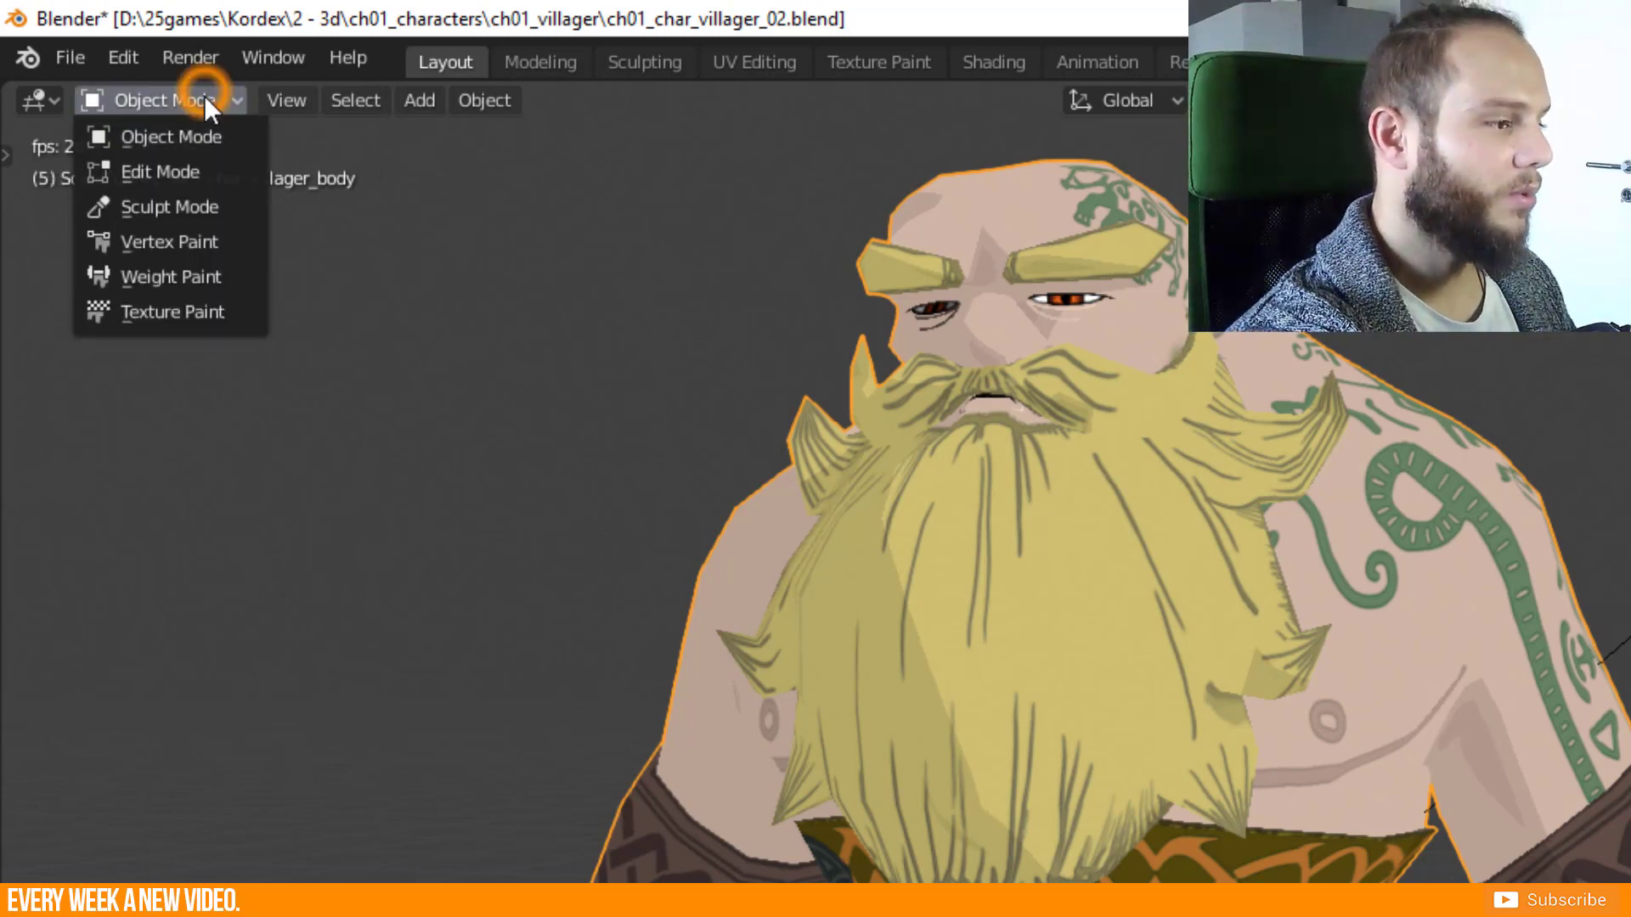
left_click(200, 313)
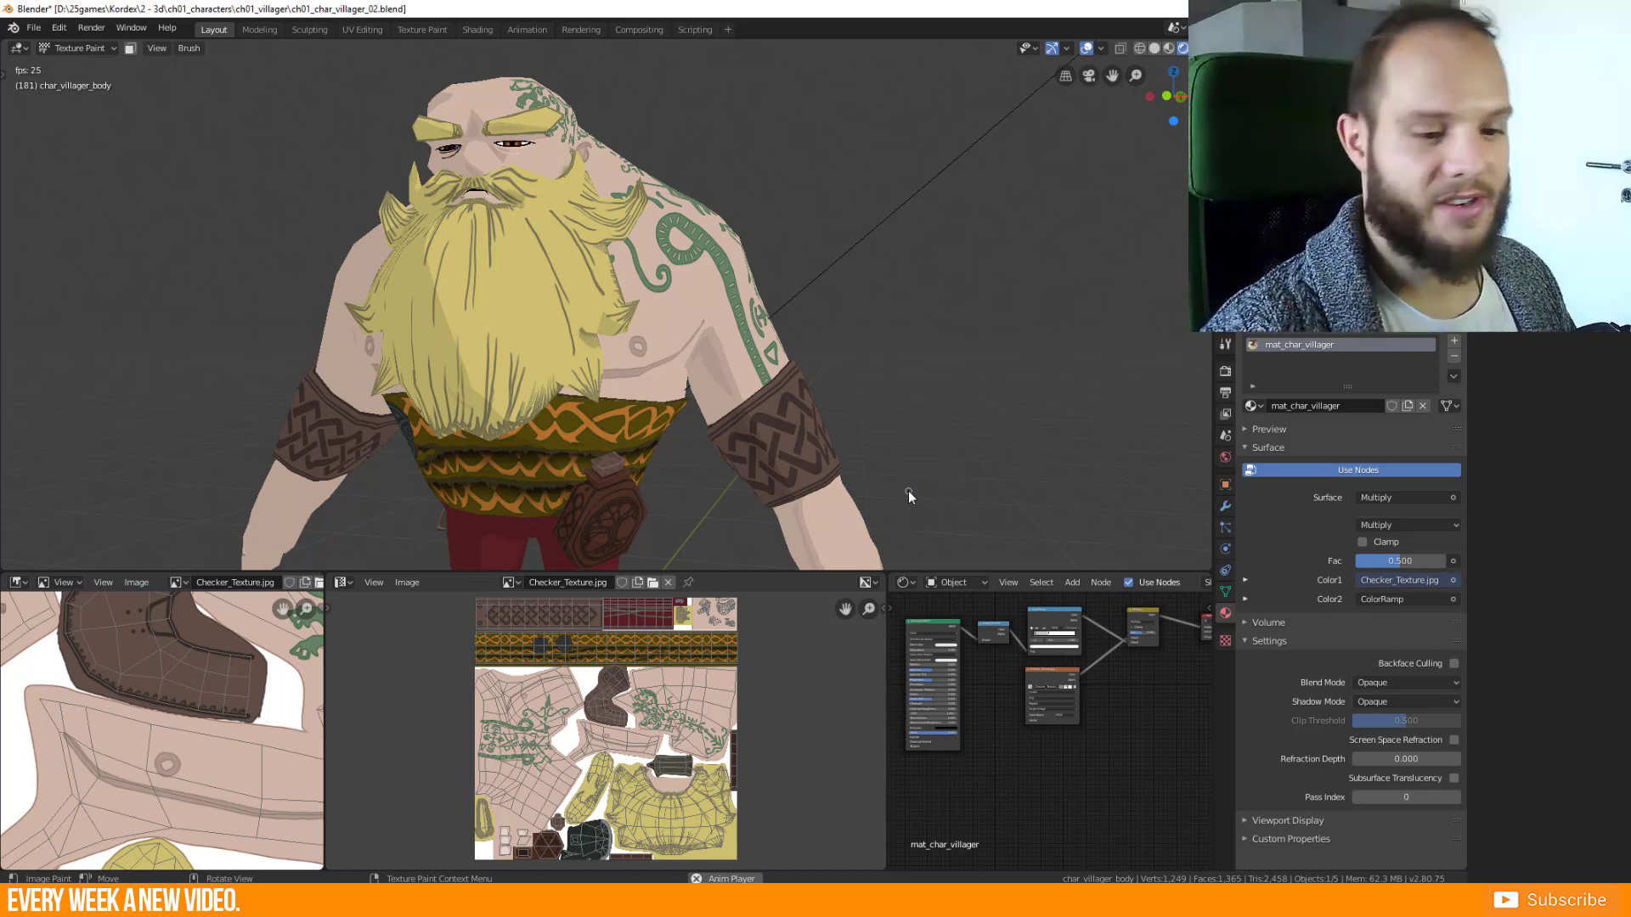
Examine the tattooed arm and back of the model alongside the UV layout of the texture.
middle_click_drag(930, 326, 742, 344)
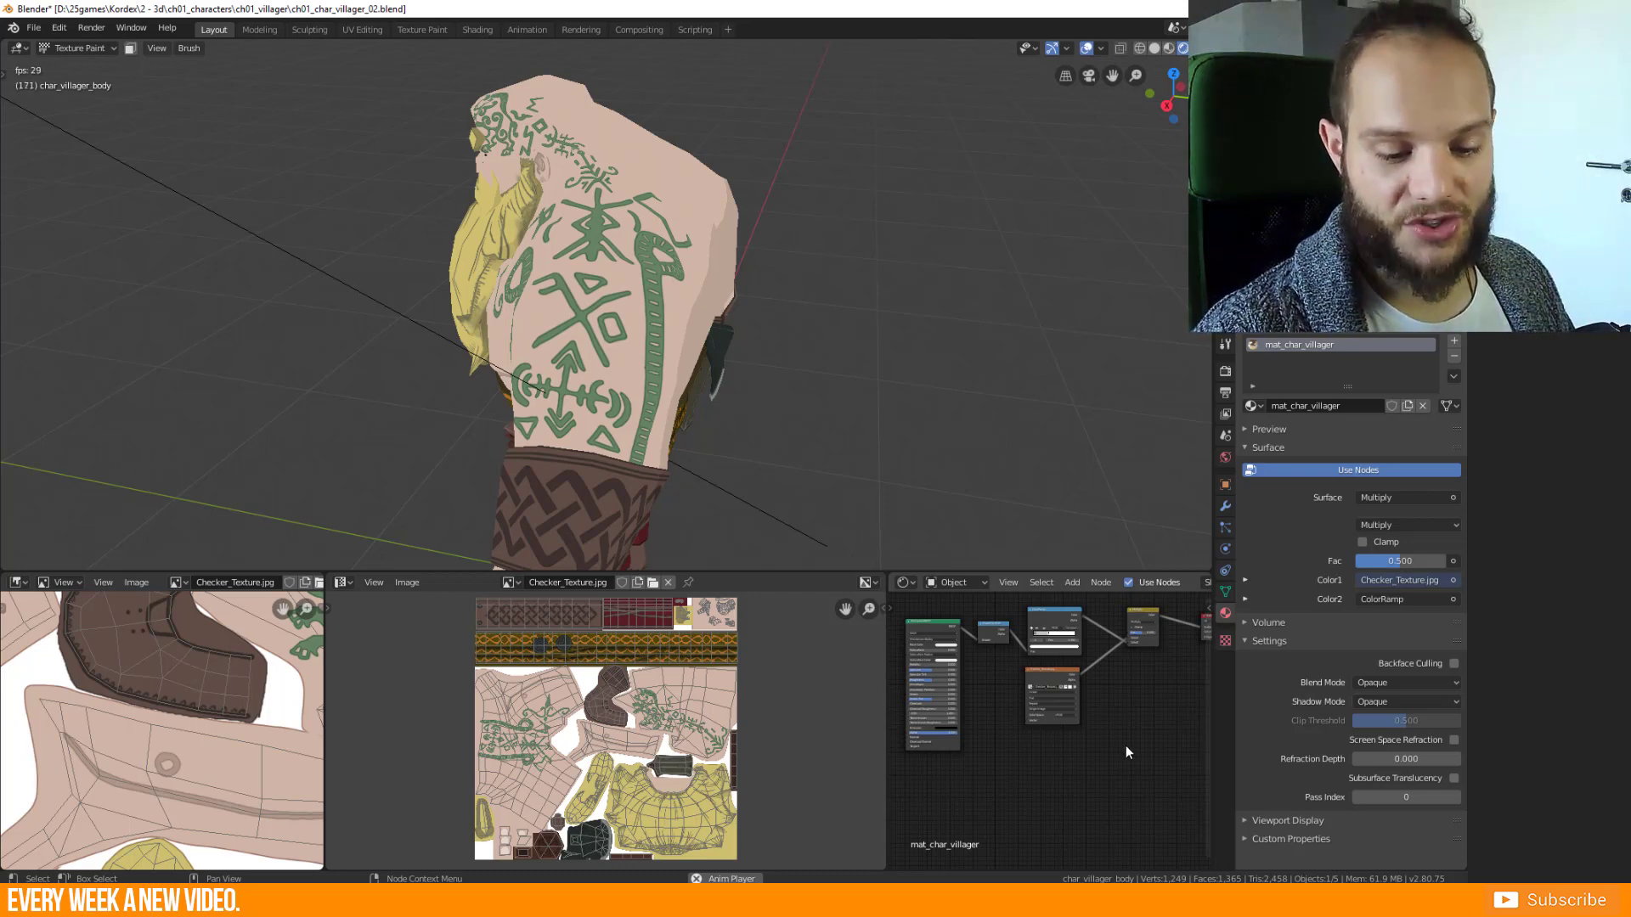
middle_click_drag(645, 425, 730, 399)
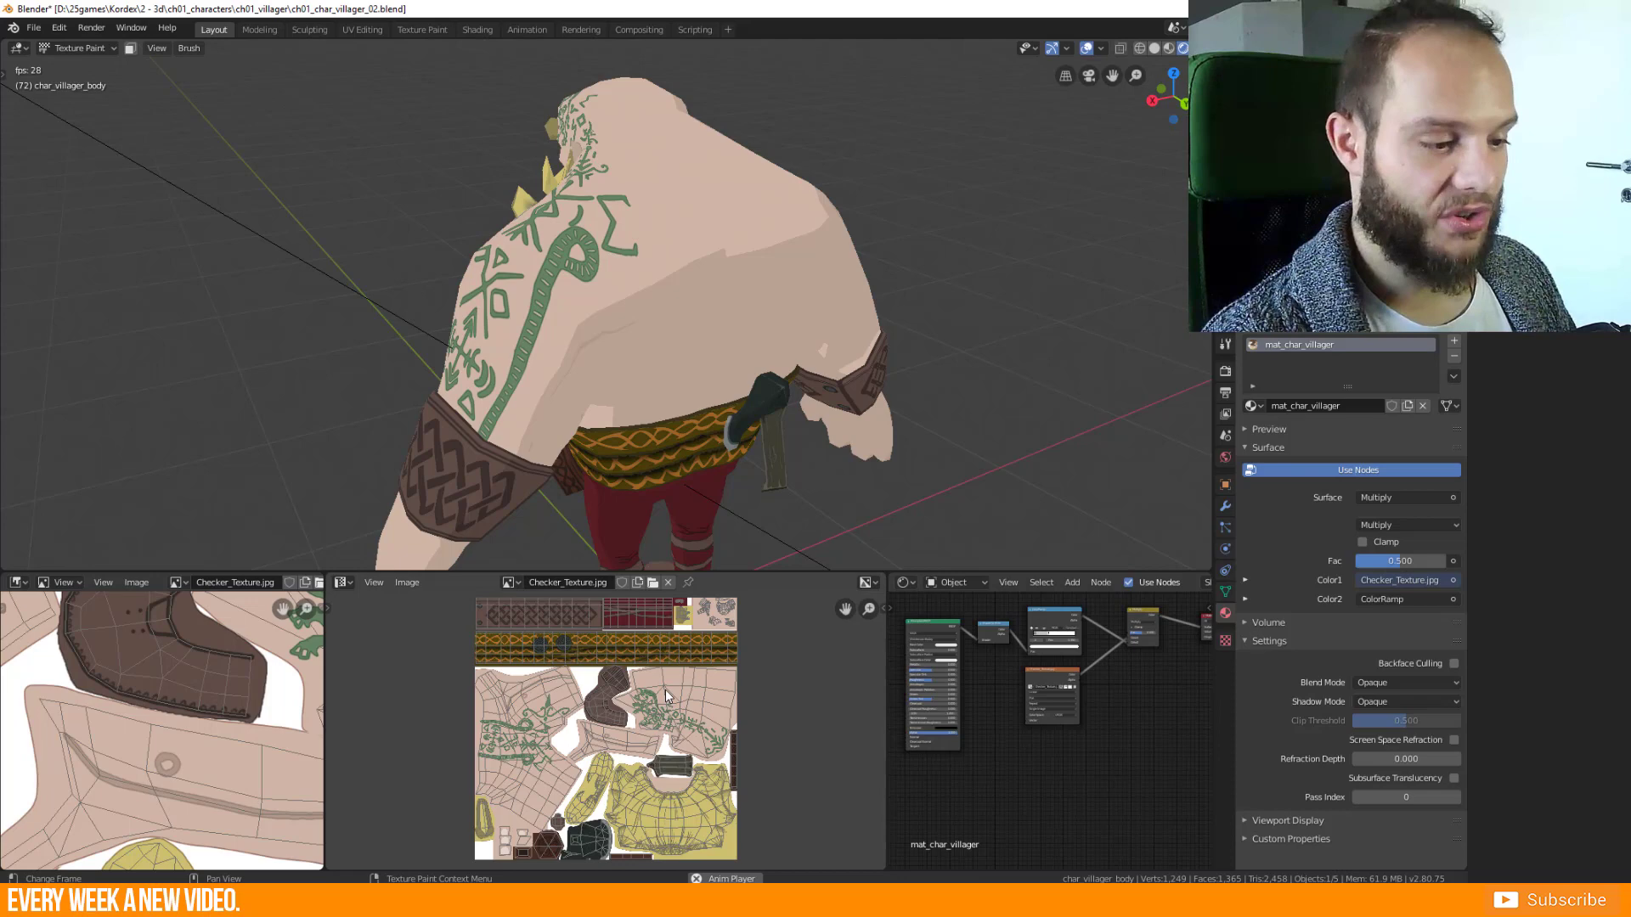
scroll(802, 409, "up", 3)
middle_click_drag(707, 342, 722, 277, "ctrl")
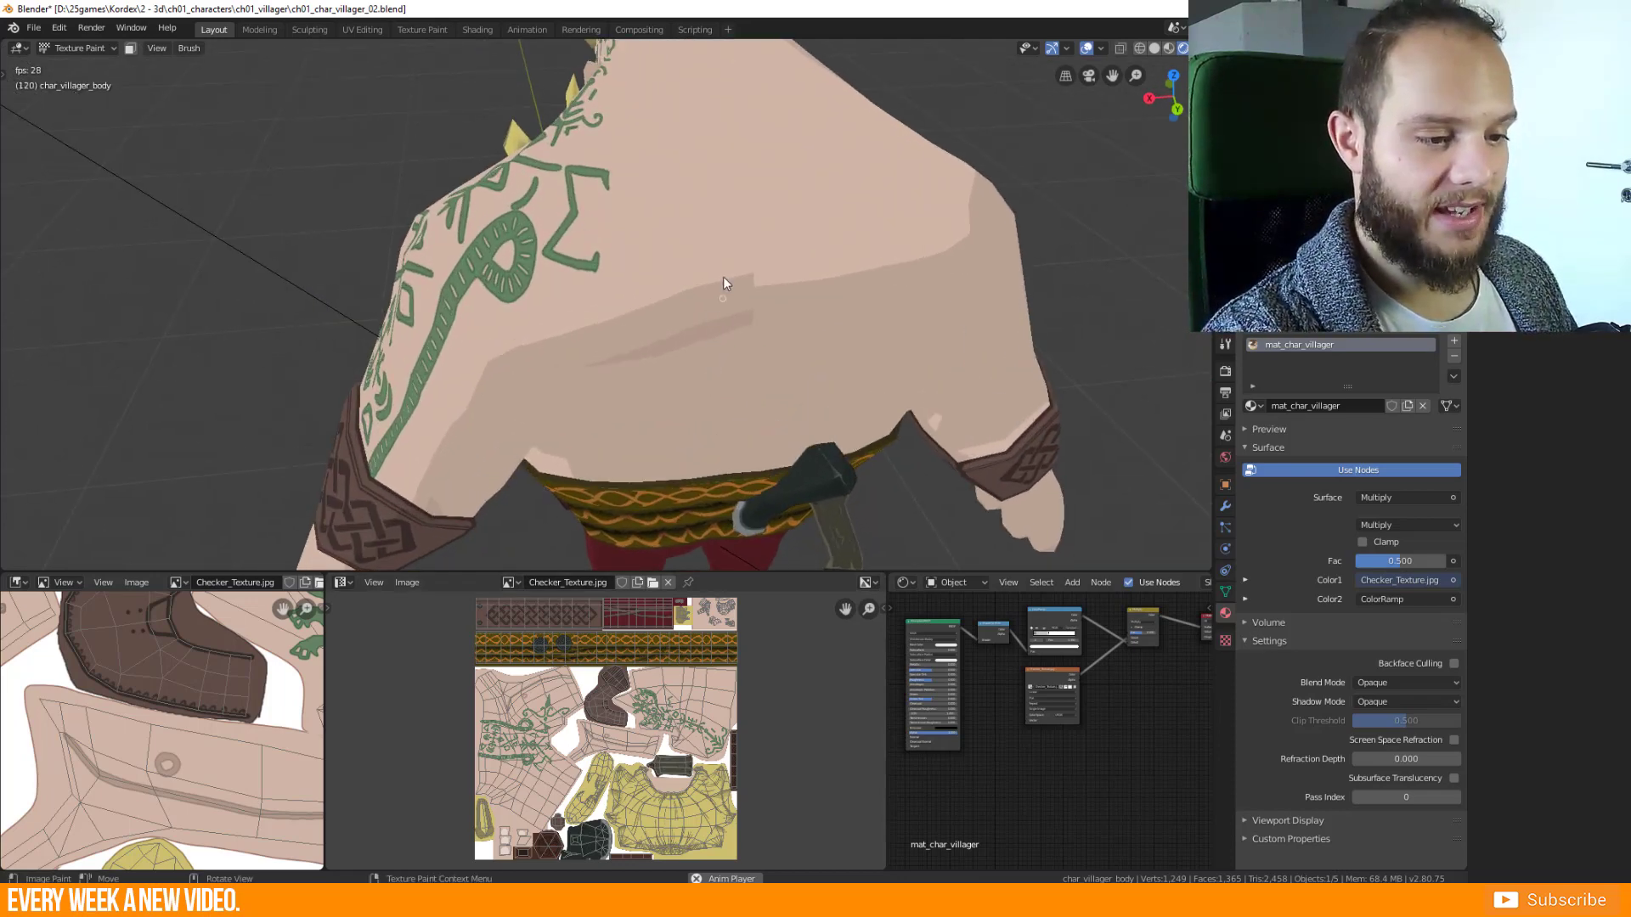
scroll(764, 303, "down", 4)
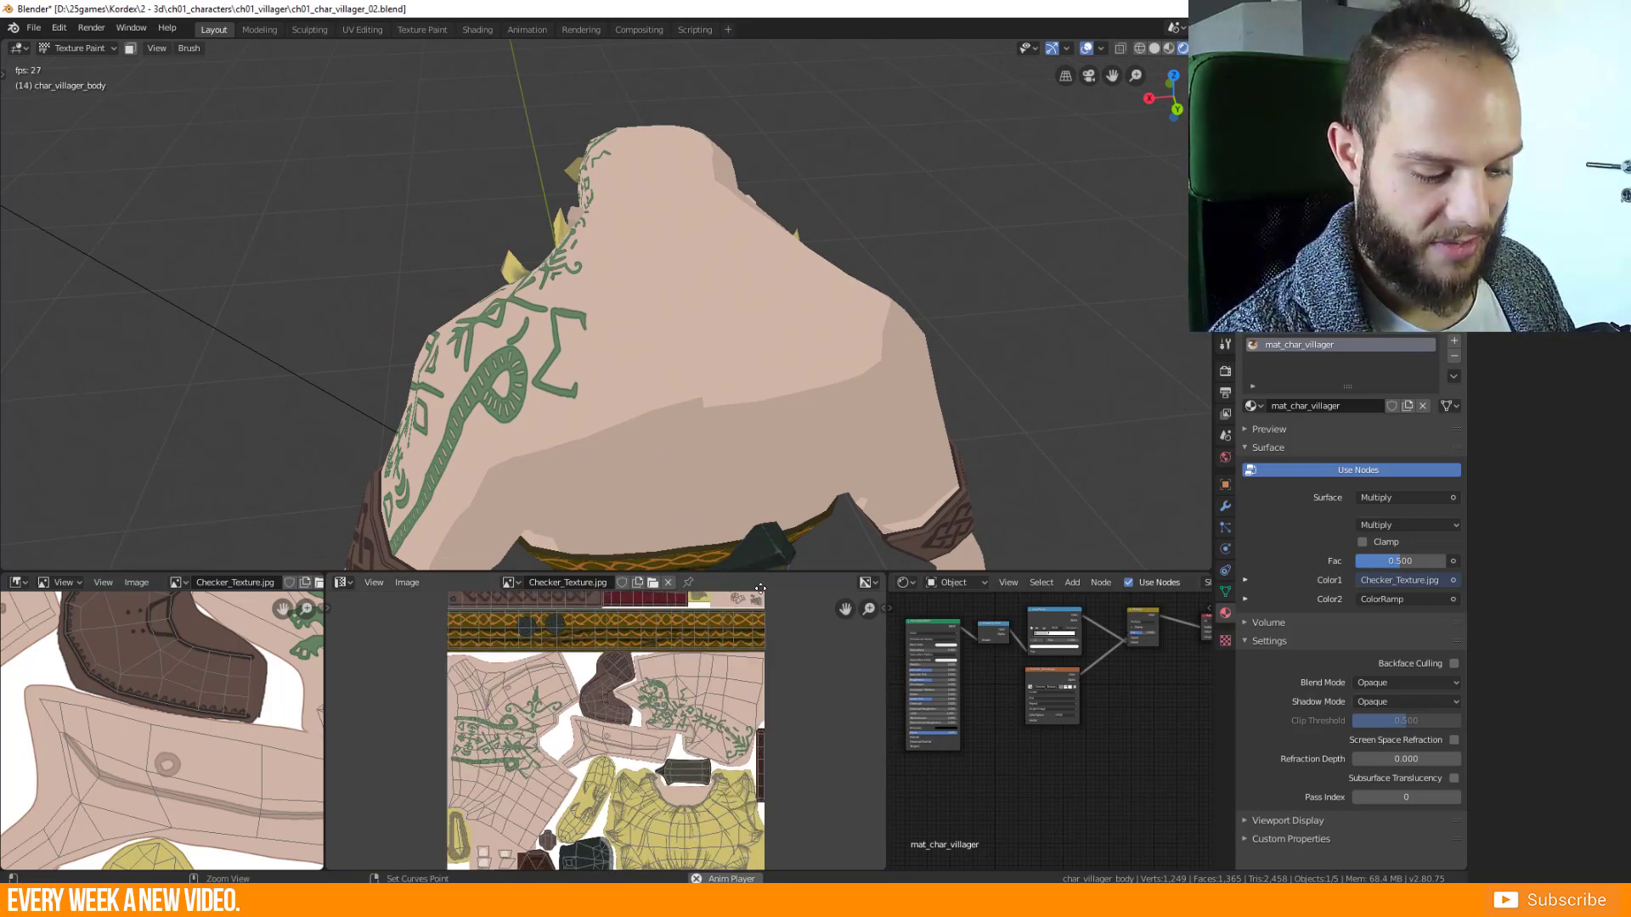
middle_click_drag(760, 588, 717, 683, "ctrl")
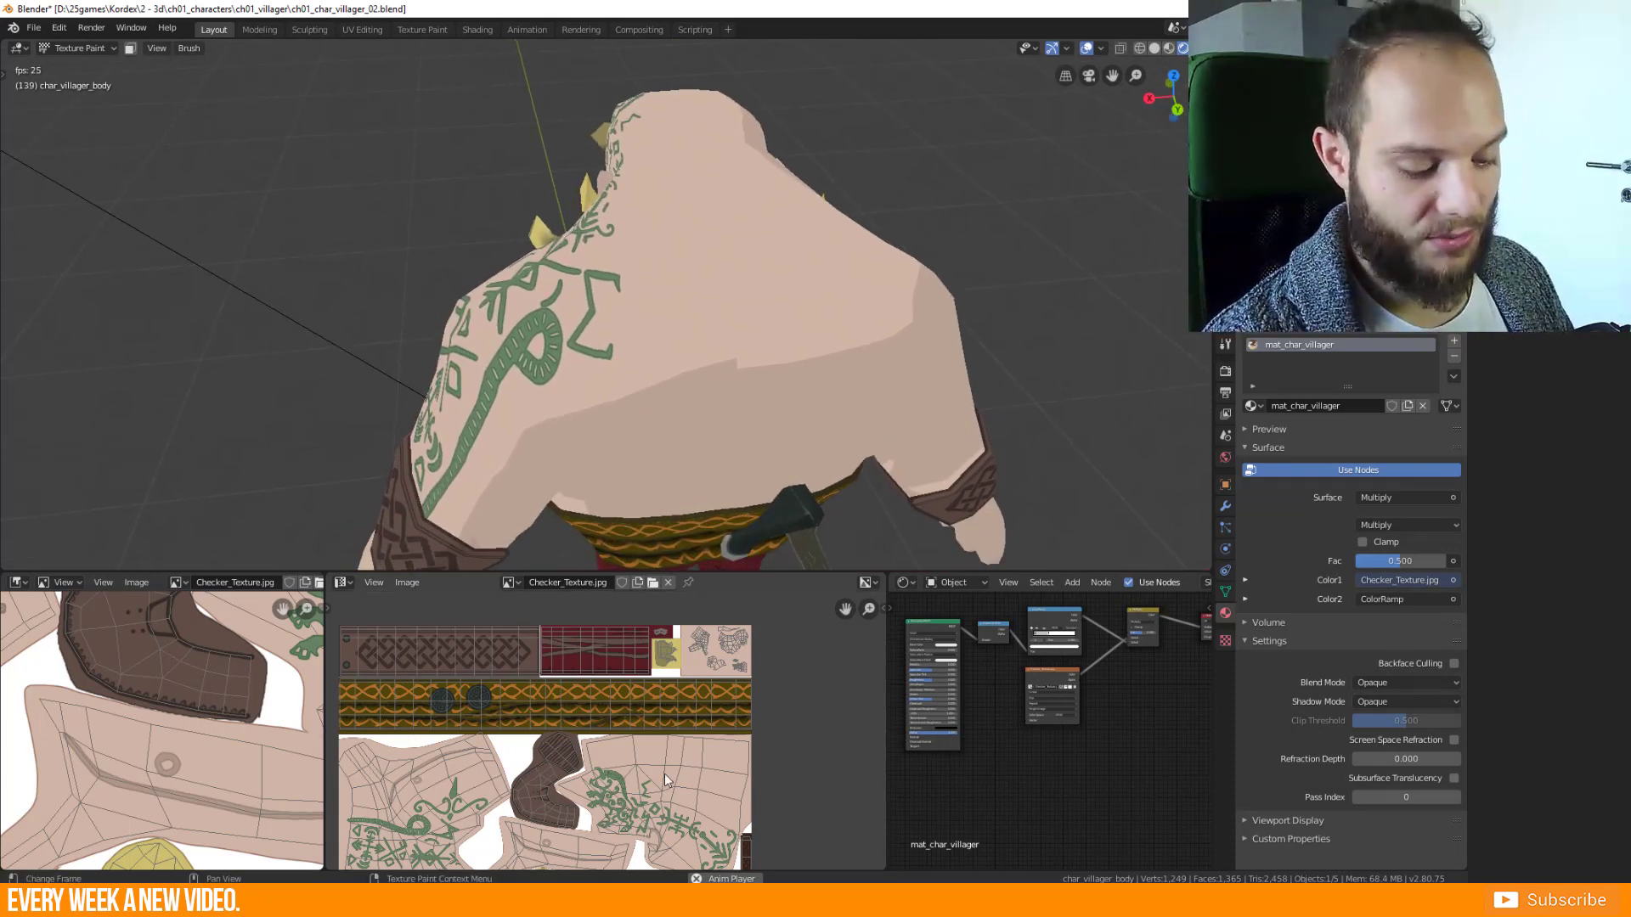
middle_click_drag(543, 343, 677, 324)
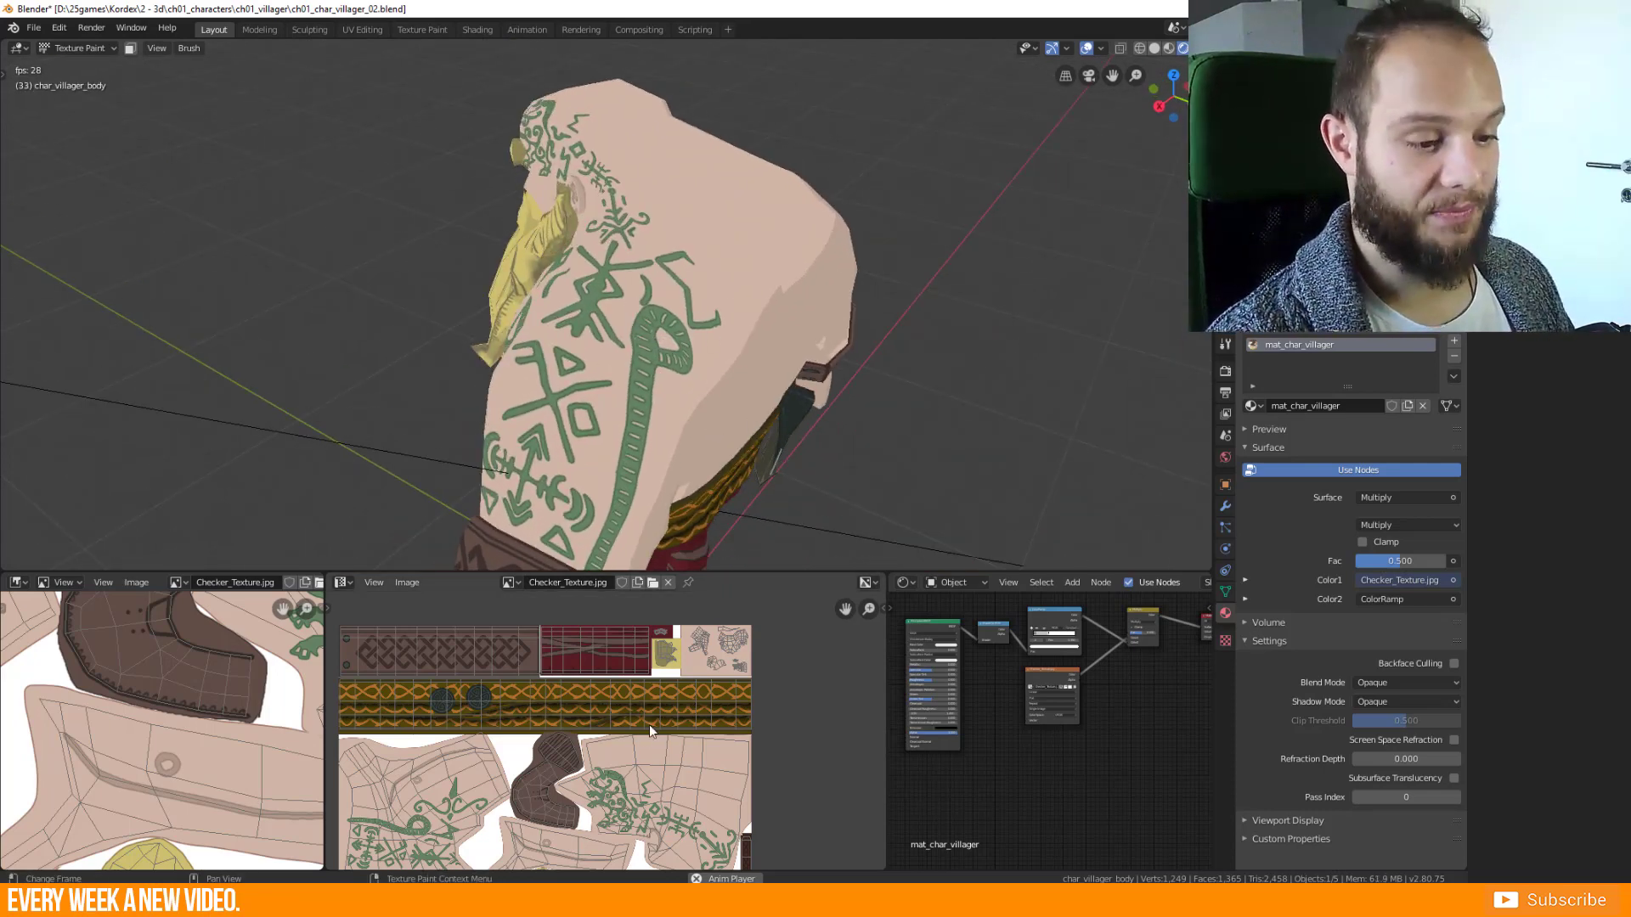
Inspect the mesh and UV seams on the character's back in Edit Mode, and return to Texture Paint.
middle_click_drag(796, 485, 736, 393)
key("Tab")
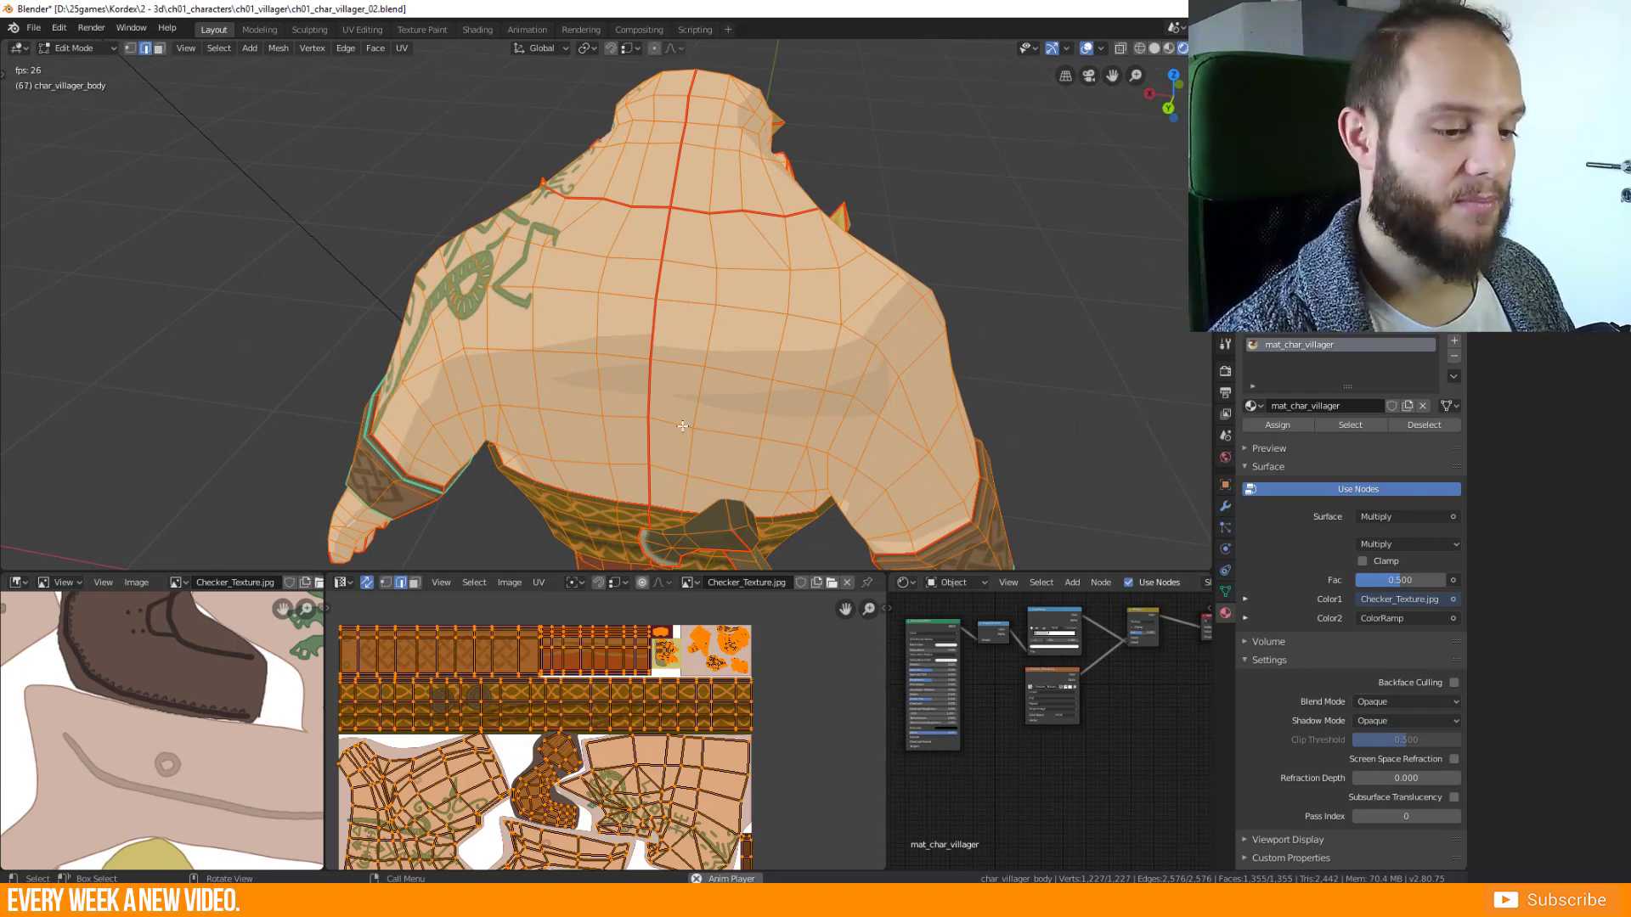
key("Tab")
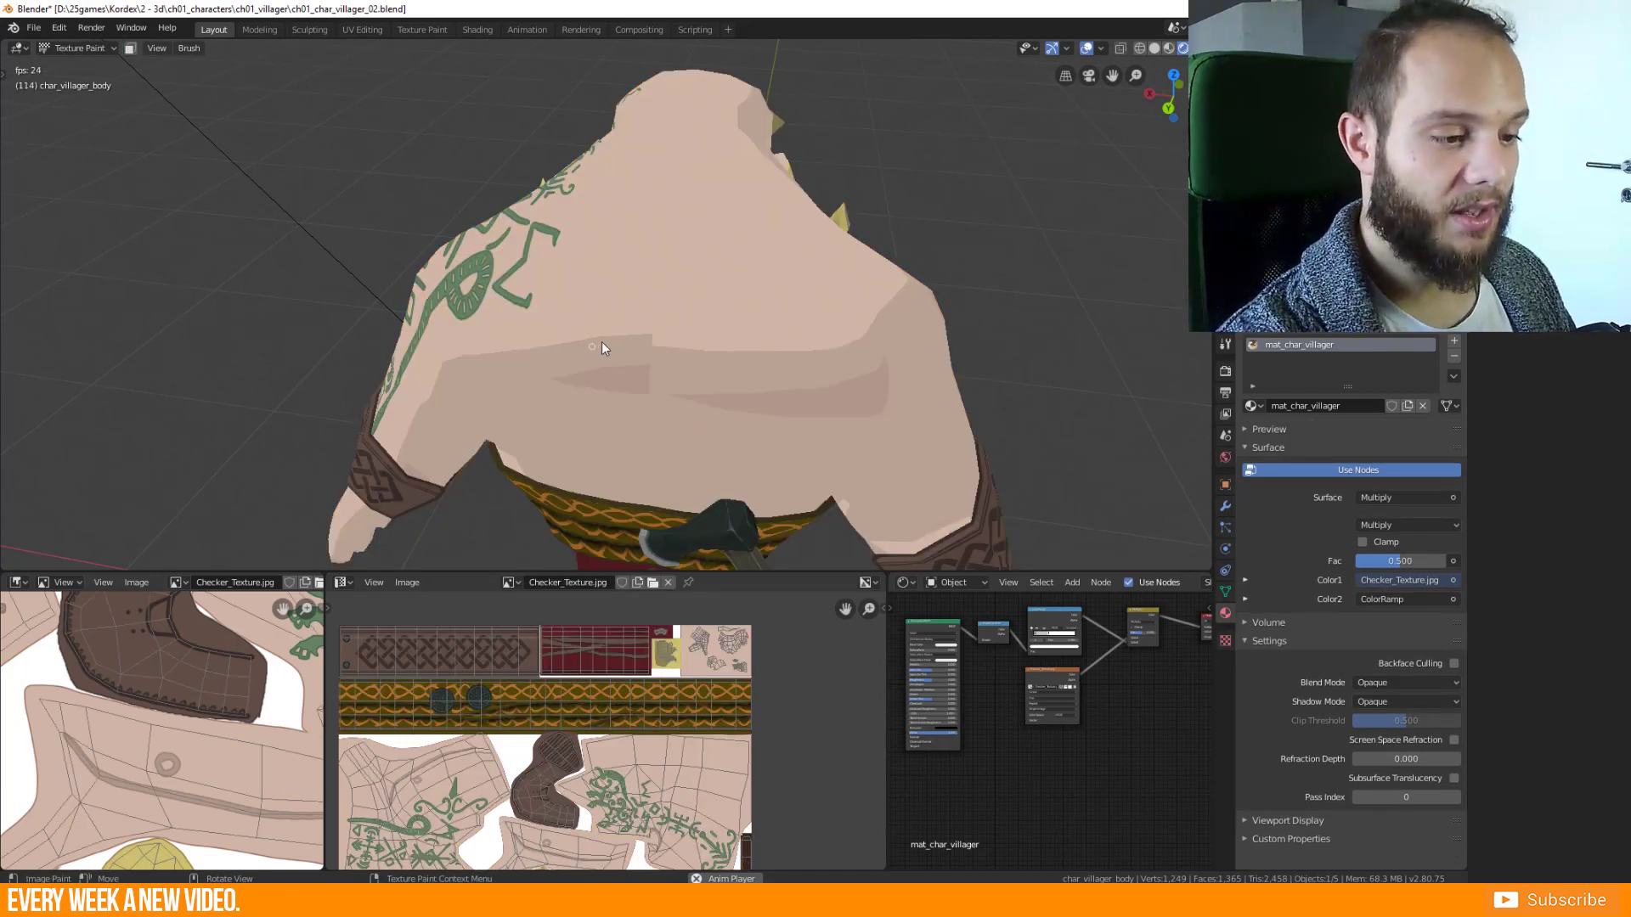
mouse_move(682, 427)
middle_mouse_down()
mouse_move(827, 321)
mouse_move(738, 445)
middle_mouse_up()
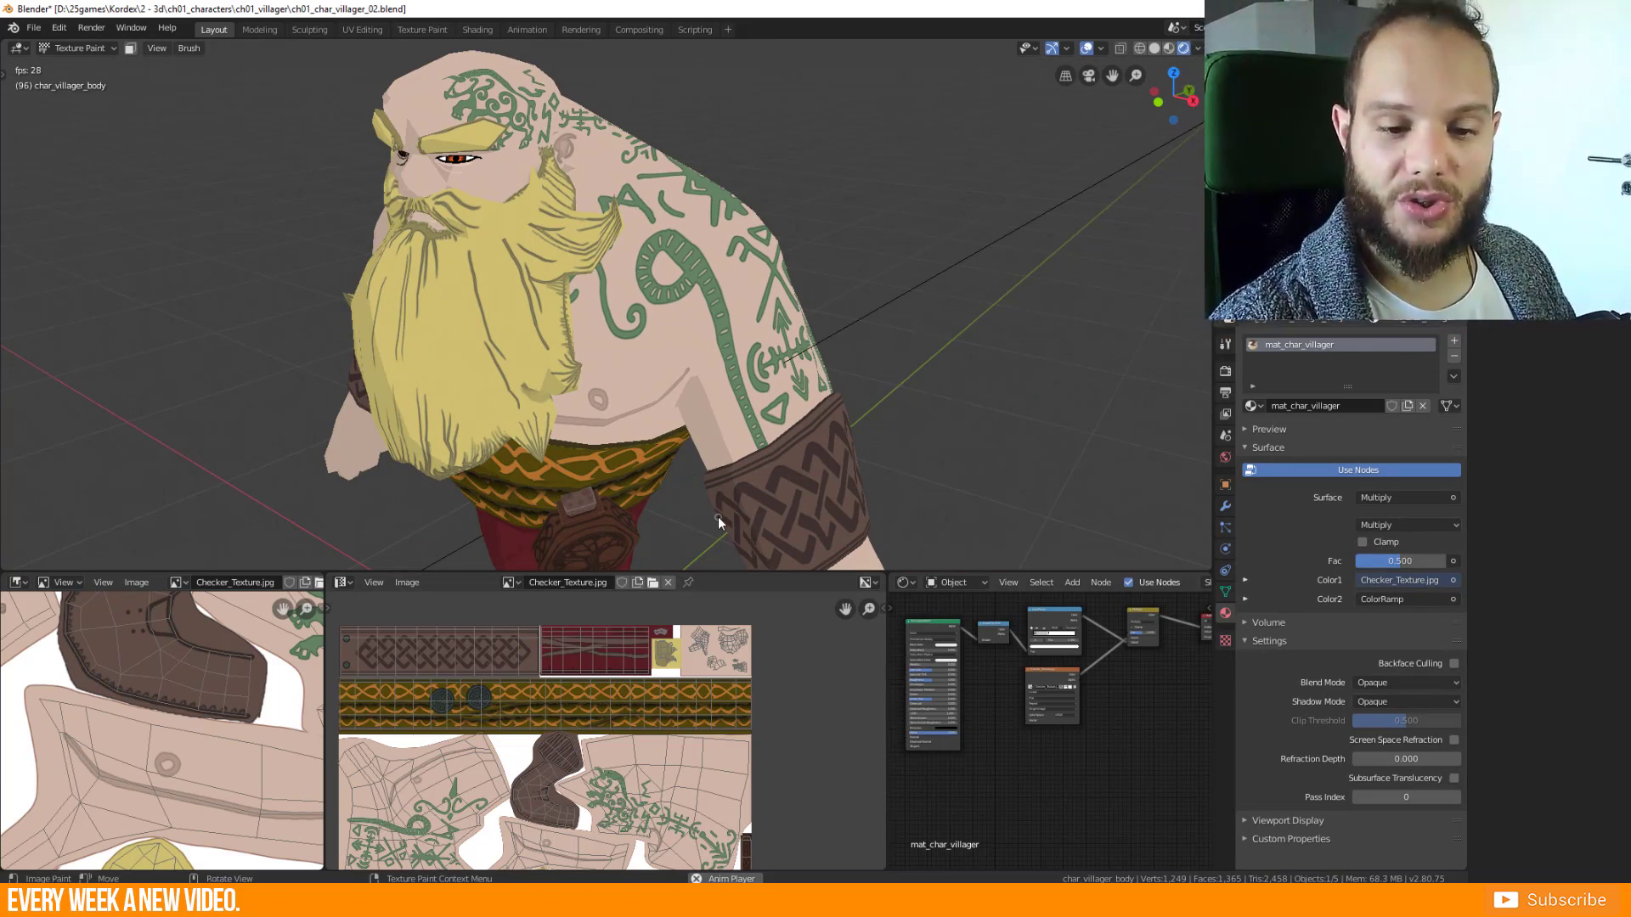
Display the Draw brush settings and expand the Color Palette, with the character's back in view.
left_click(1225, 343)
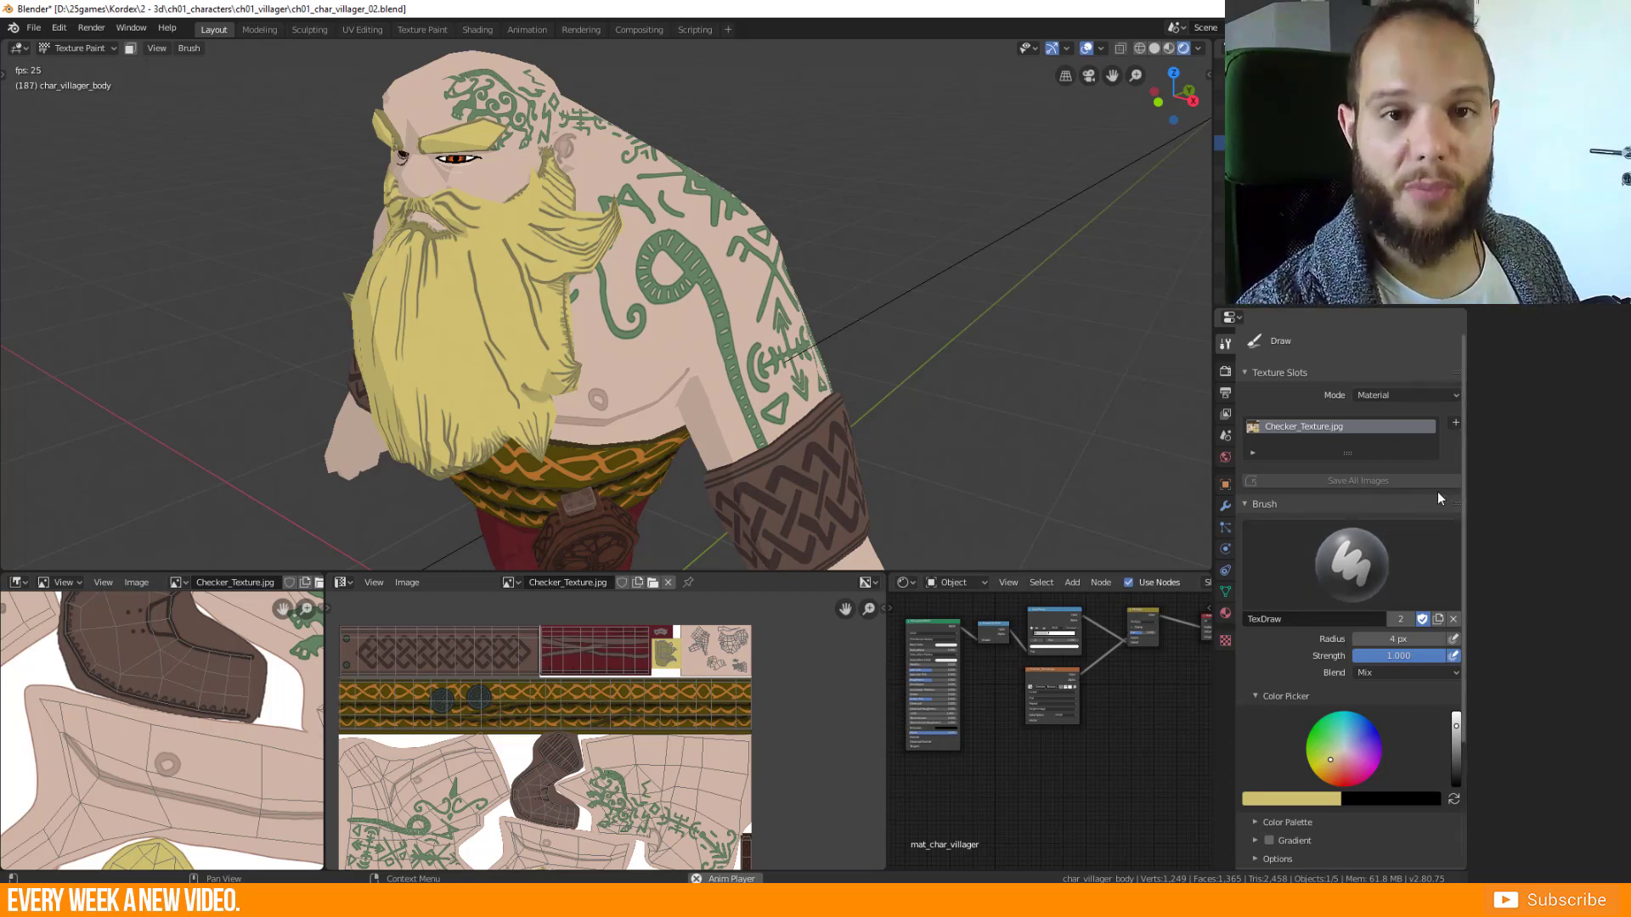
mouse_move(841, 395)
middle_mouse_down()
mouse_move(763, 366)
mouse_move(553, 401)
mouse_move(793, 356)
mouse_move(735, 298)
middle_mouse_up()
scroll(763, 365, "up", 2)
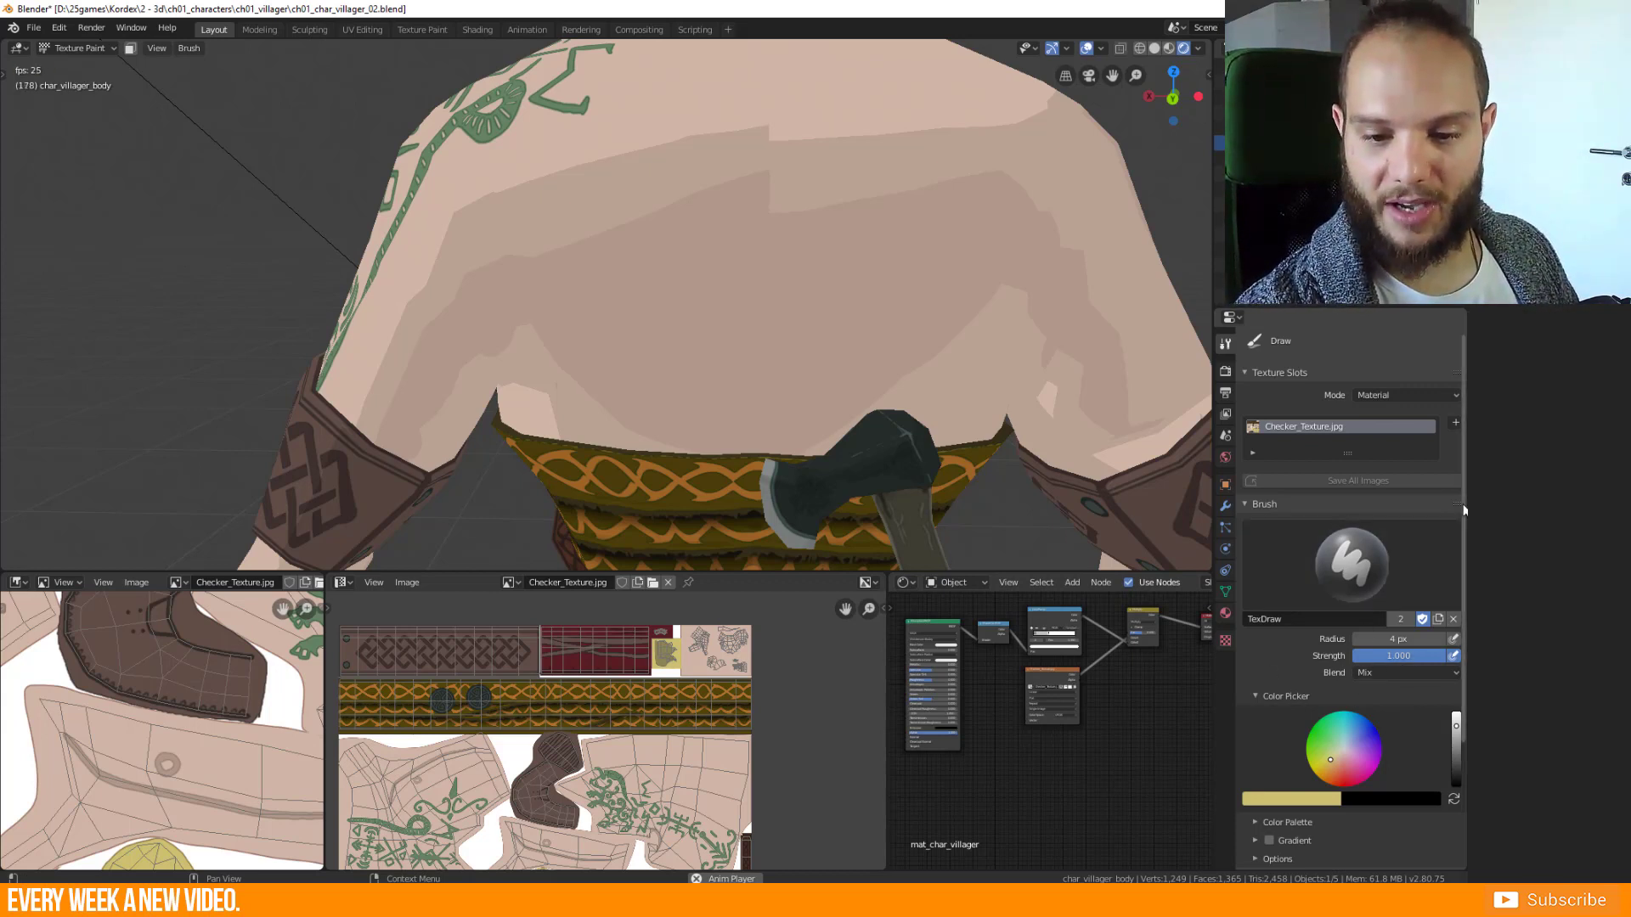
scroll(1454, 633, "down", 3)
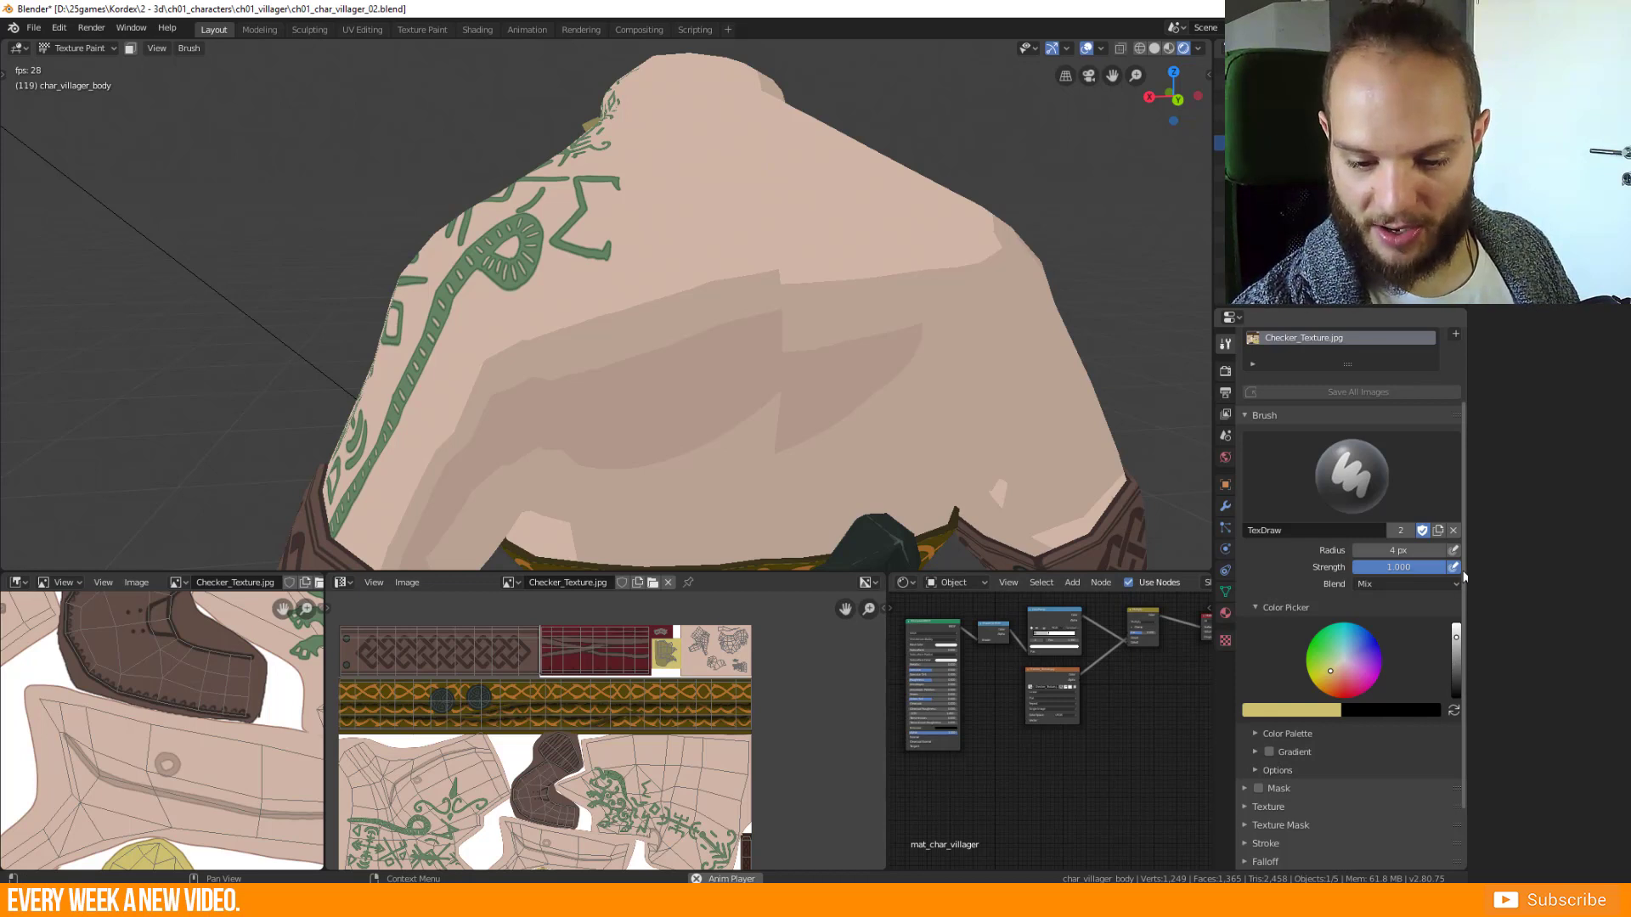
left_click(1256, 732)
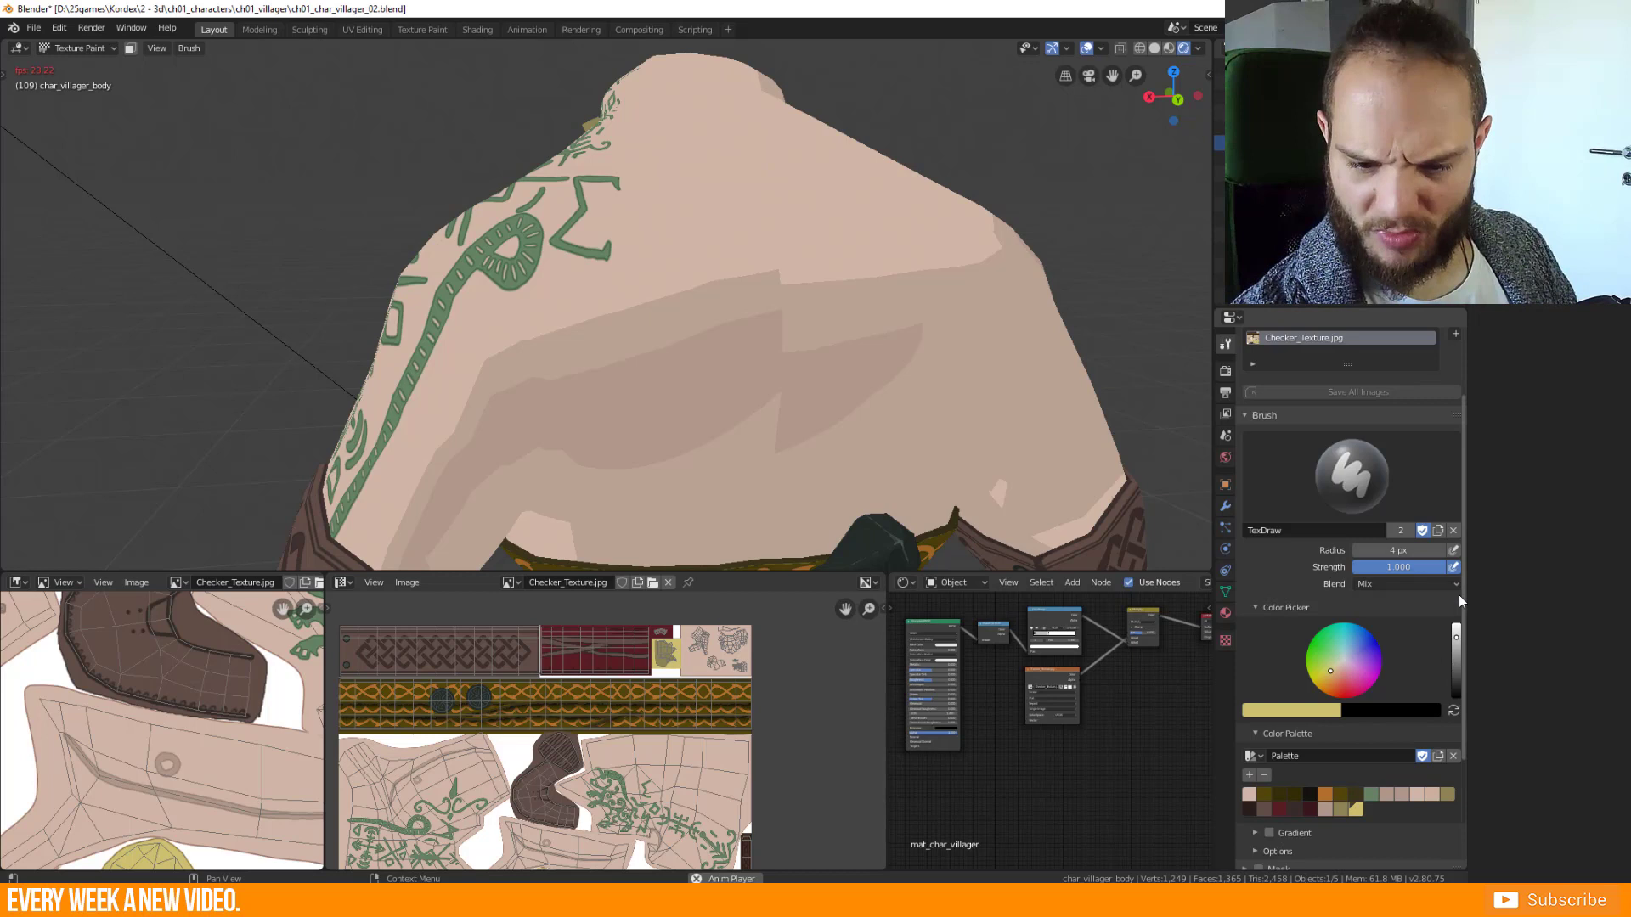
Expand the TexDraw brush's texture settings and add a new texture to the brush.
scroll(1451, 645, "down", 5)
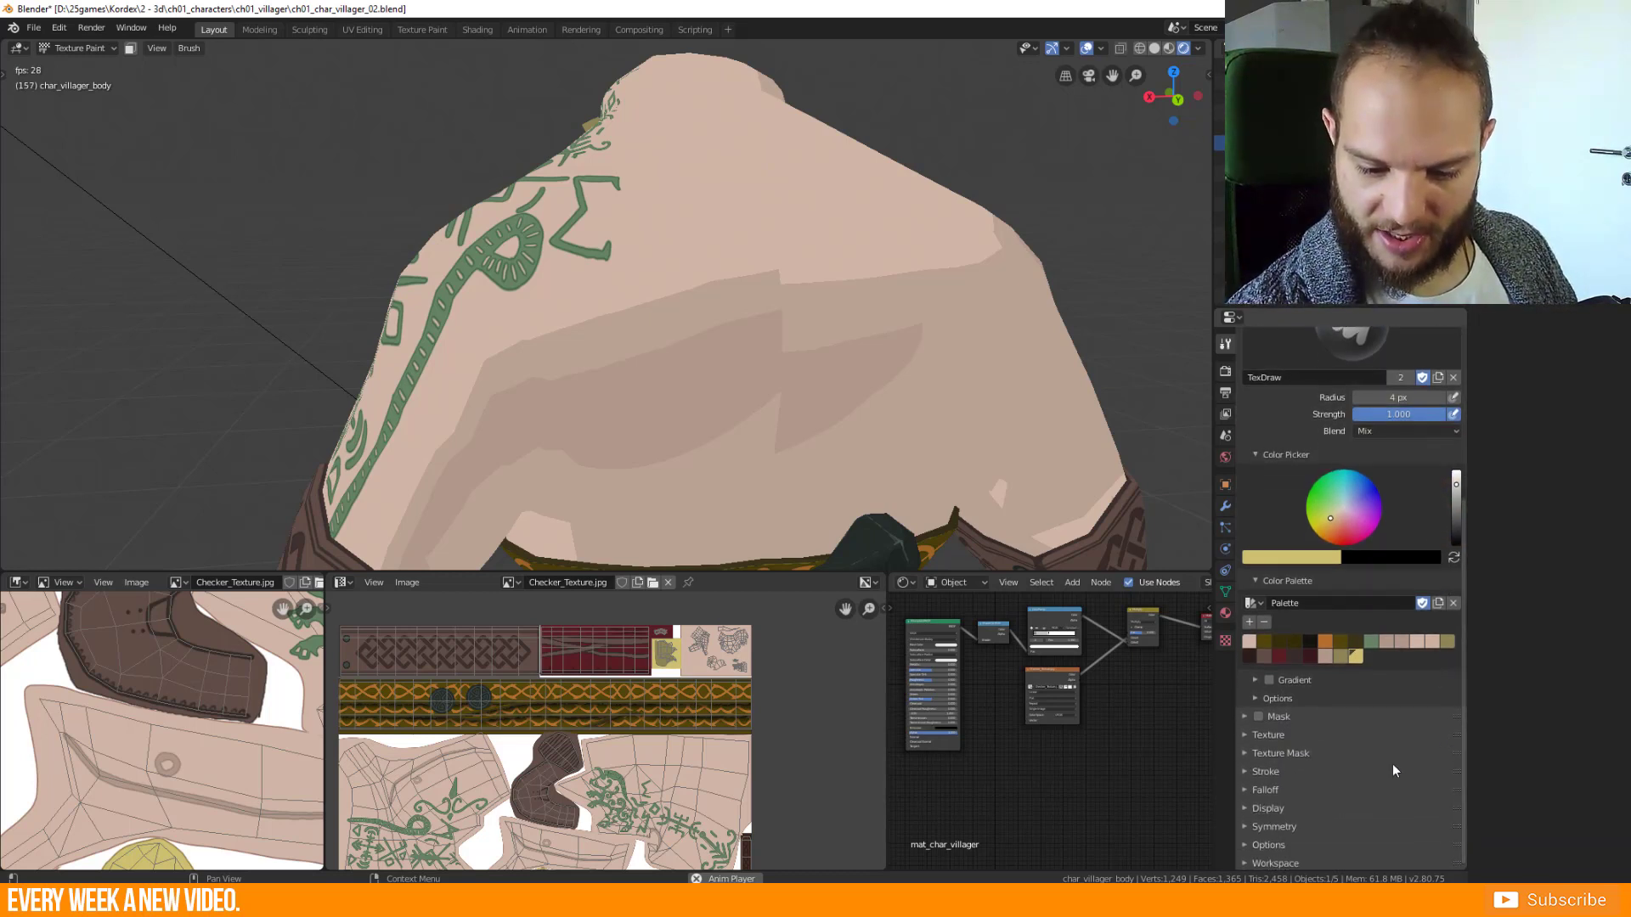
left_click(1244, 735)
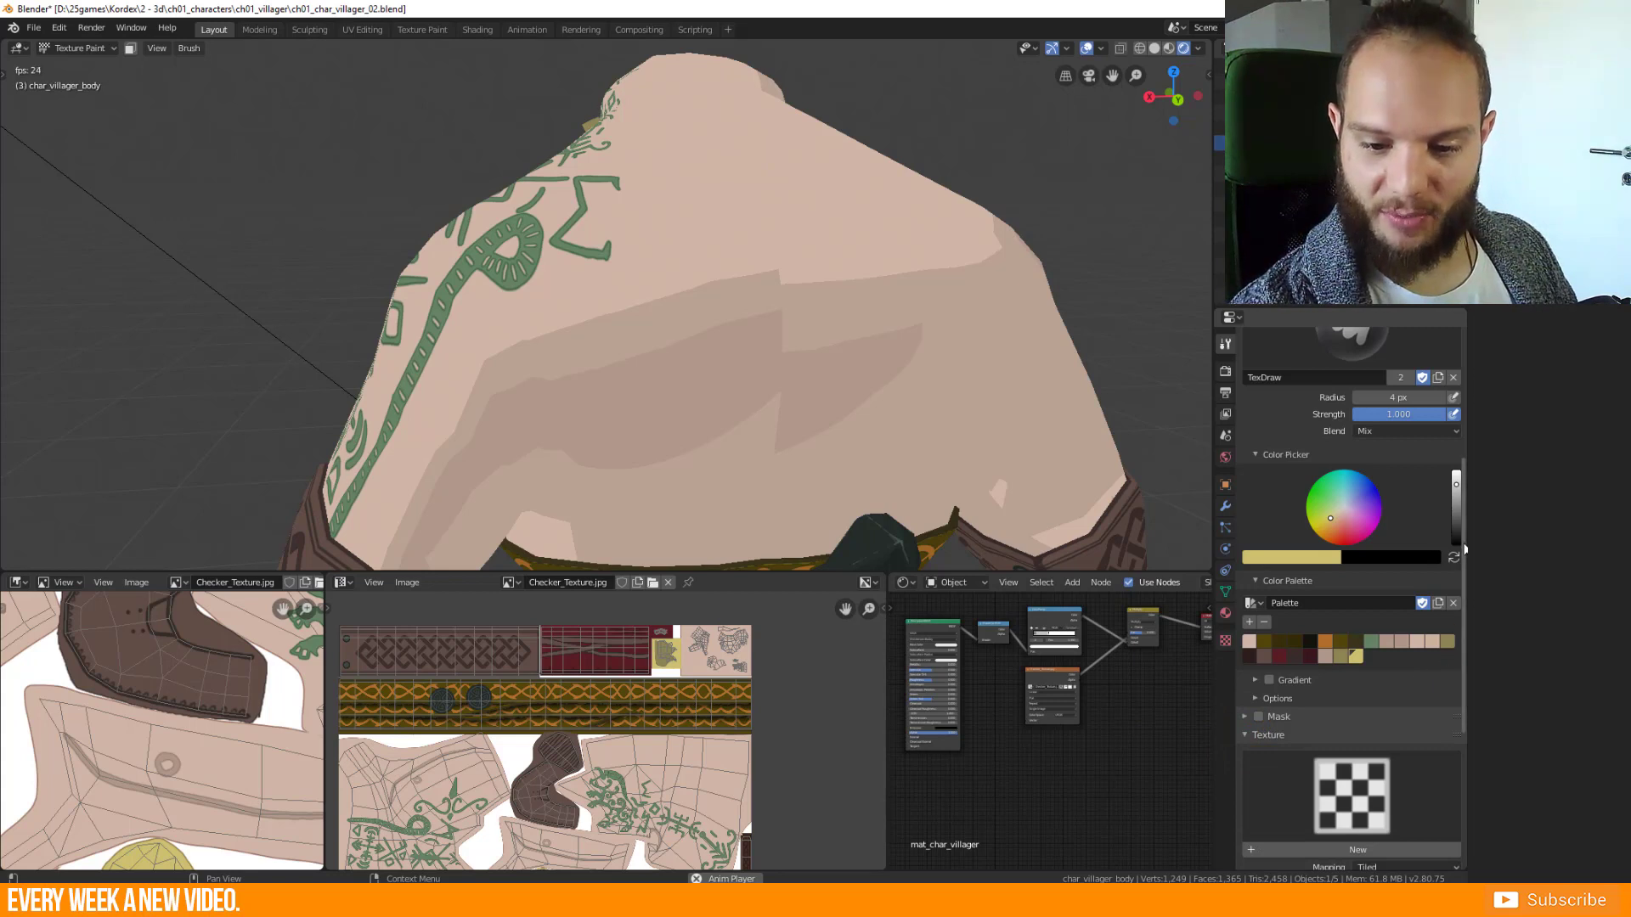
scroll(1451, 586, "down", 3)
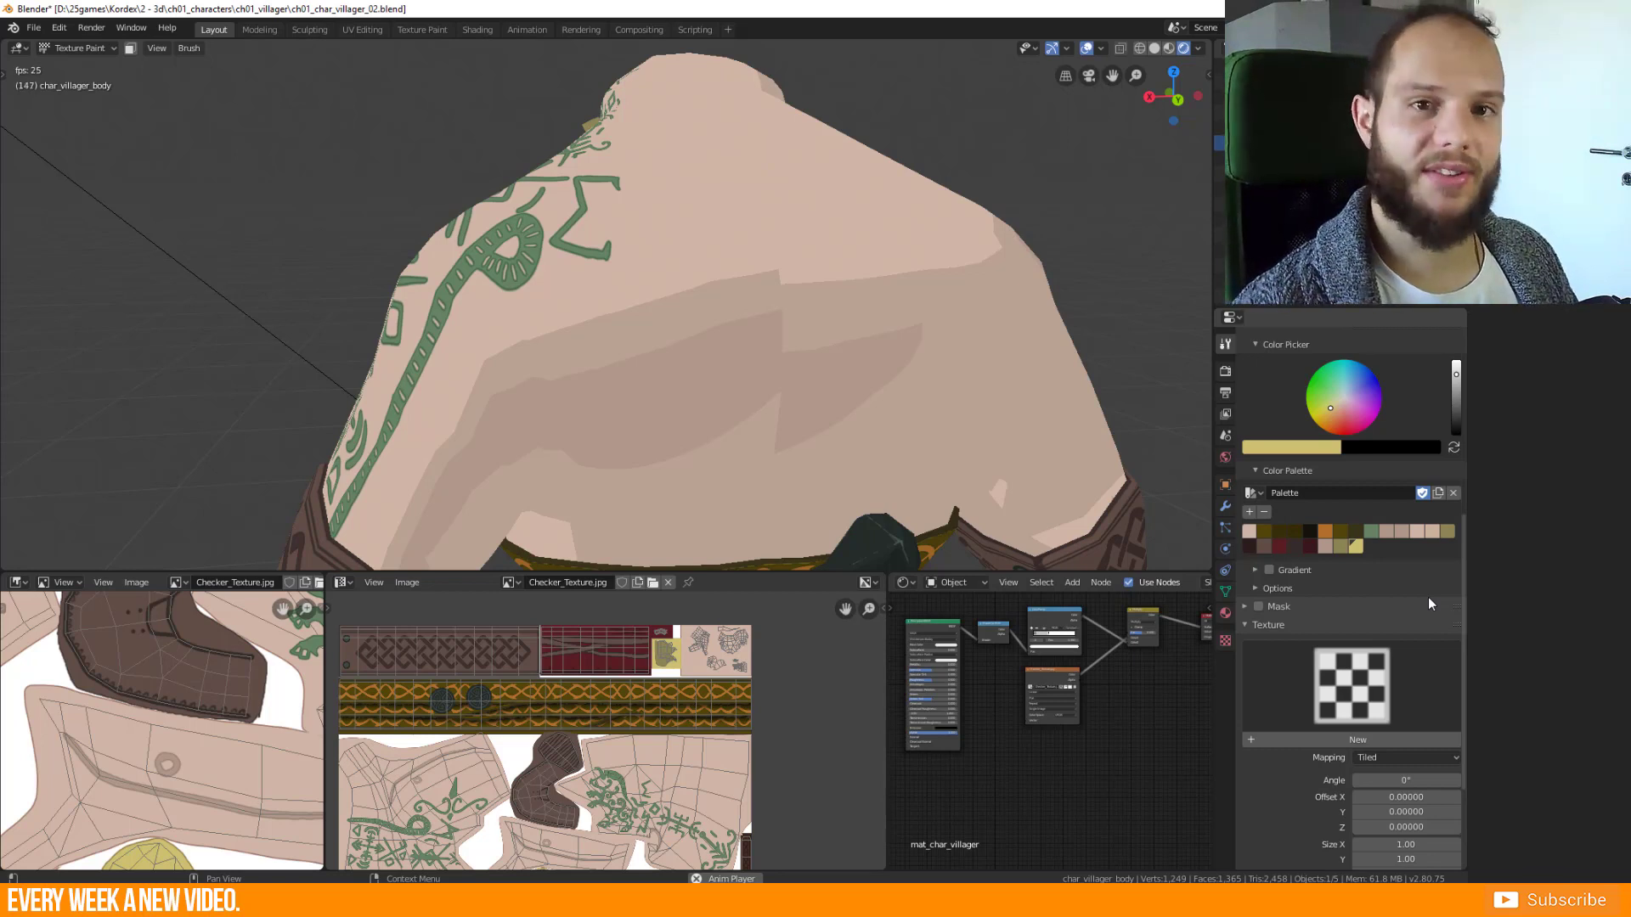
left_click(1373, 739)
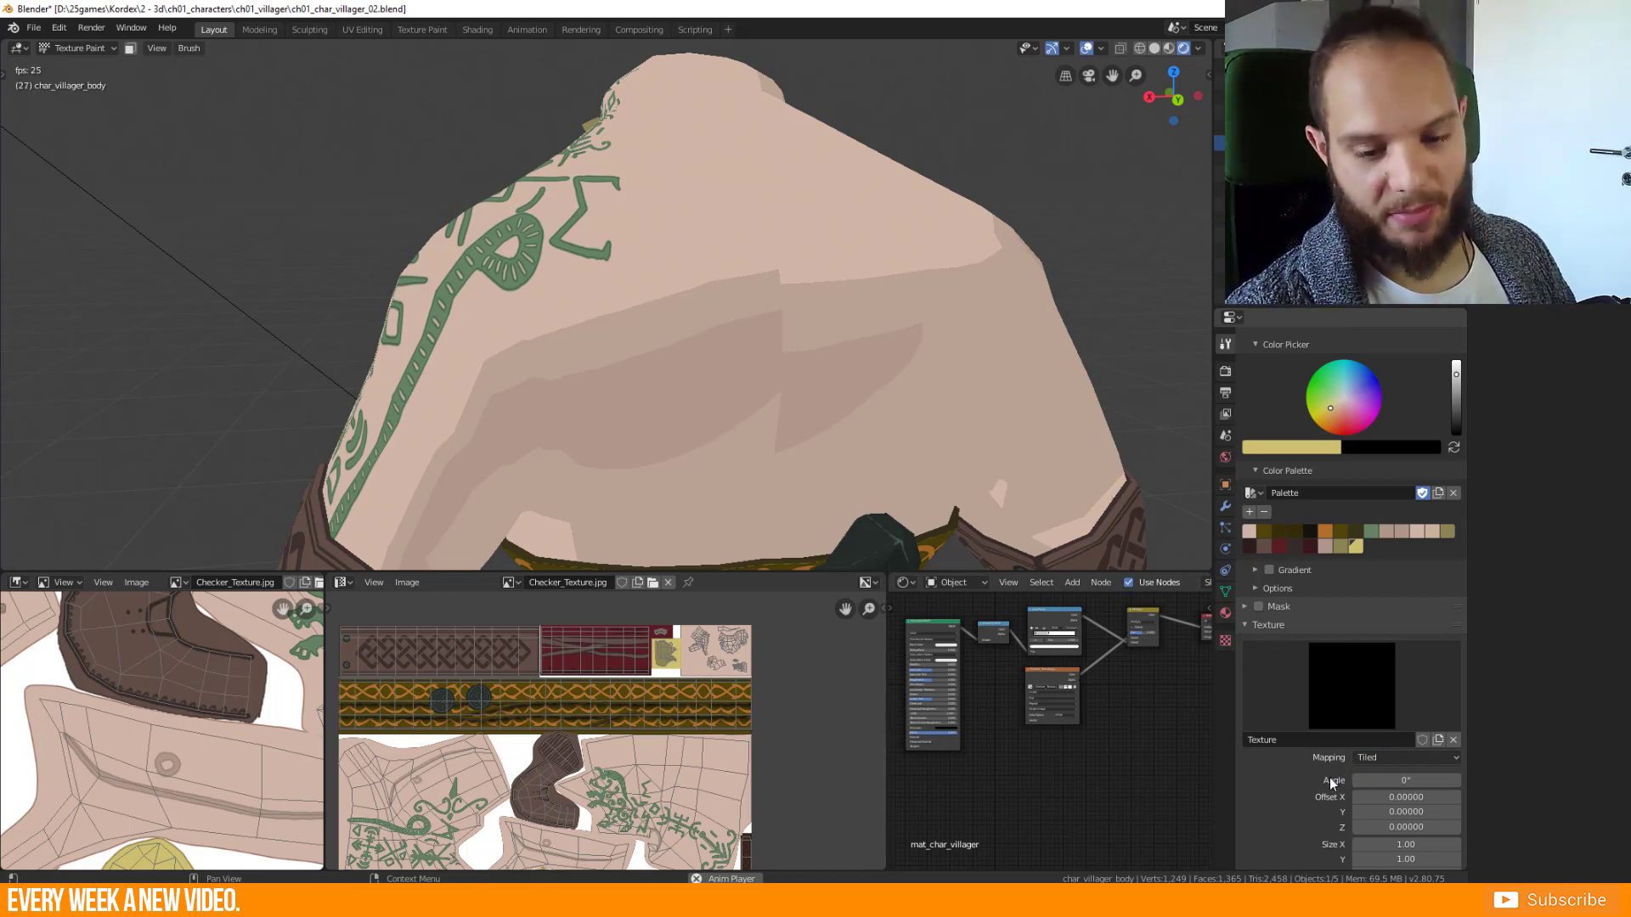
Load Tattoo_1k.png from the Blender Texture Paint folder as the image of the new brush texture.
left_click(1224, 642)
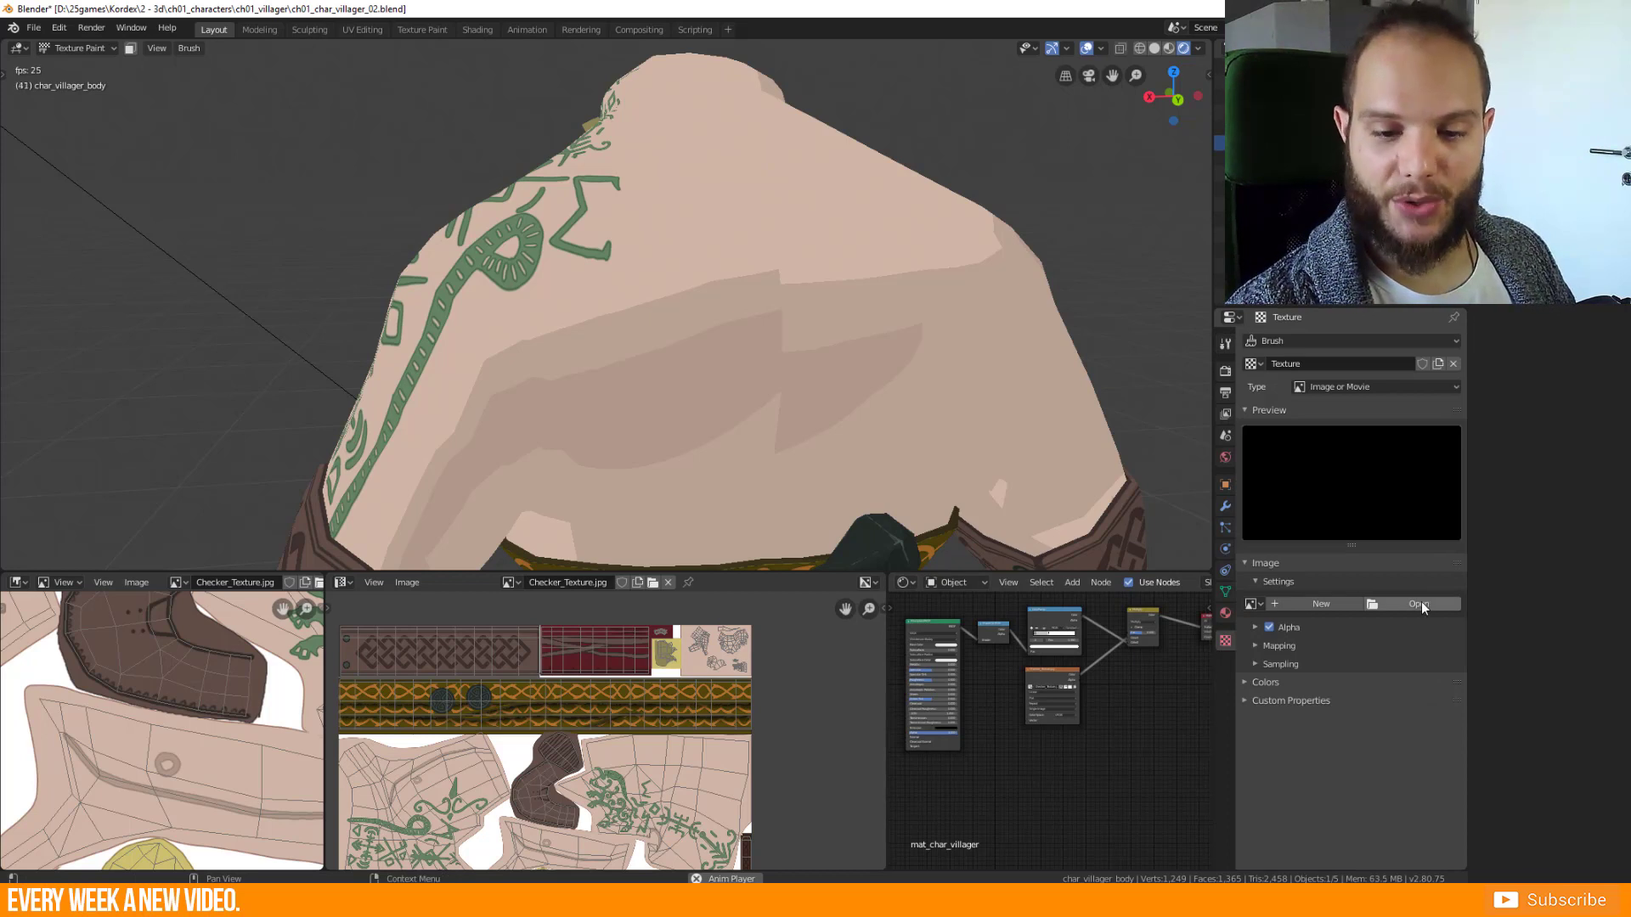
left_click(1261, 364)
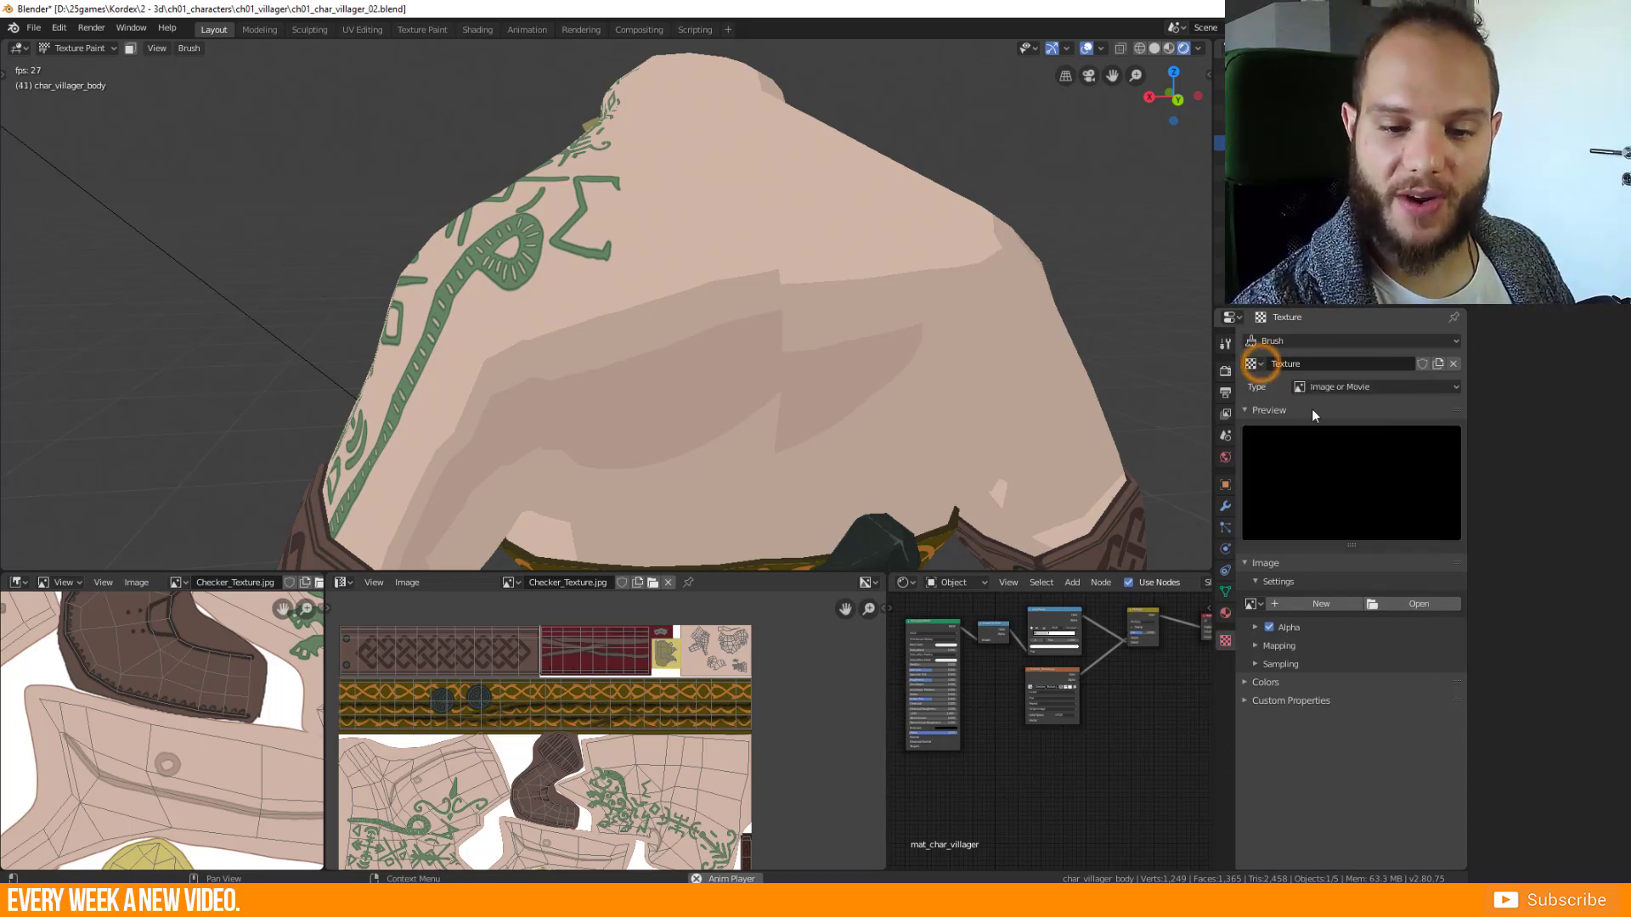
left_click(1418, 604)
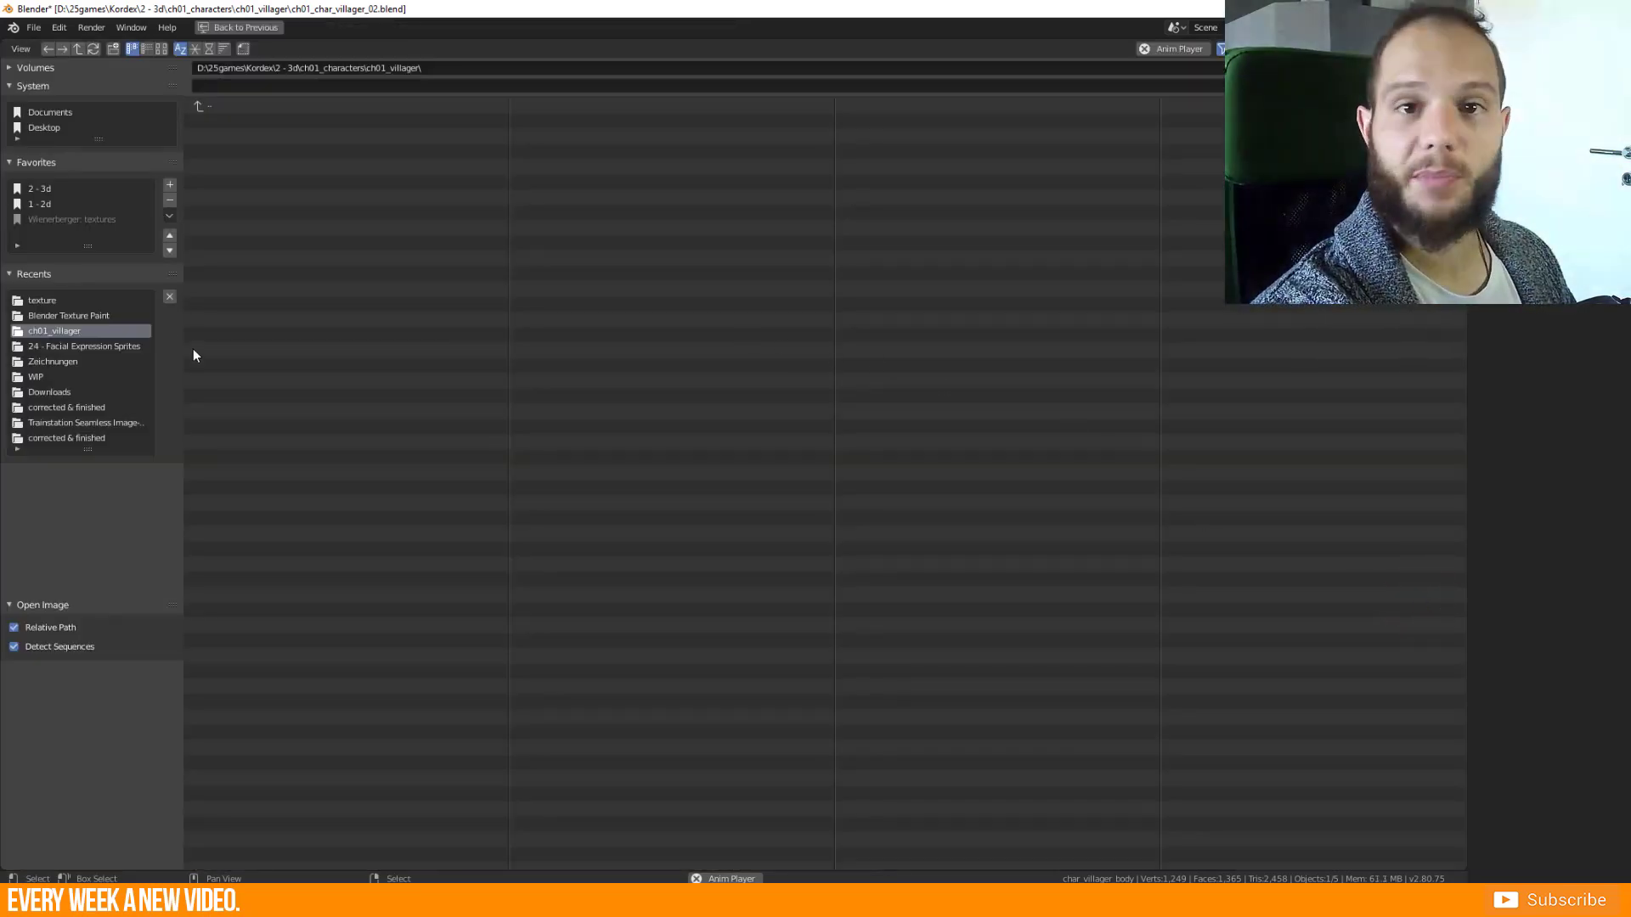
left_click(82, 317)
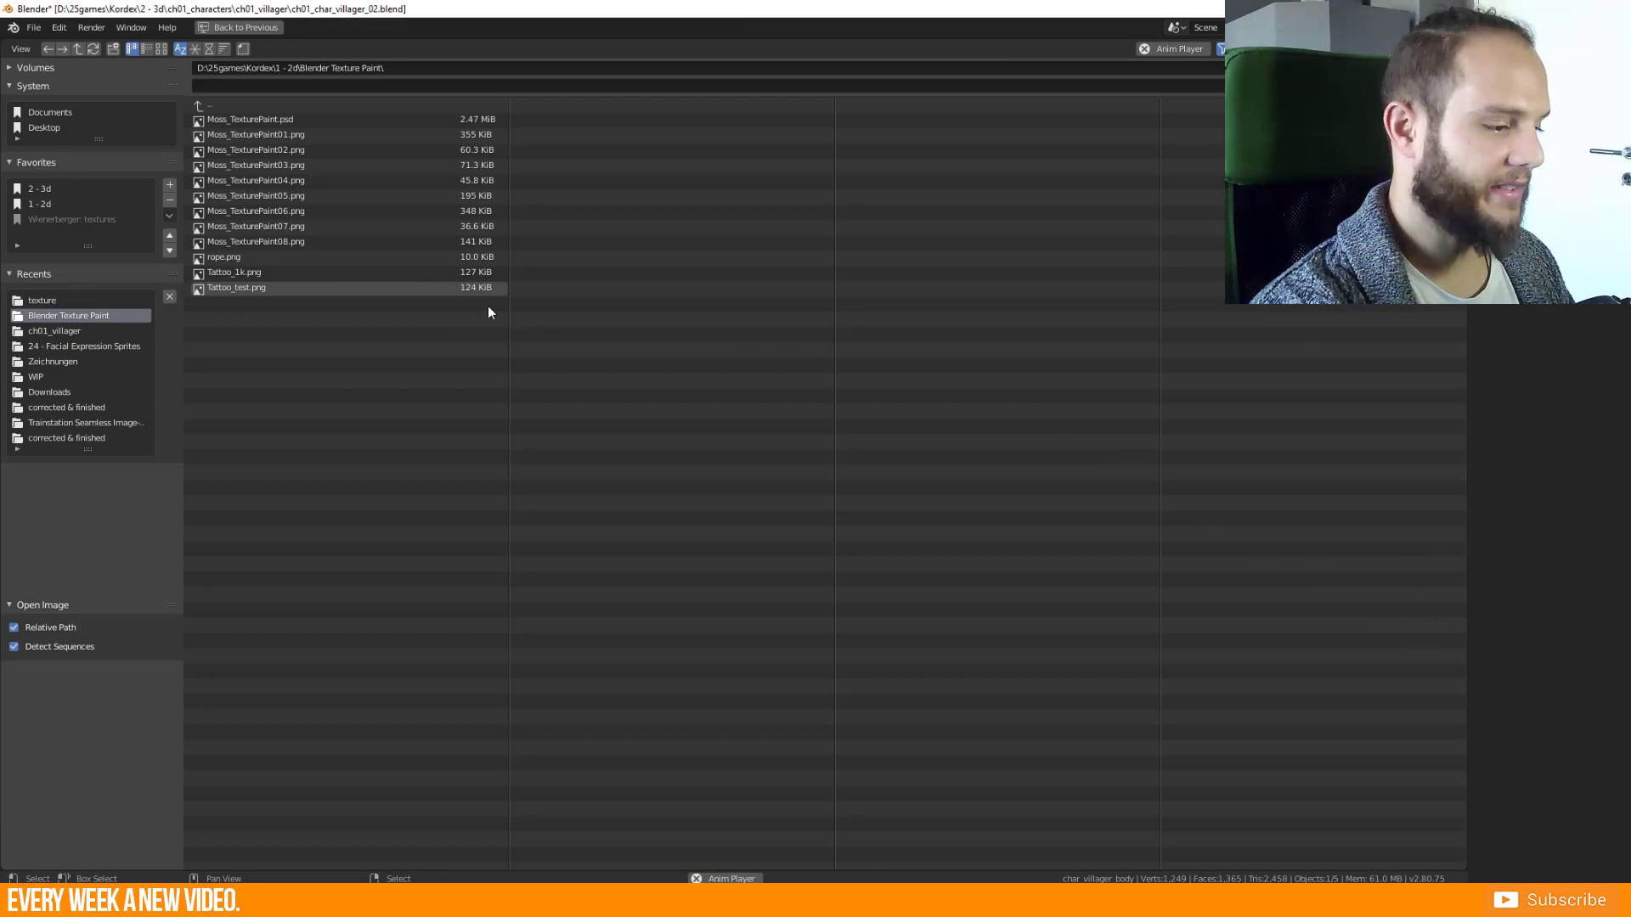
double_click(247, 272)
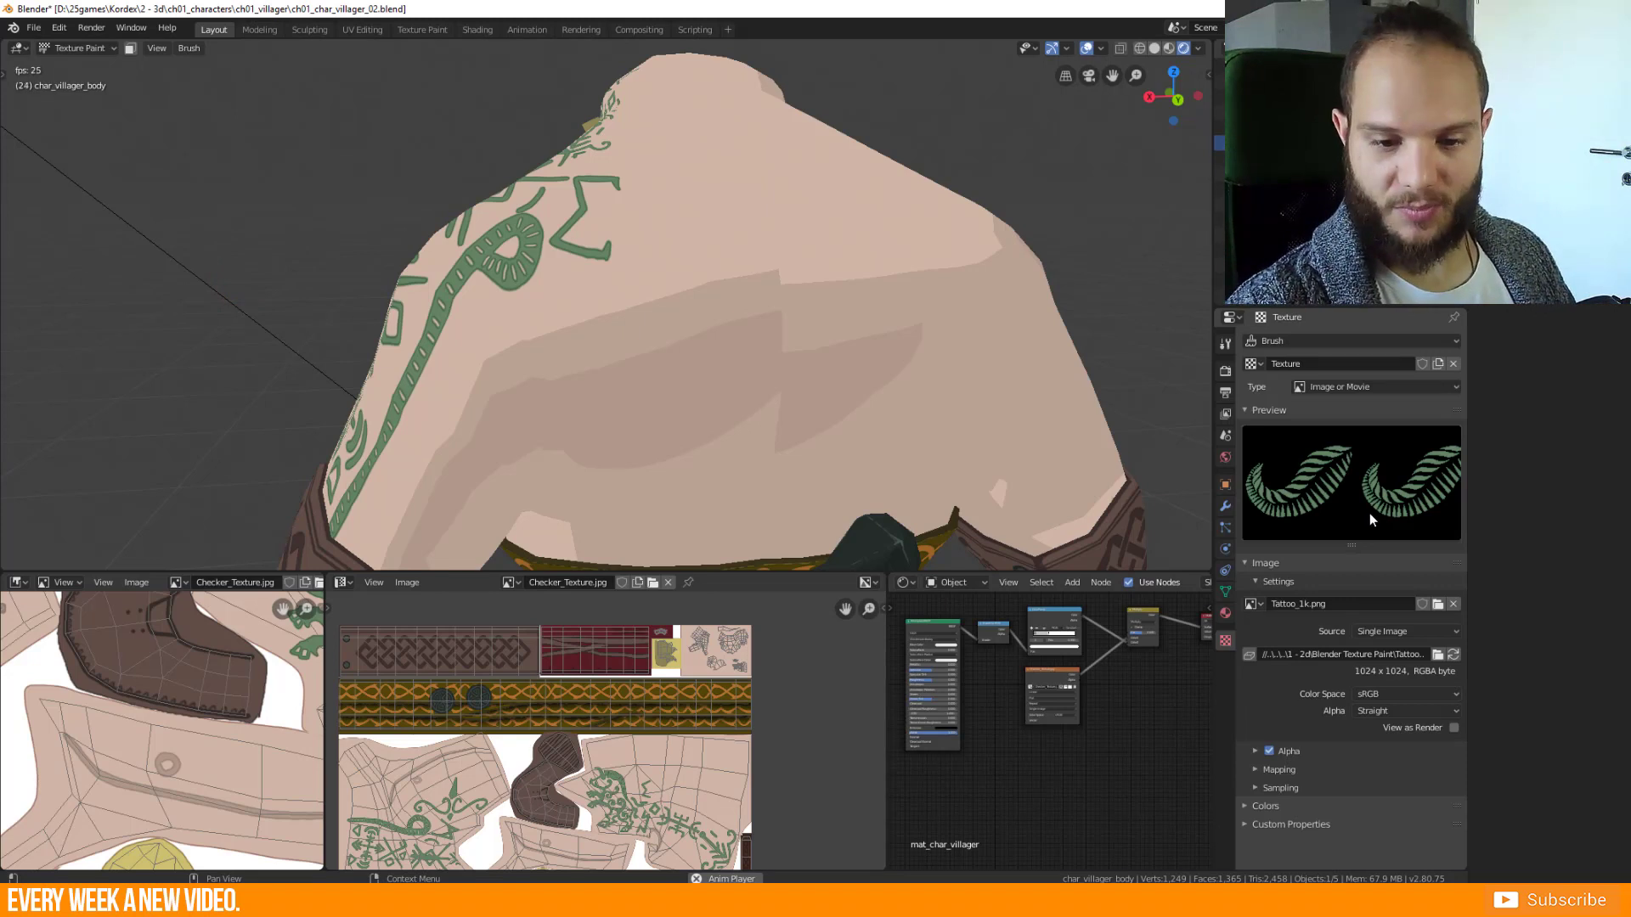
Return to the Draw brush settings and set the brush texture's mapping to Stencil.
left_click(1225, 343)
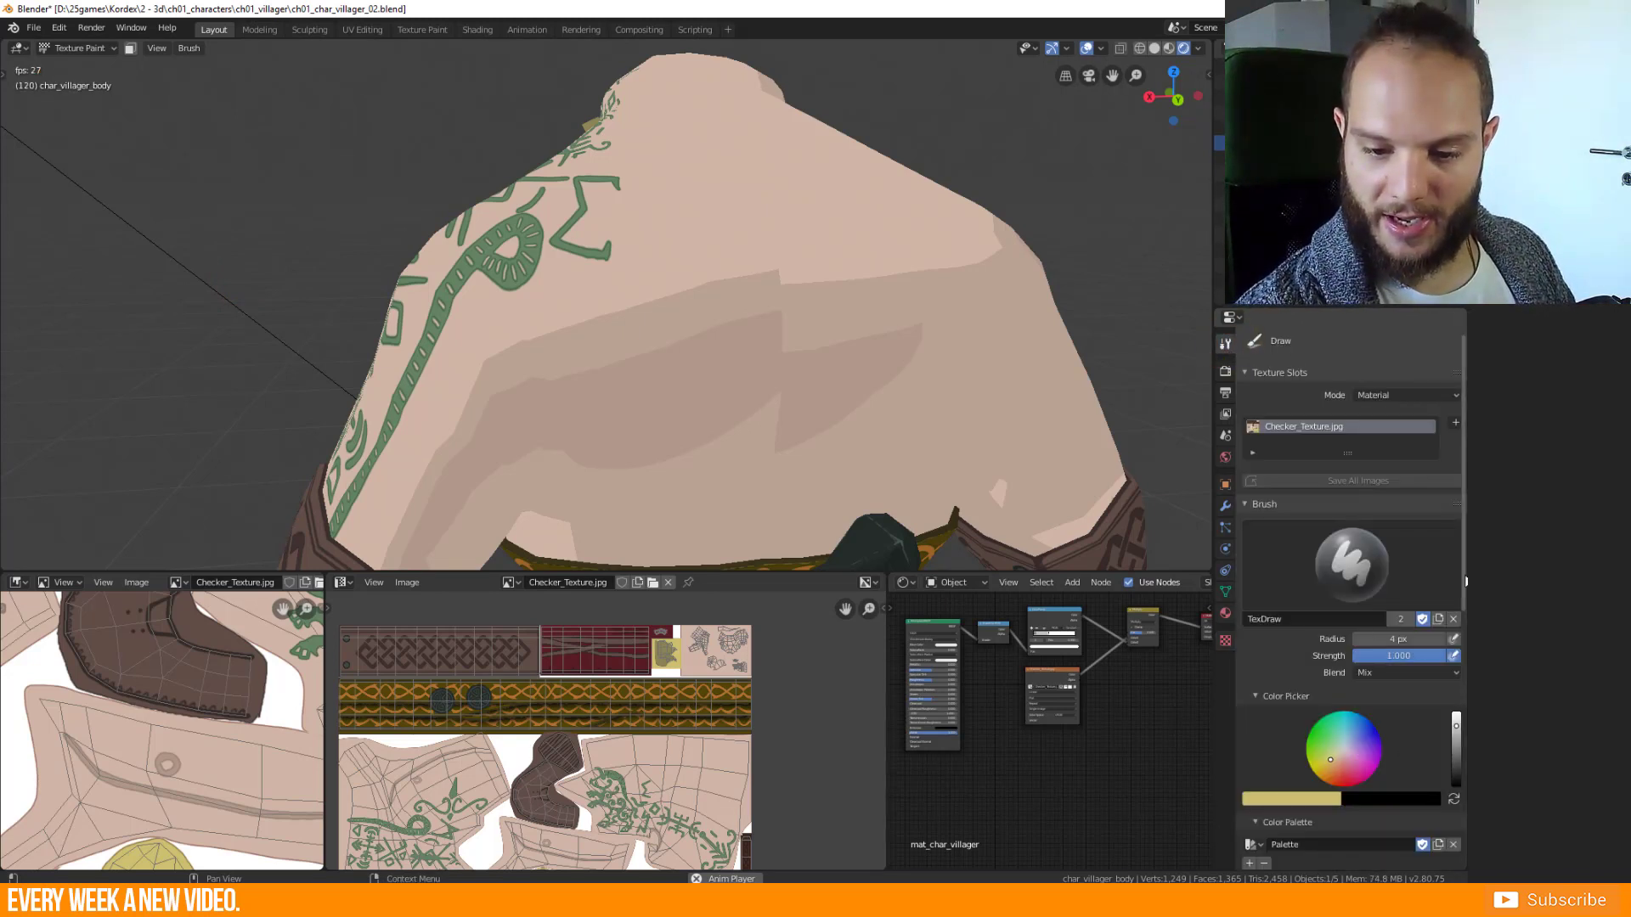
left_click_drag(1461, 572, 1430, 747)
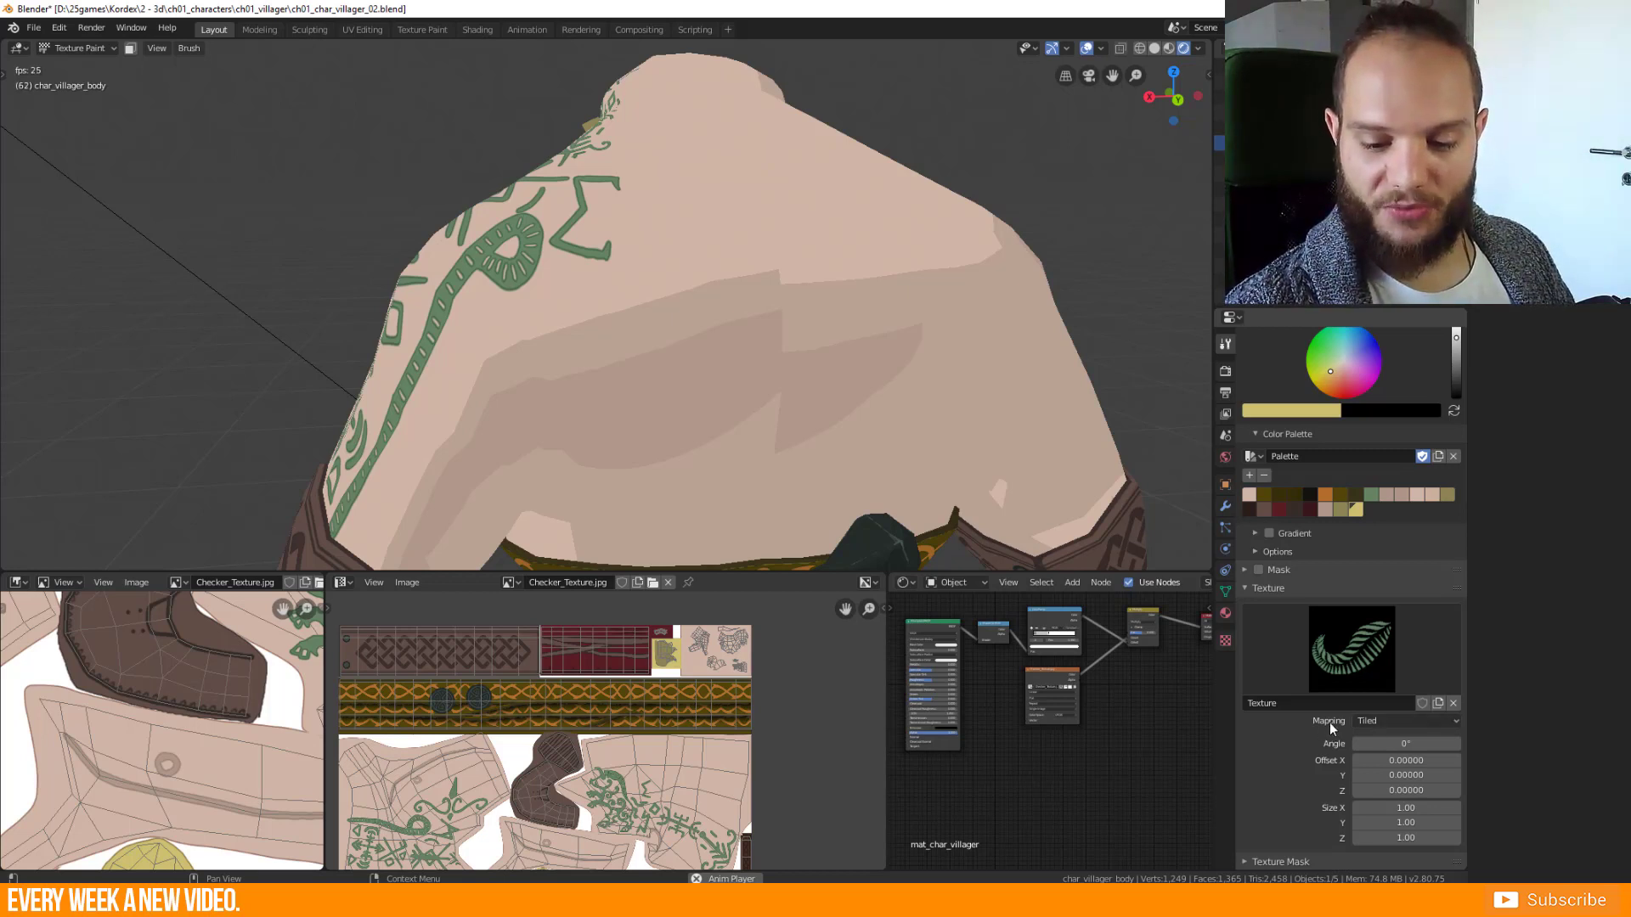
left_click(1379, 720)
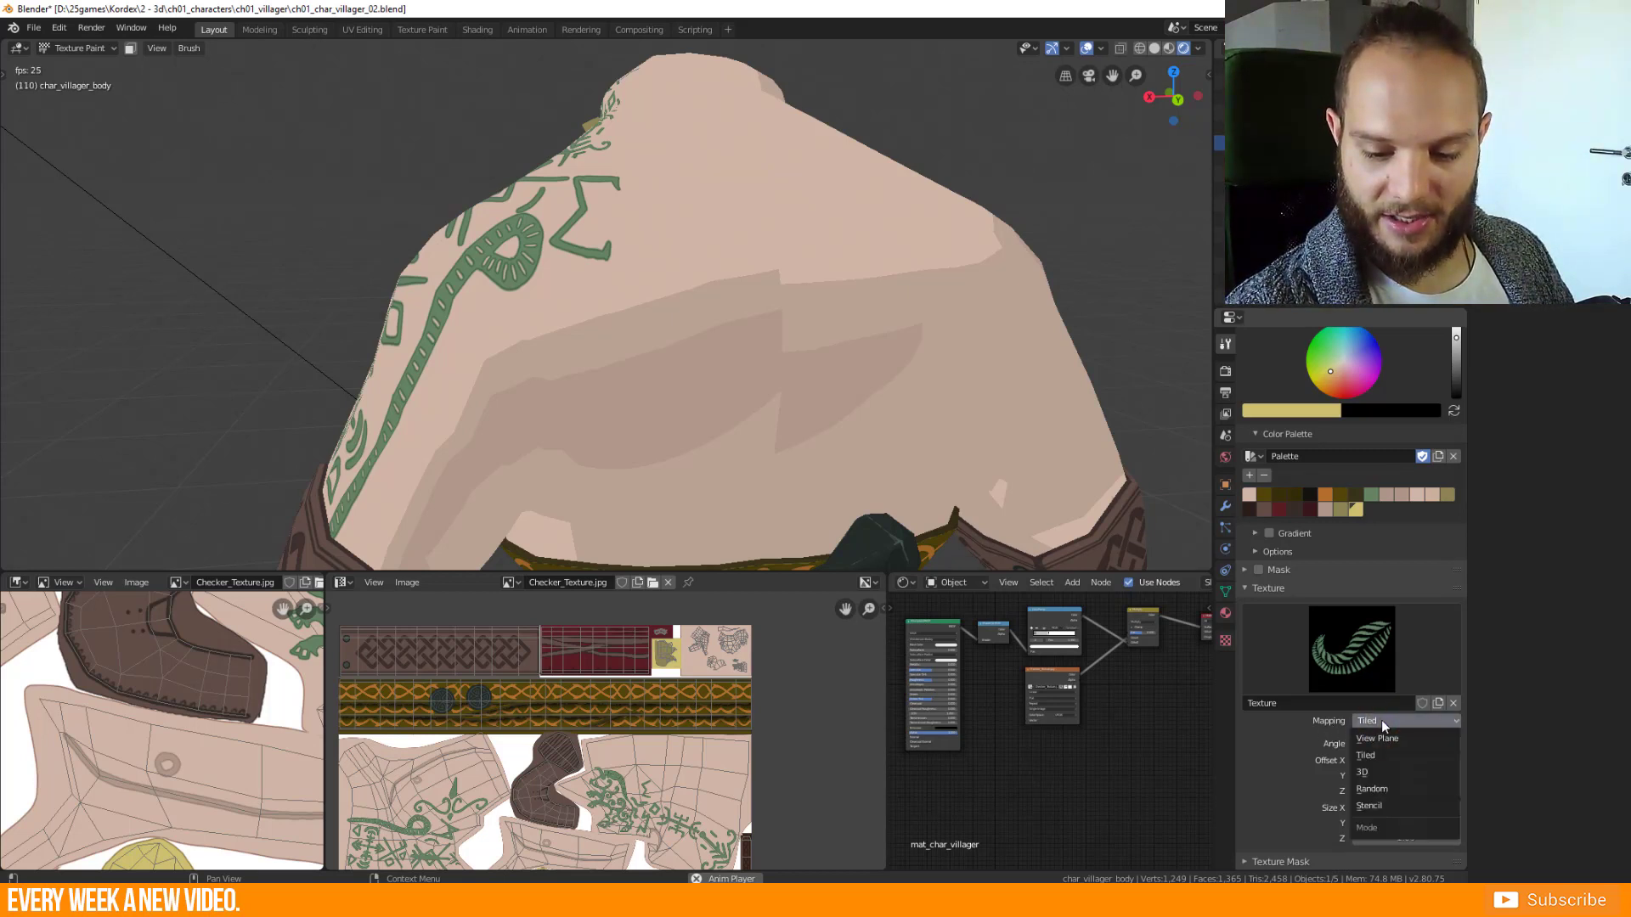
left_click(1375, 806)
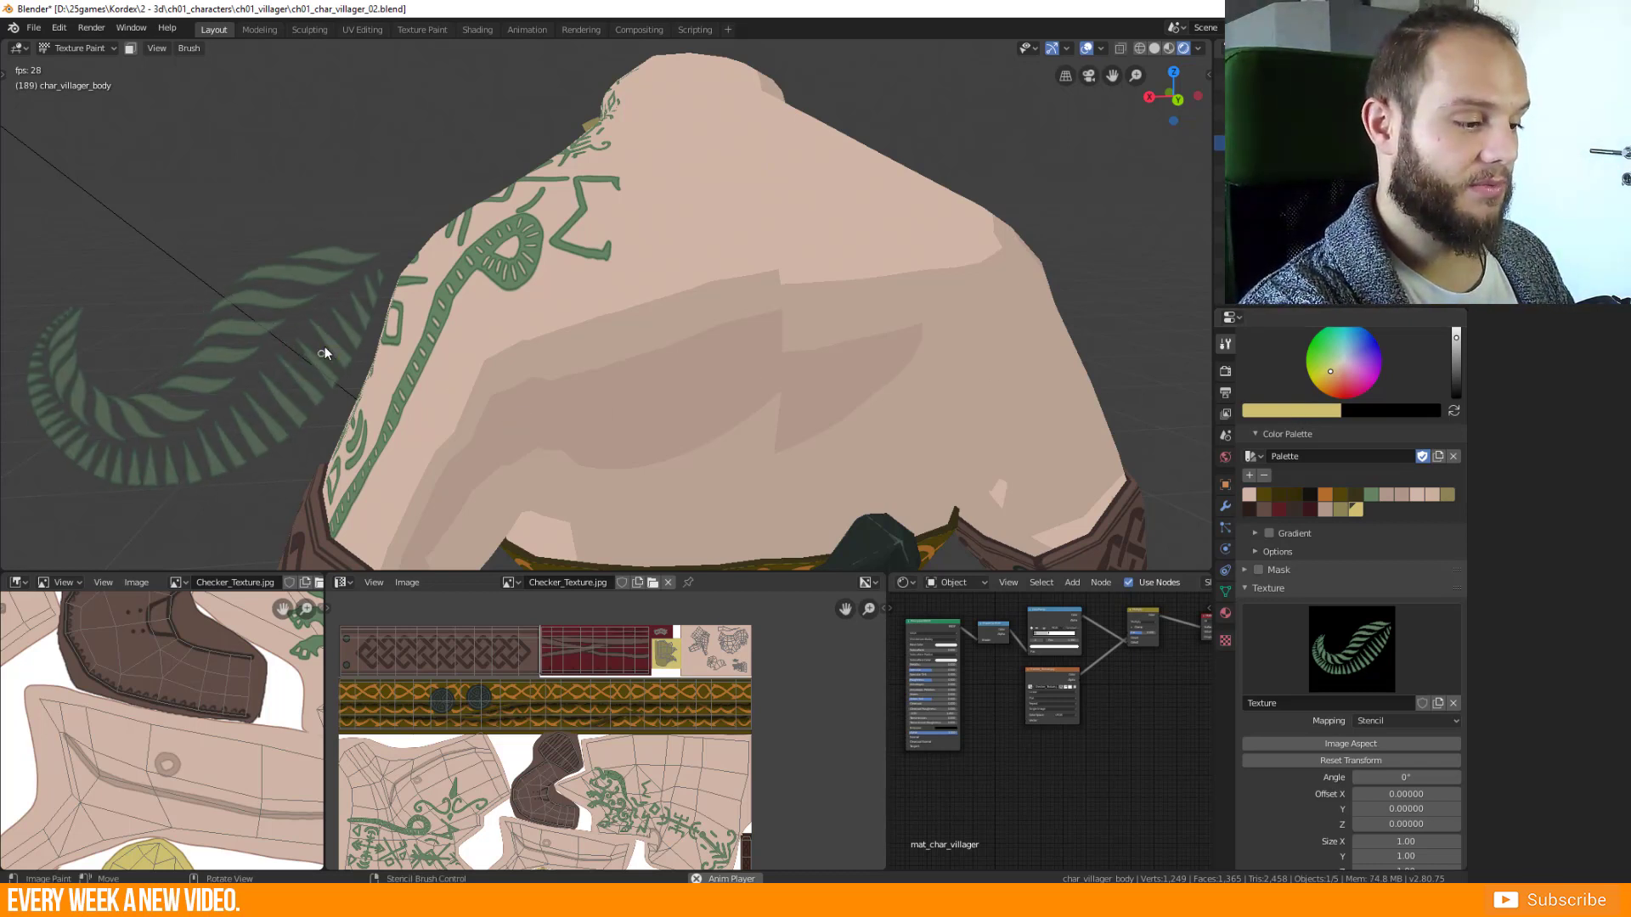
Place the tattoo stencil over the character's back, scale it down, and rotate it to 13.5°.
right_click_drag(324, 349, 839, 333)
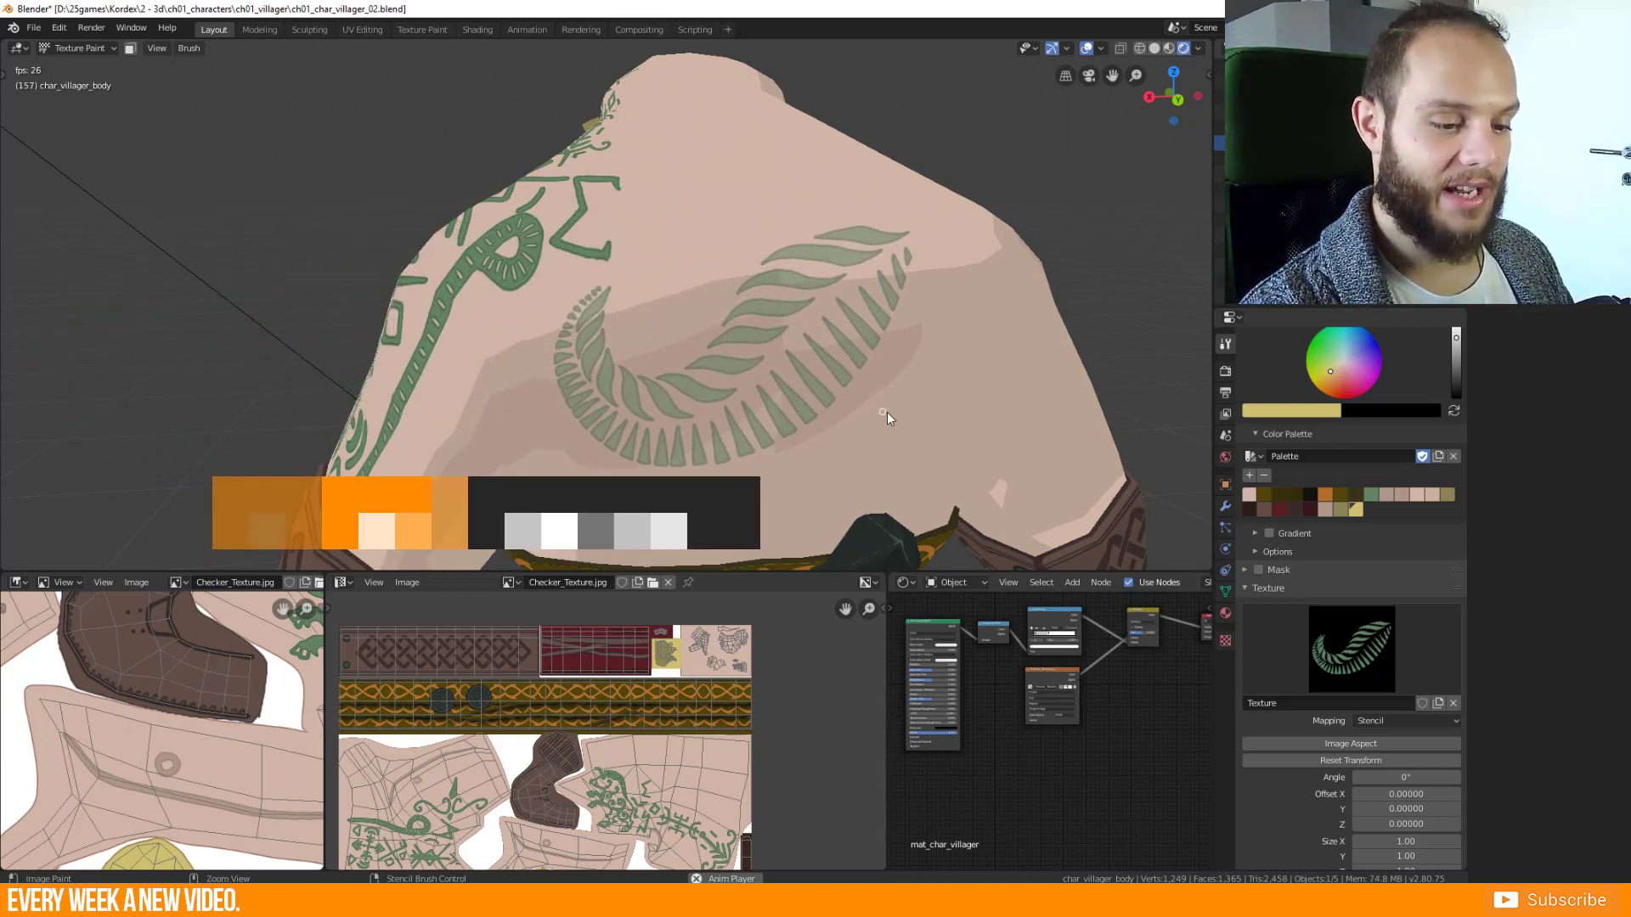
mouse_move(888, 412)
right_mouse_down("ctrl")
mouse_move(896, 329)
mouse_move(873, 428)
mouse_move(841, 473)
mouse_move(874, 368)
mouse_move(881, 390)
mouse_move(823, 411)
mouse_move(910, 393)
mouse_move(838, 402)
mouse_move(869, 370)
mouse_move(889, 397)
right_mouse_up("ctrl")
middle_click_drag(888, 397, 802, 430)
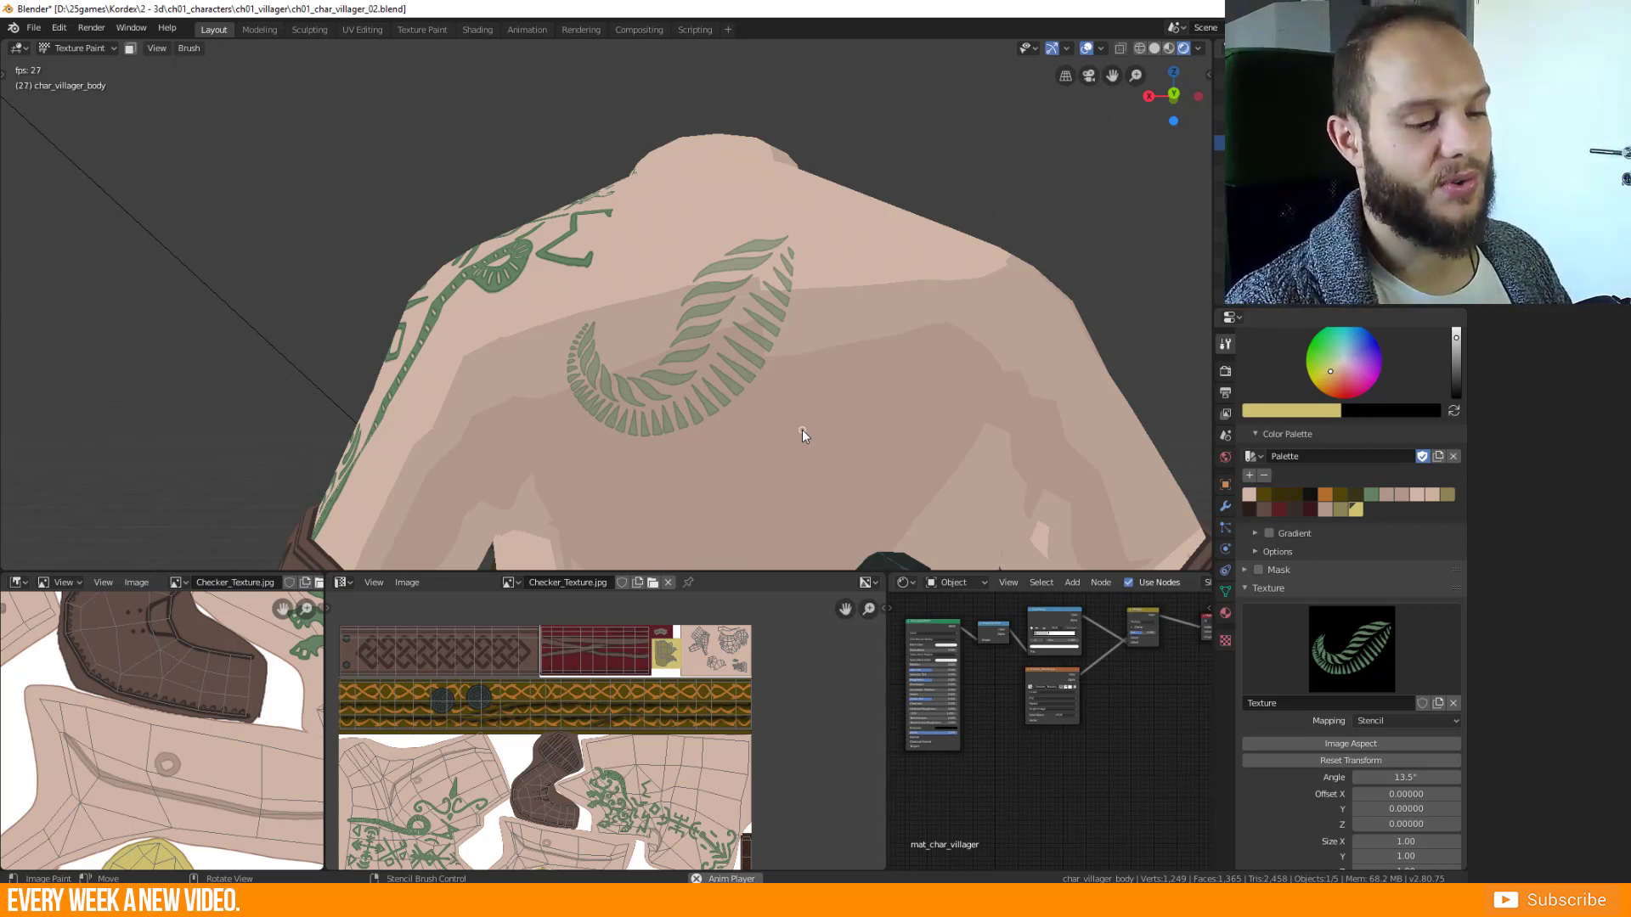
middle_click_drag(811, 378, 798, 405)
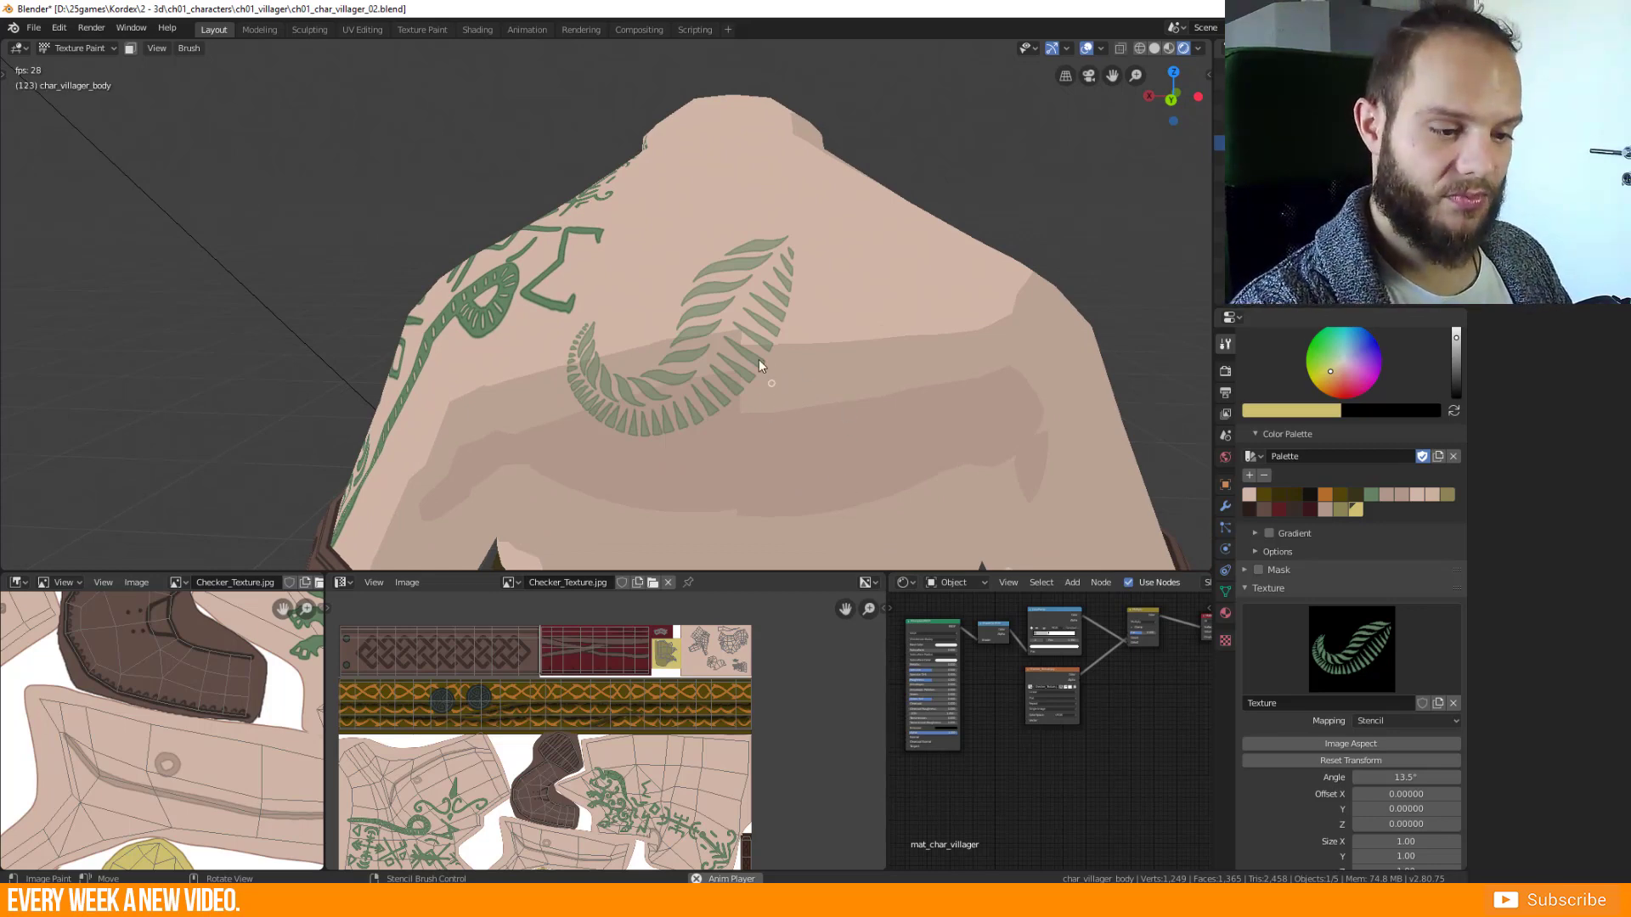
right_click_drag(759, 360, 736, 382)
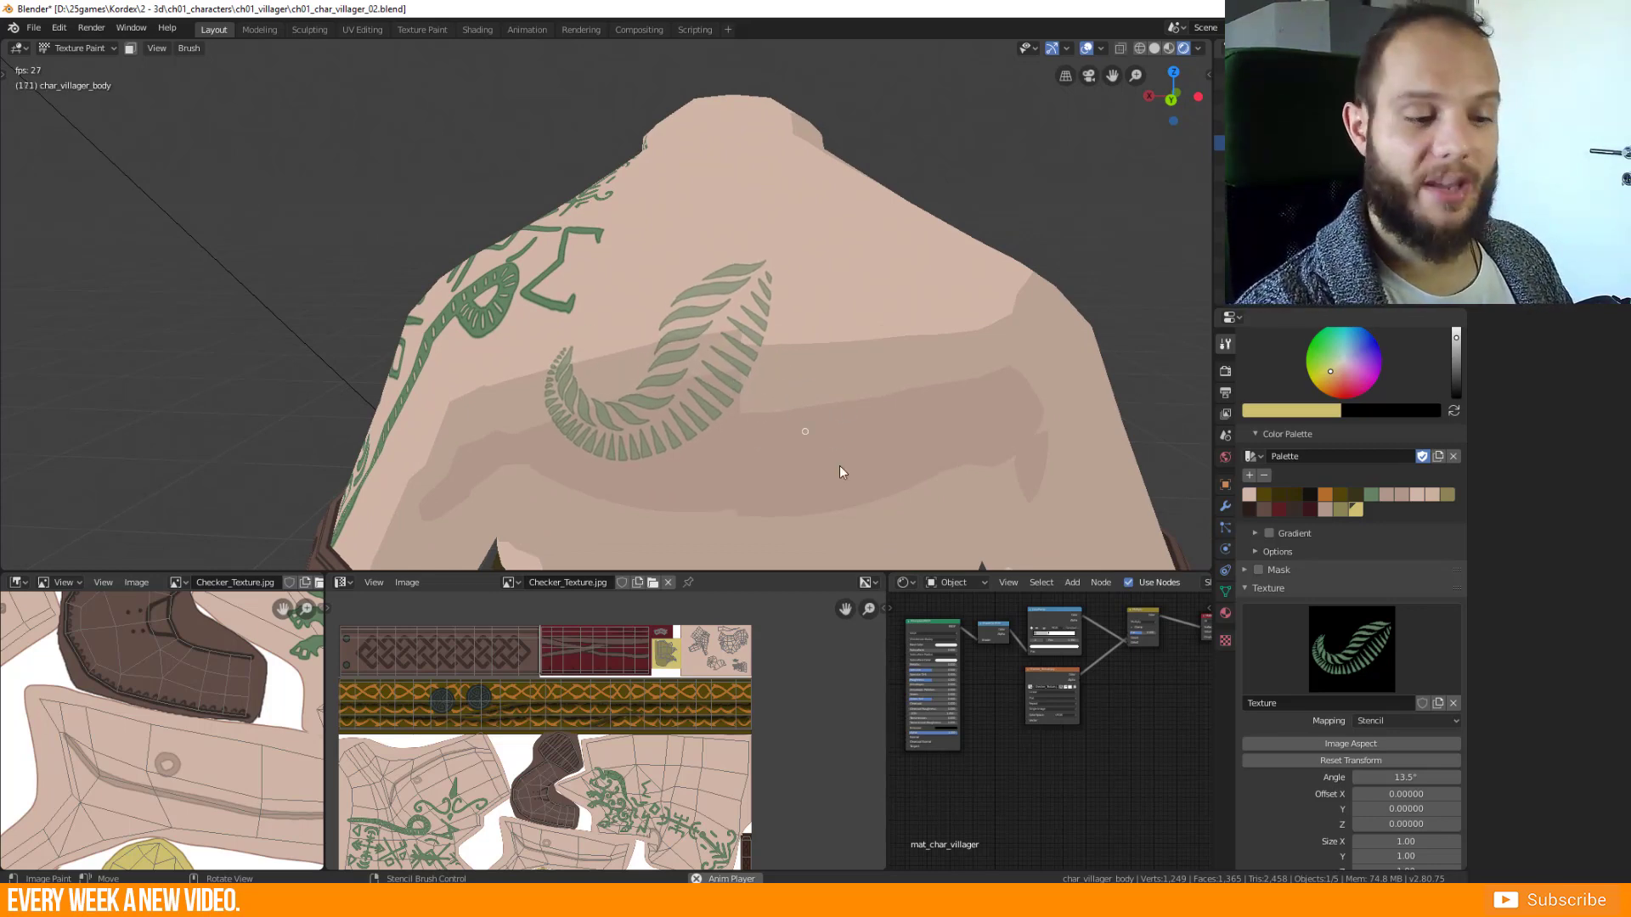
Check the back's centre seam in Edit Mode, return to Texture Paint, and enlarge the stencil so it crosses the seam.
key("Tab")
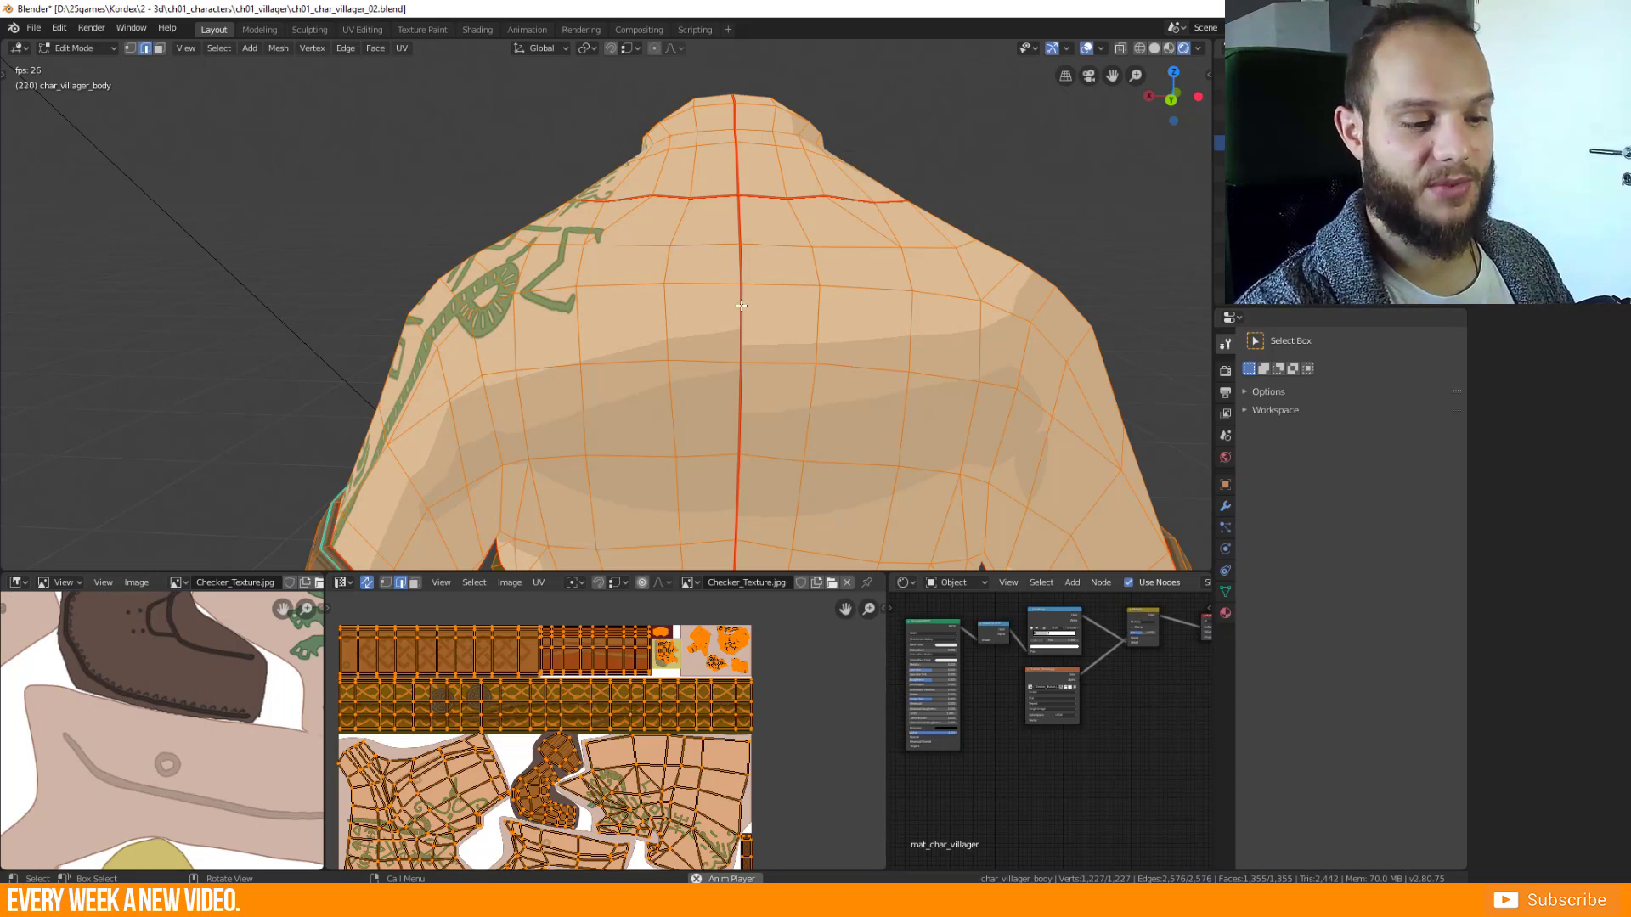
key("Tab")
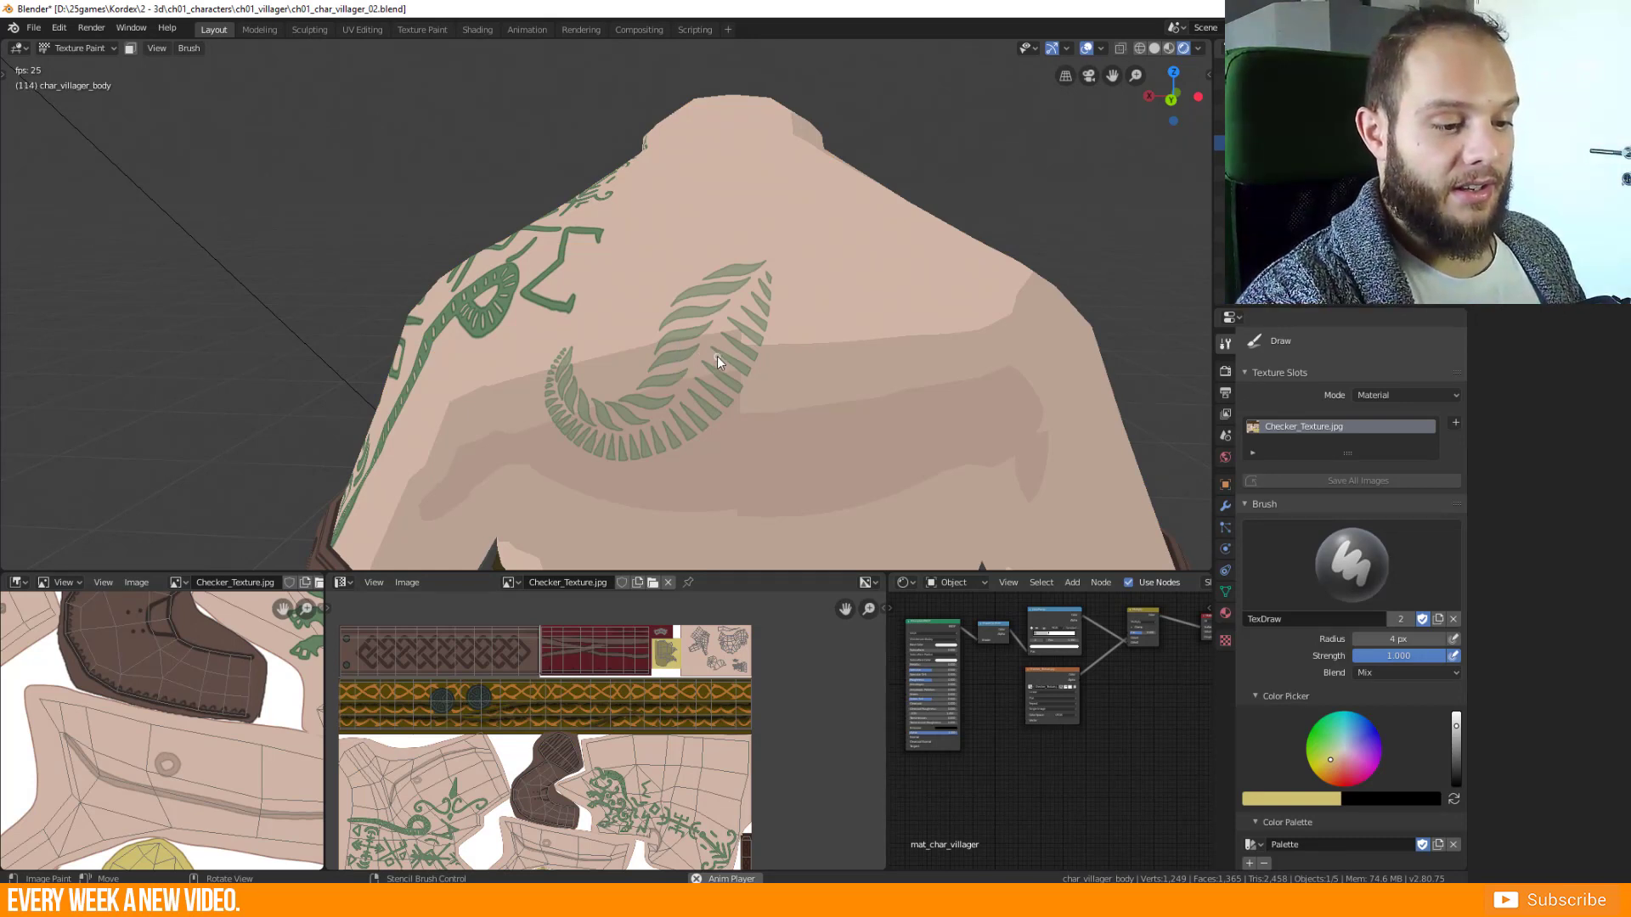
middle_click_drag(722, 376, 737, 390)
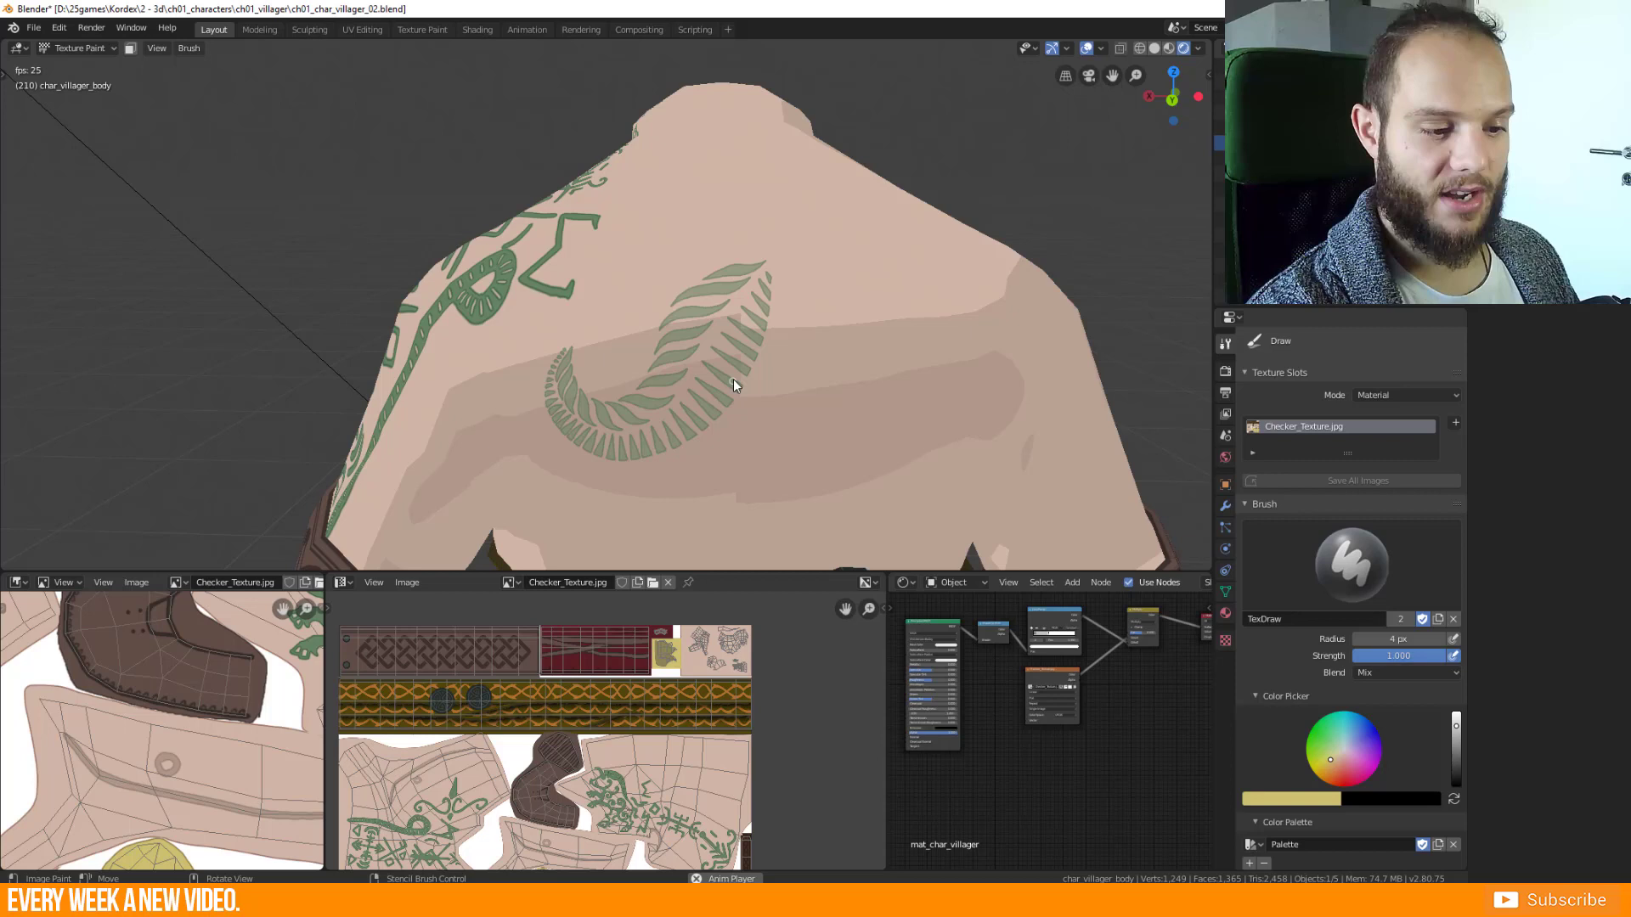
right_click_drag(738, 365, 788, 421)
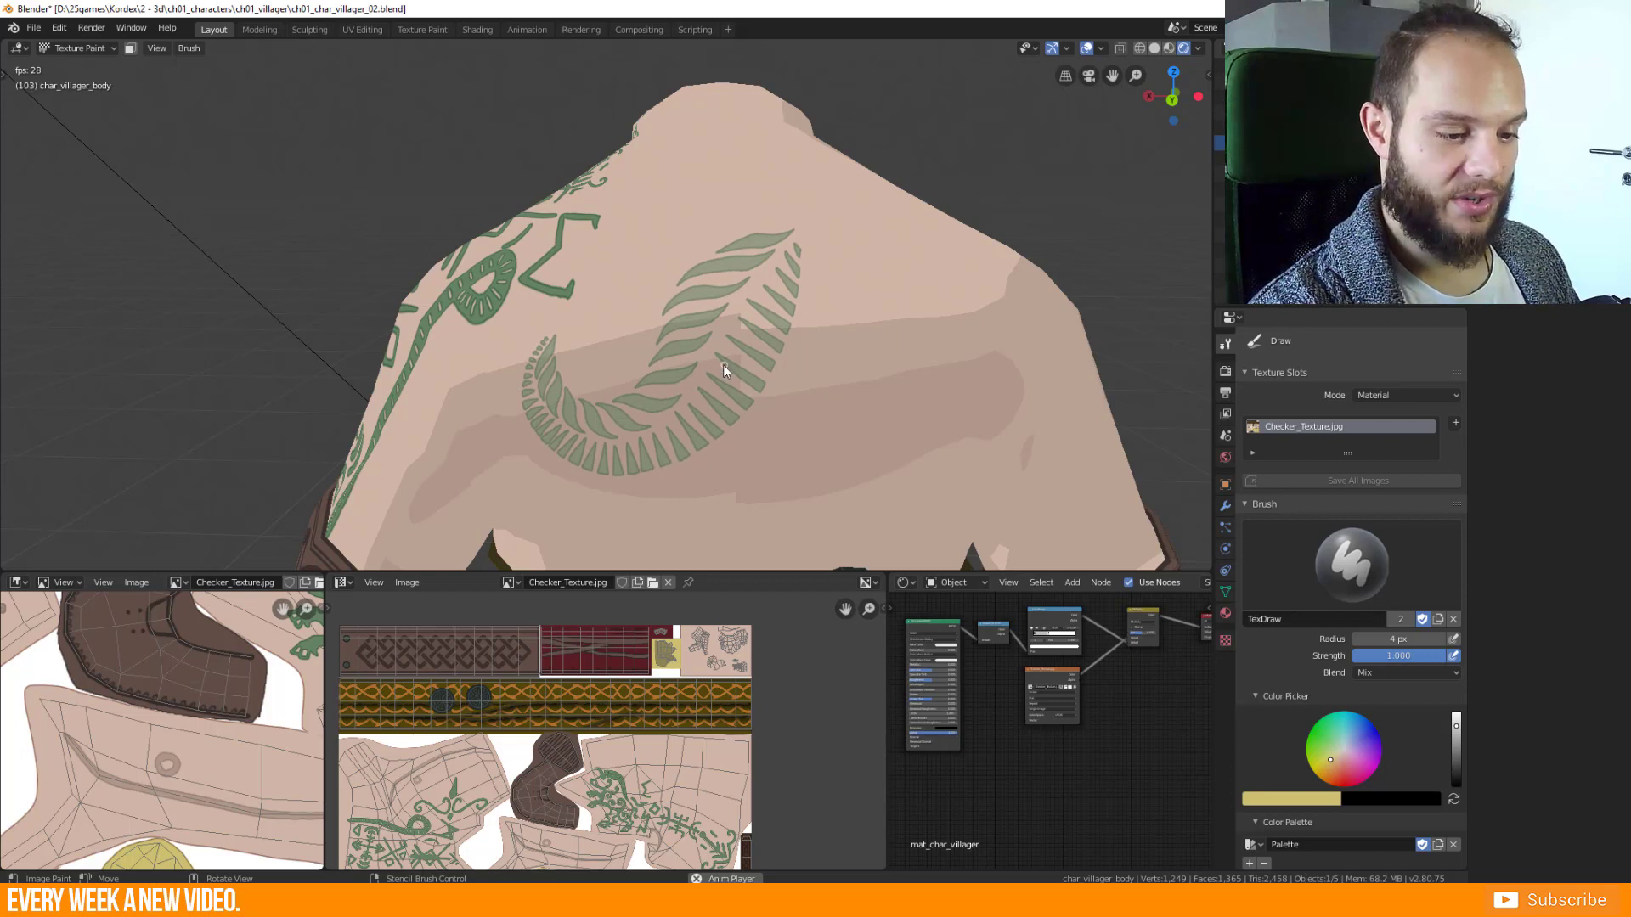
Set the brush radius to 31 px and sample the skin tone from the back as the paint color.
key("f")
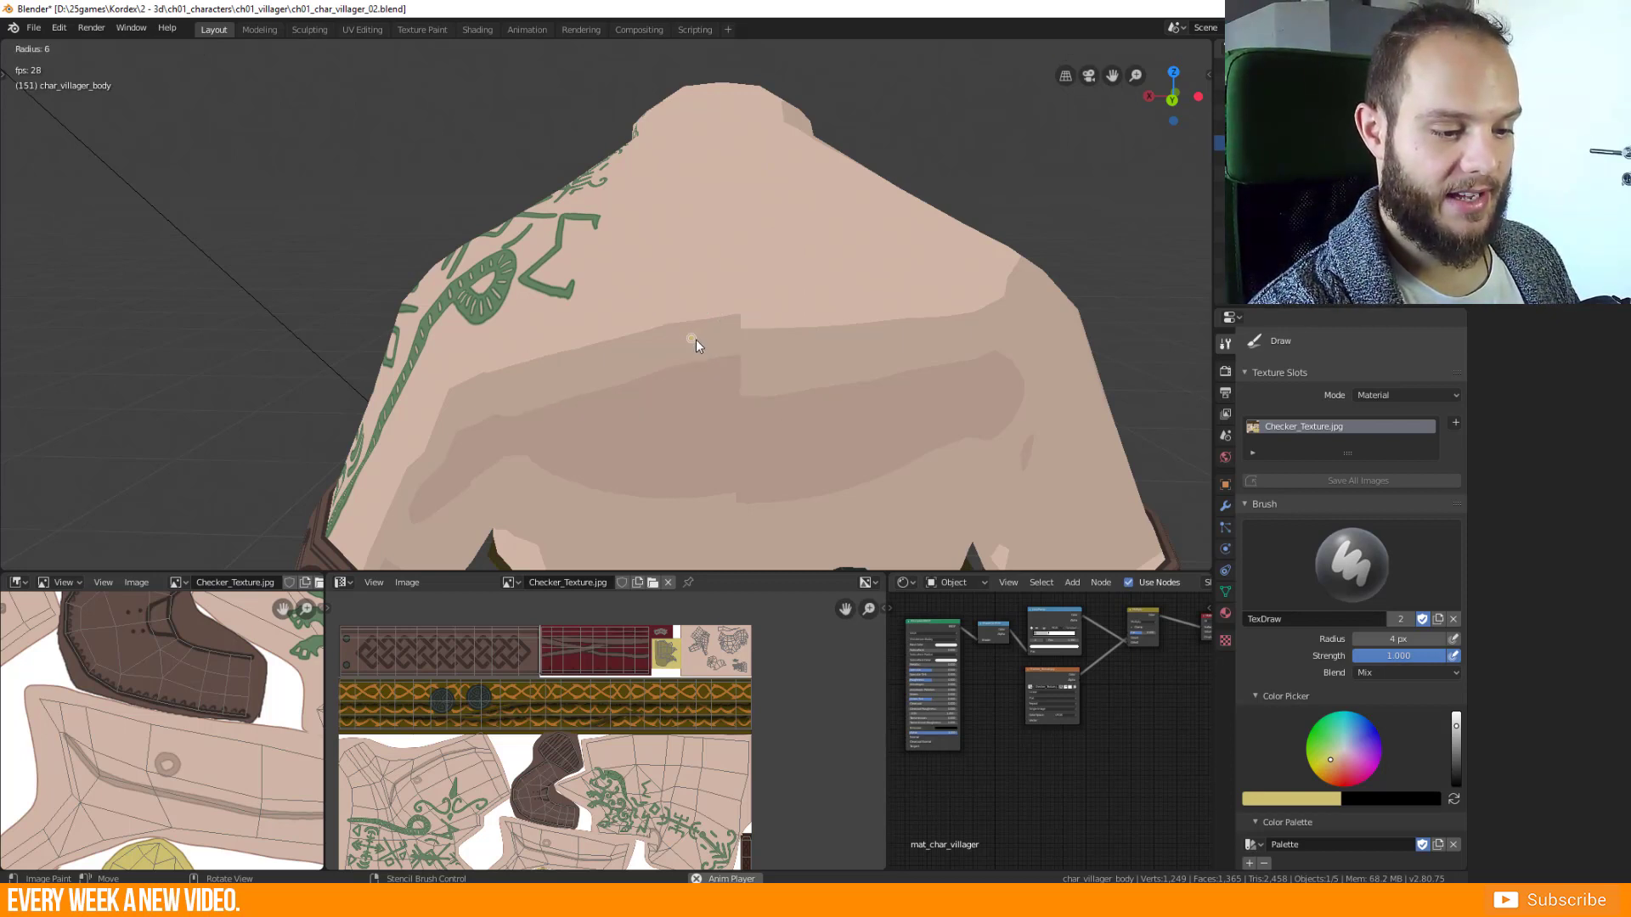
mouse_move(700, 340)
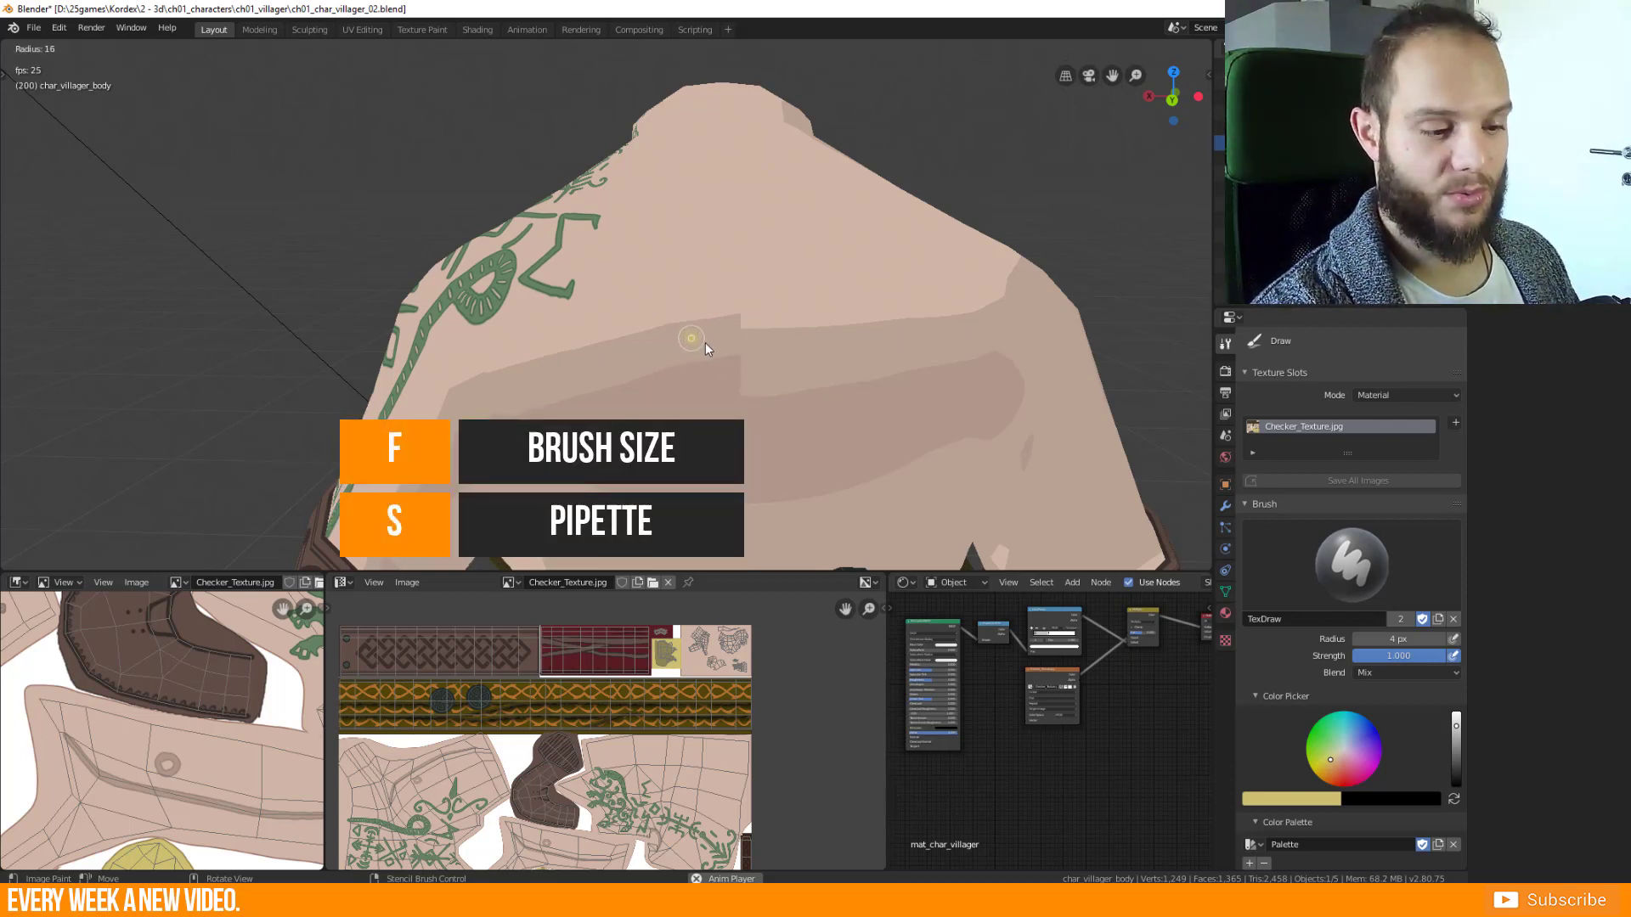
left_click(712, 349)
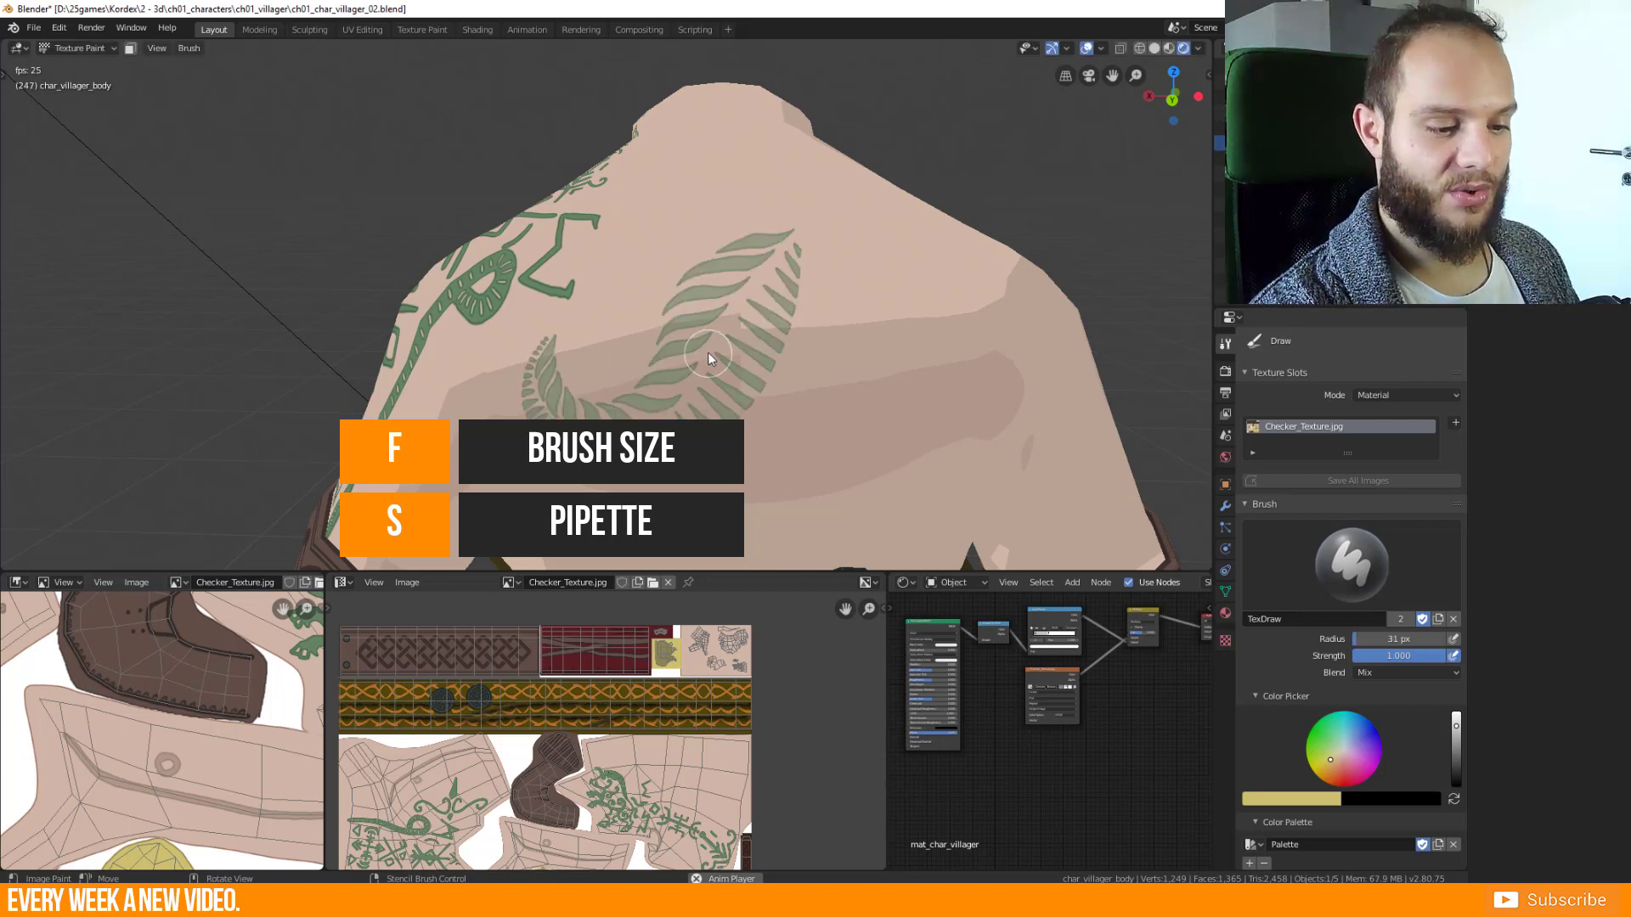
key("s")
left_click(714, 347)
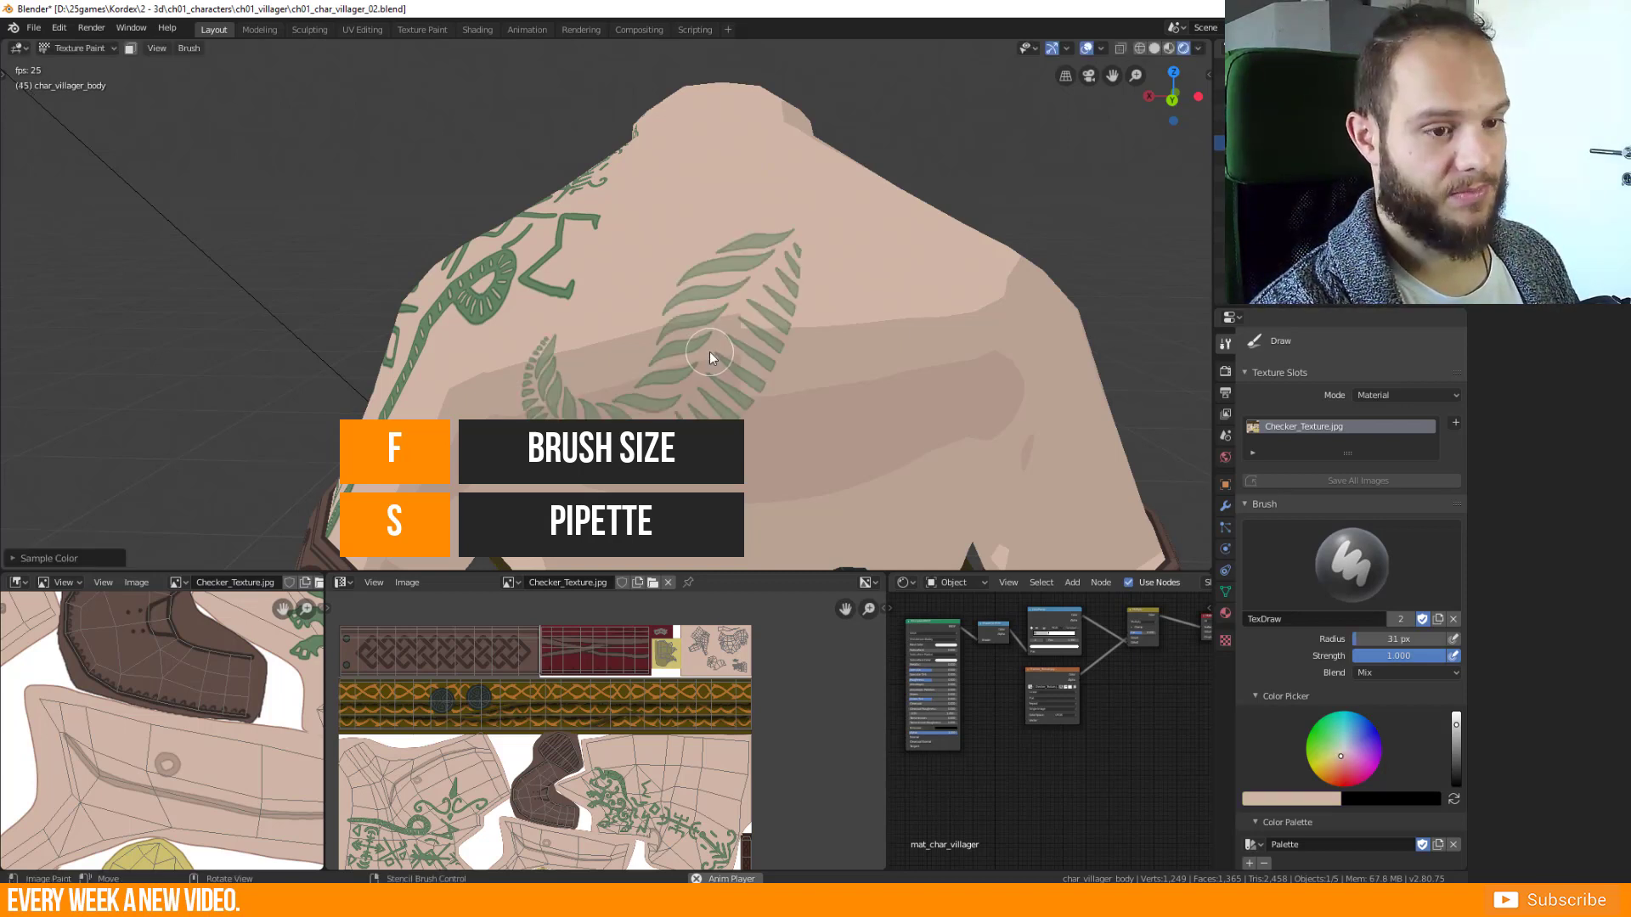
Enlarge the brush radius to 48 px and use blue as the paint color.
key("f")
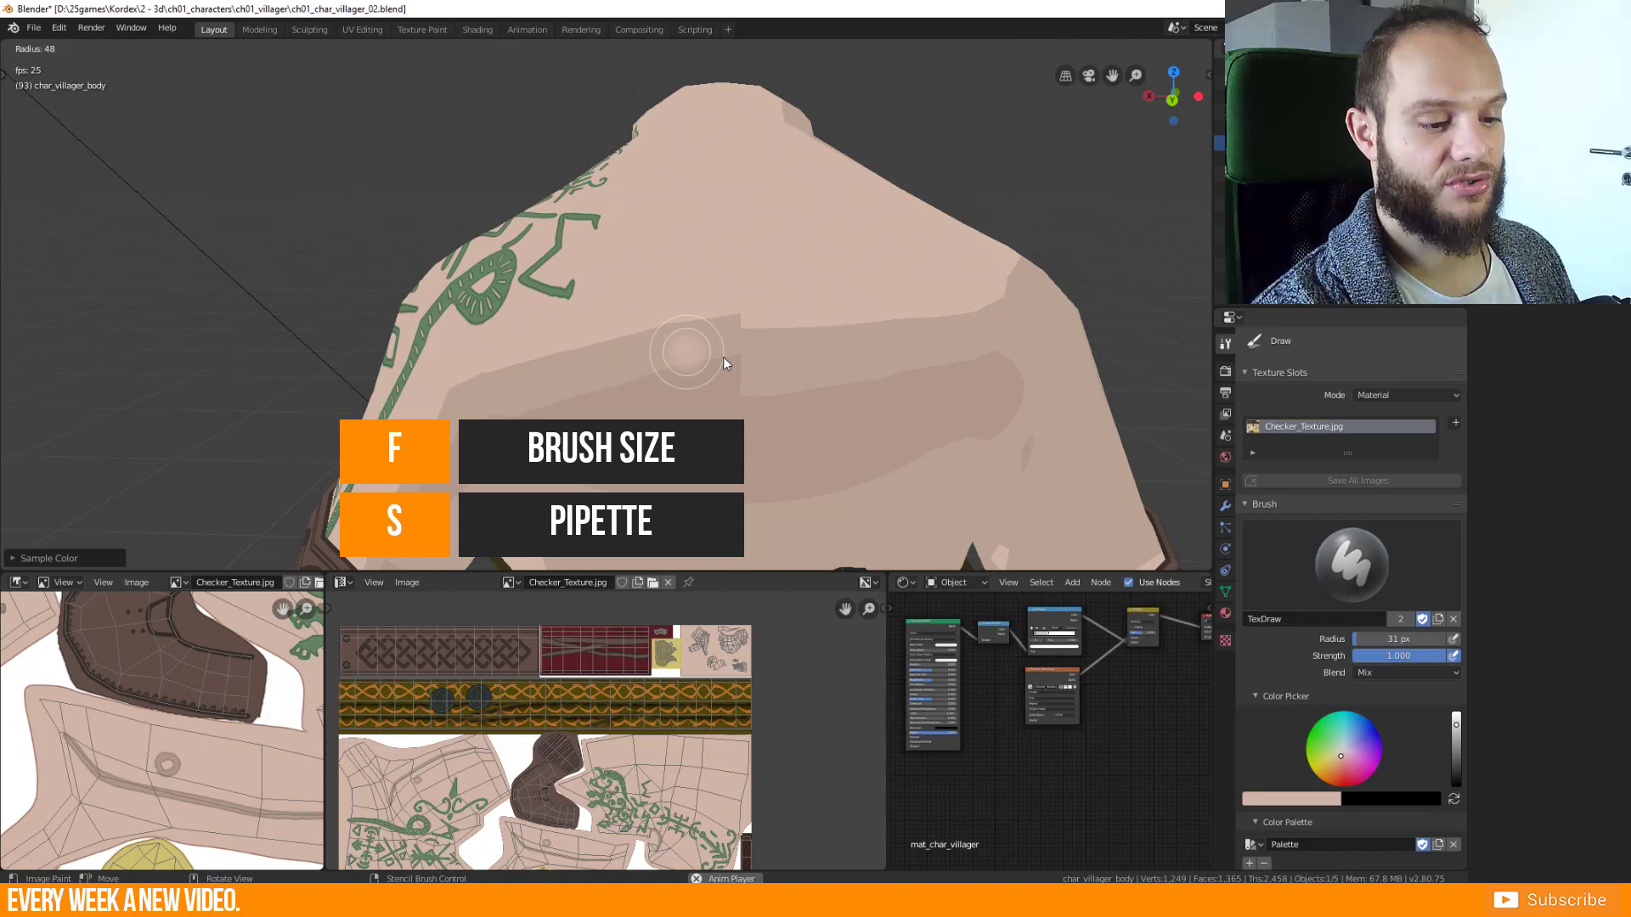
left_click(733, 365)
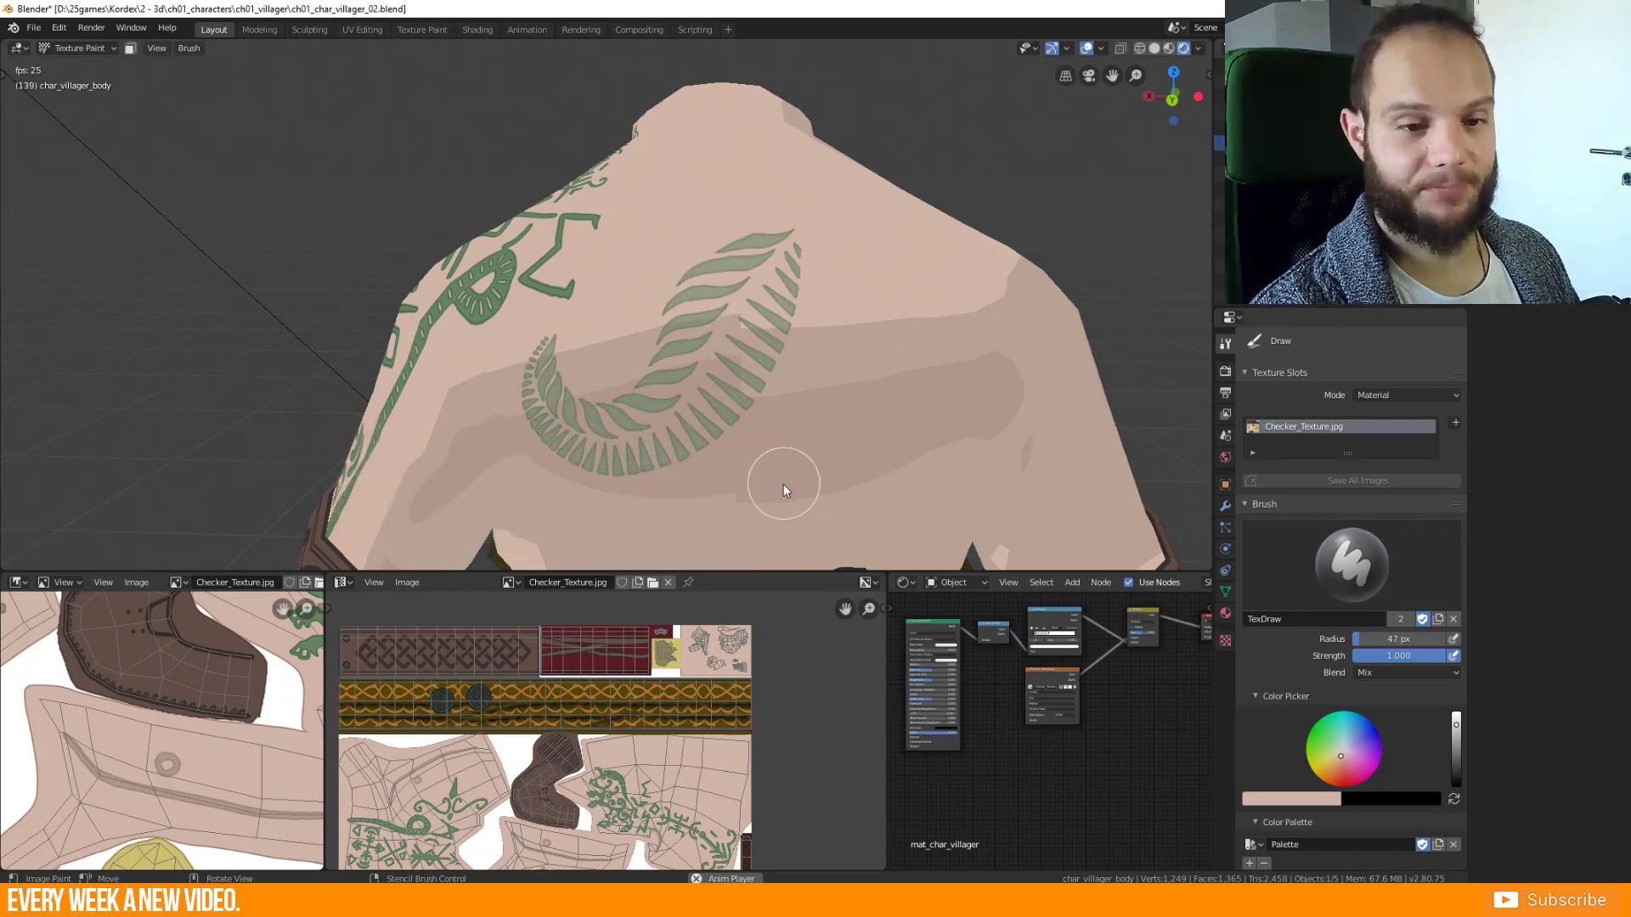
key("f")
left_click(699, 367)
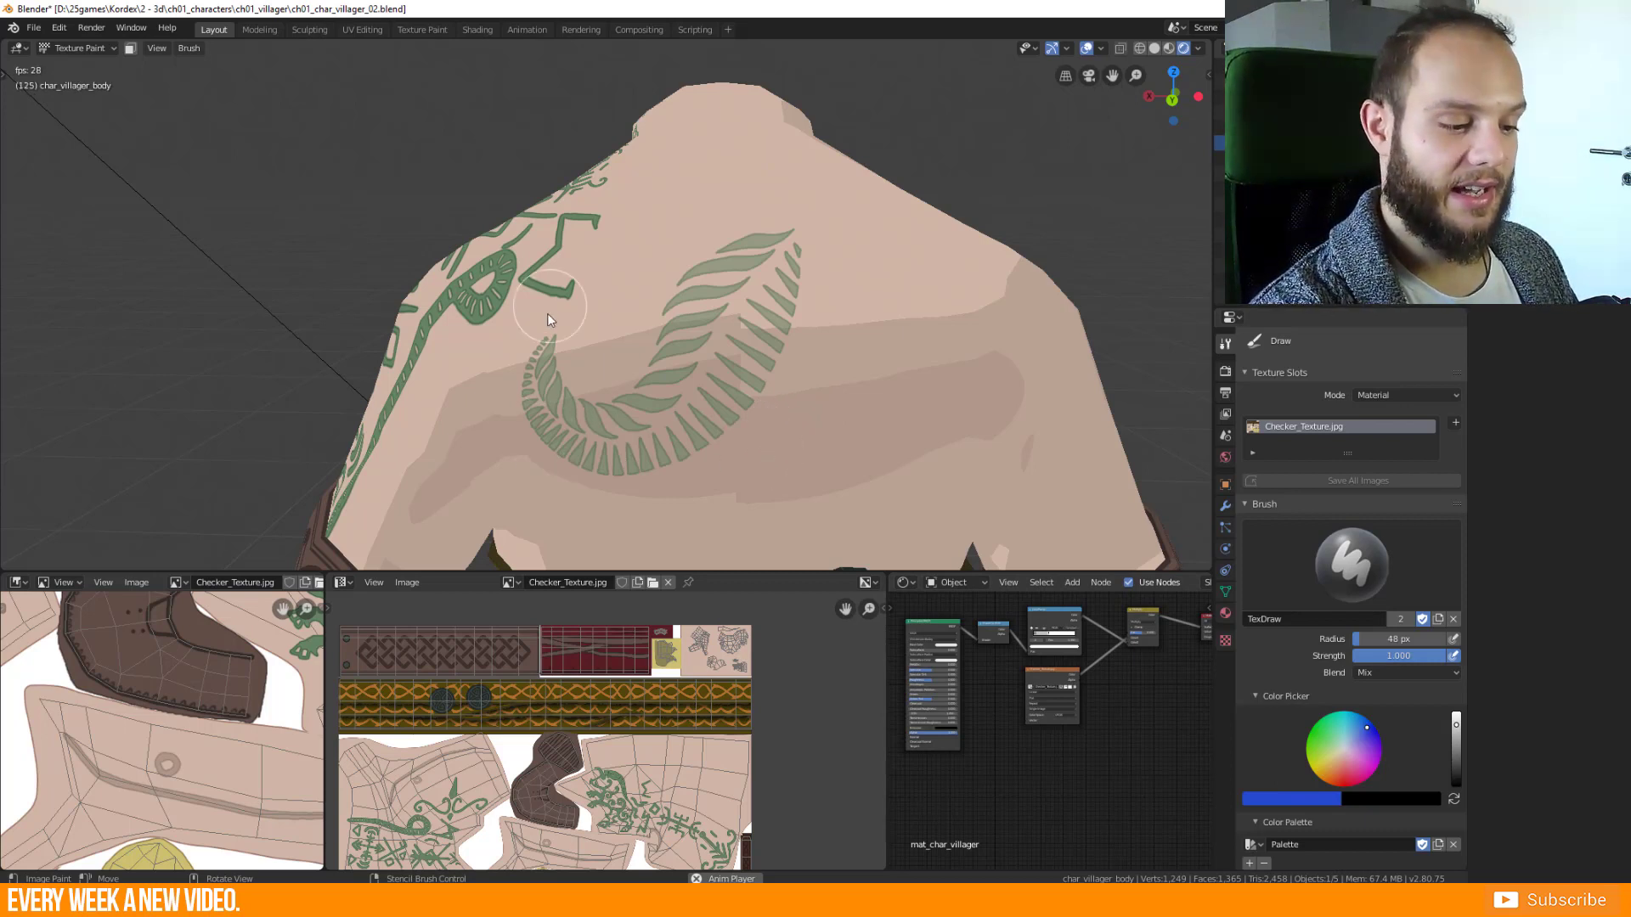
Paint through the whole tattoo stencil in blue onto the character's back, across the centre seam.
left_click_drag(538, 338, 550, 339)
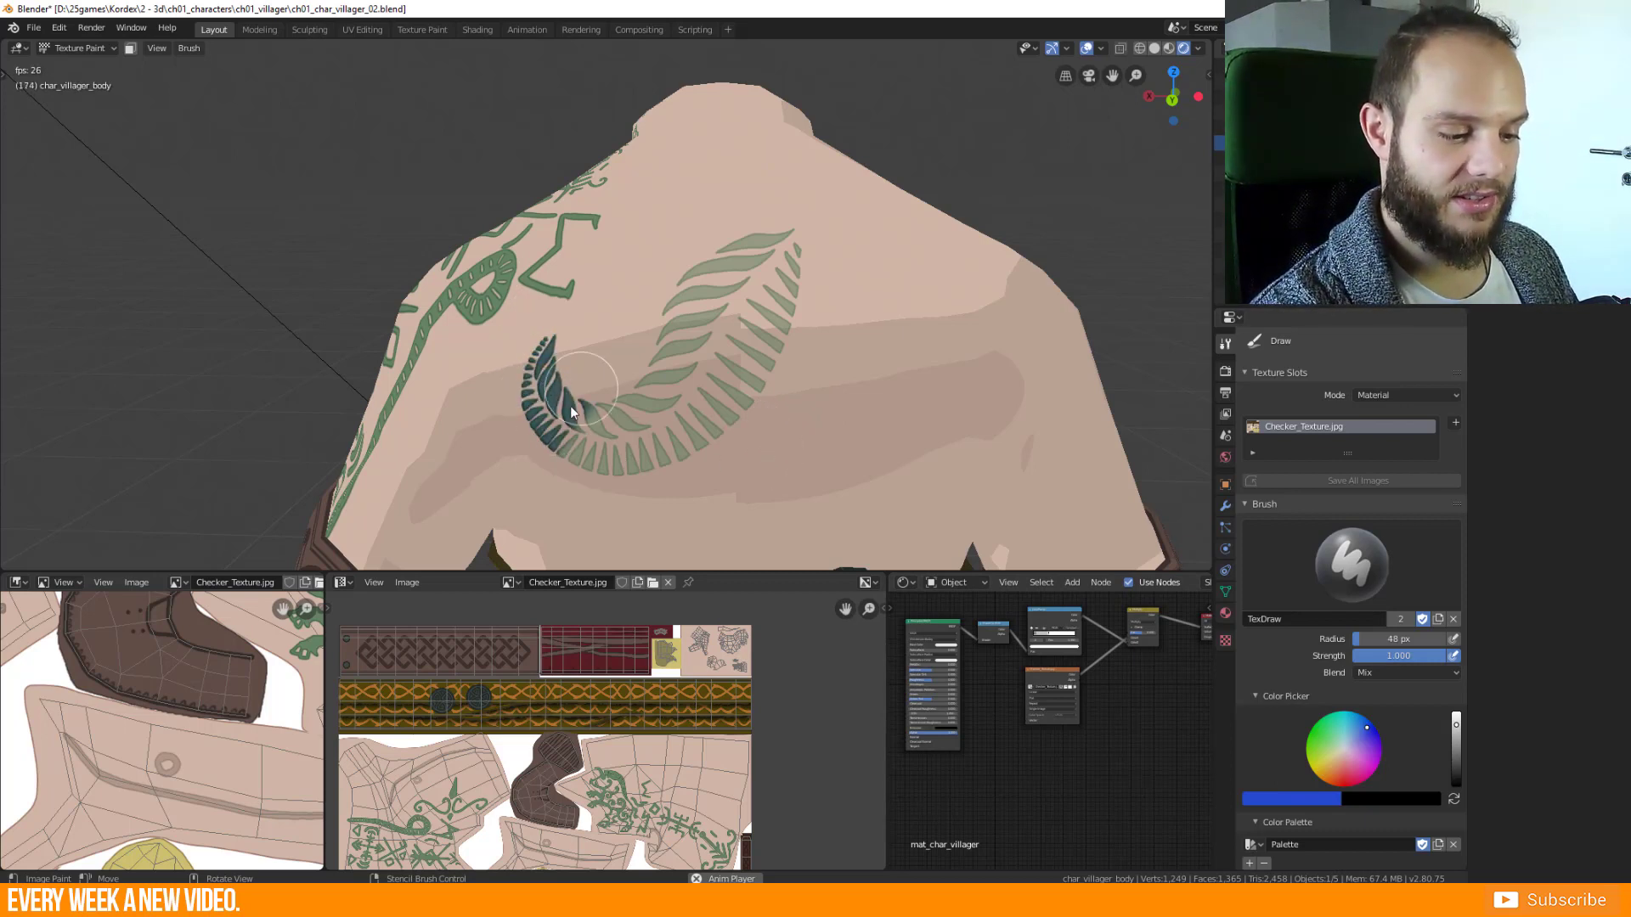
mouse_move(571, 412)
left_mouse_down()
mouse_move(736, 408)
mouse_move(780, 346)
mouse_move(645, 414)
mouse_move(758, 275)
mouse_move(747, 236)
mouse_move(623, 346)
left_mouse_up()
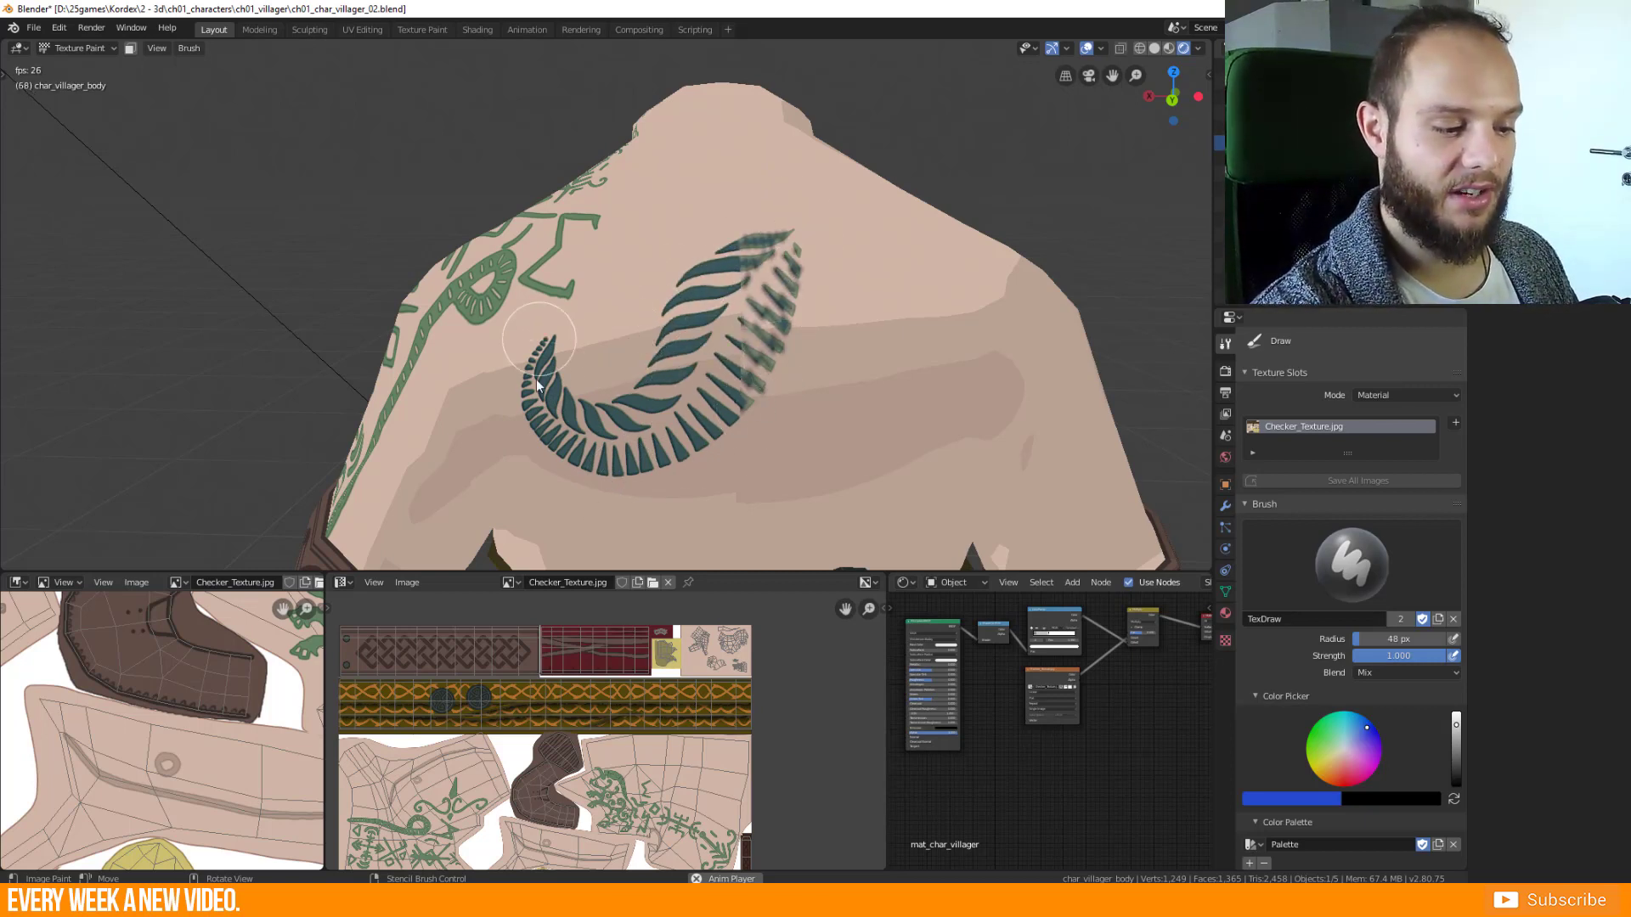
left_click(682, 350)
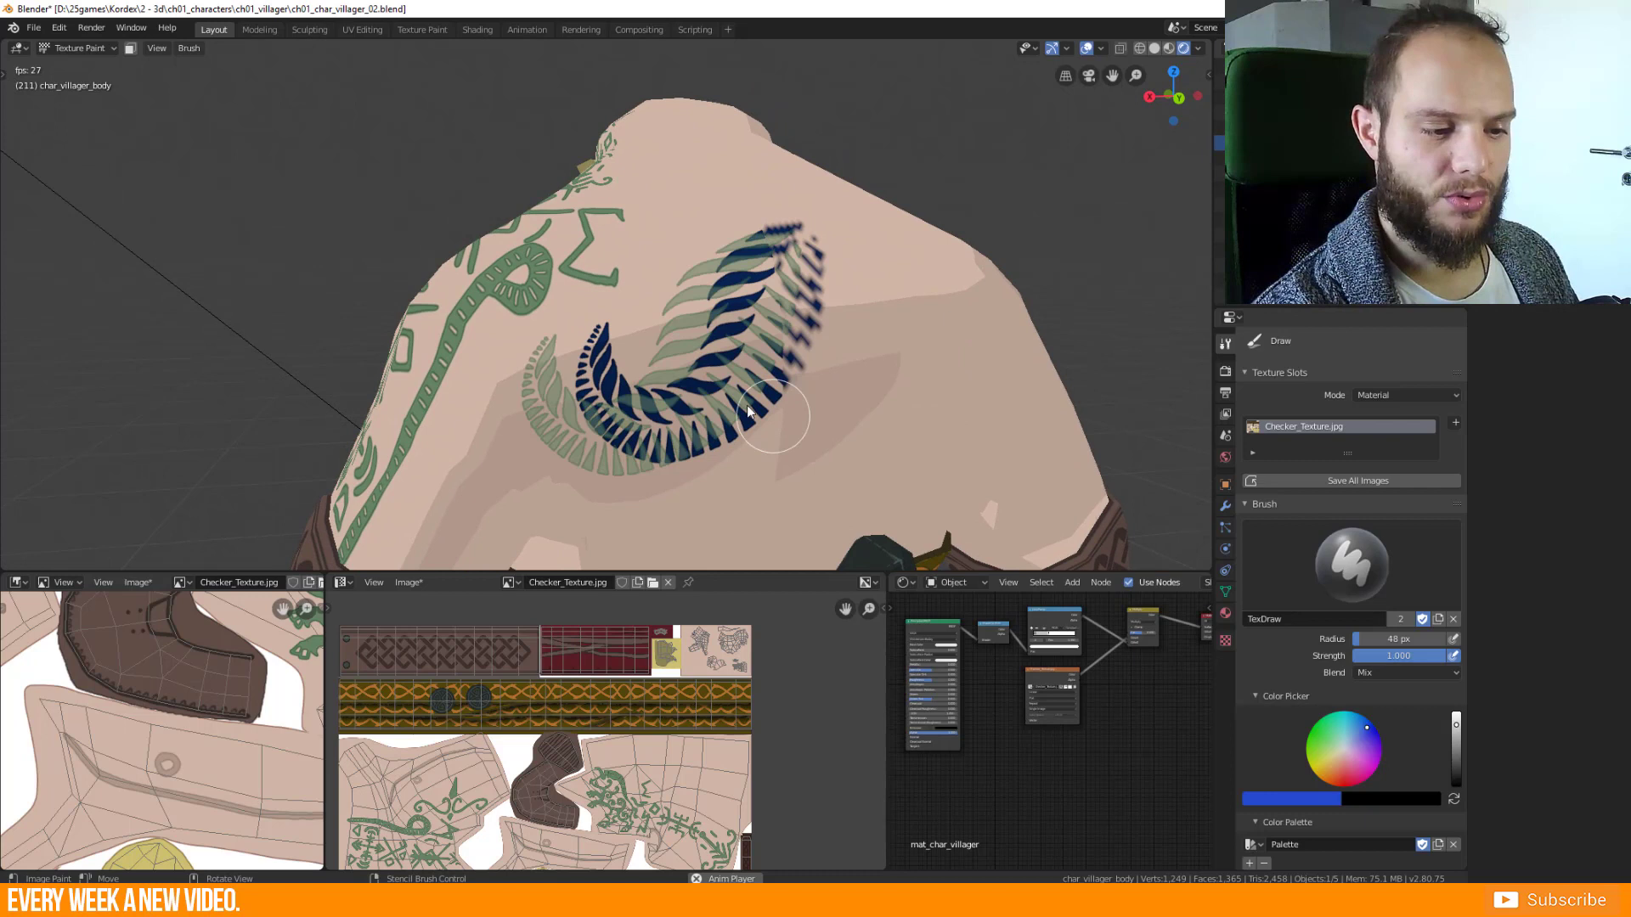
Shift the stencil toward the tattooed shoulder, inspect the blue tattoo on the model and in the texture image, and undo the paint.
right_click_drag(747, 405, 622, 425)
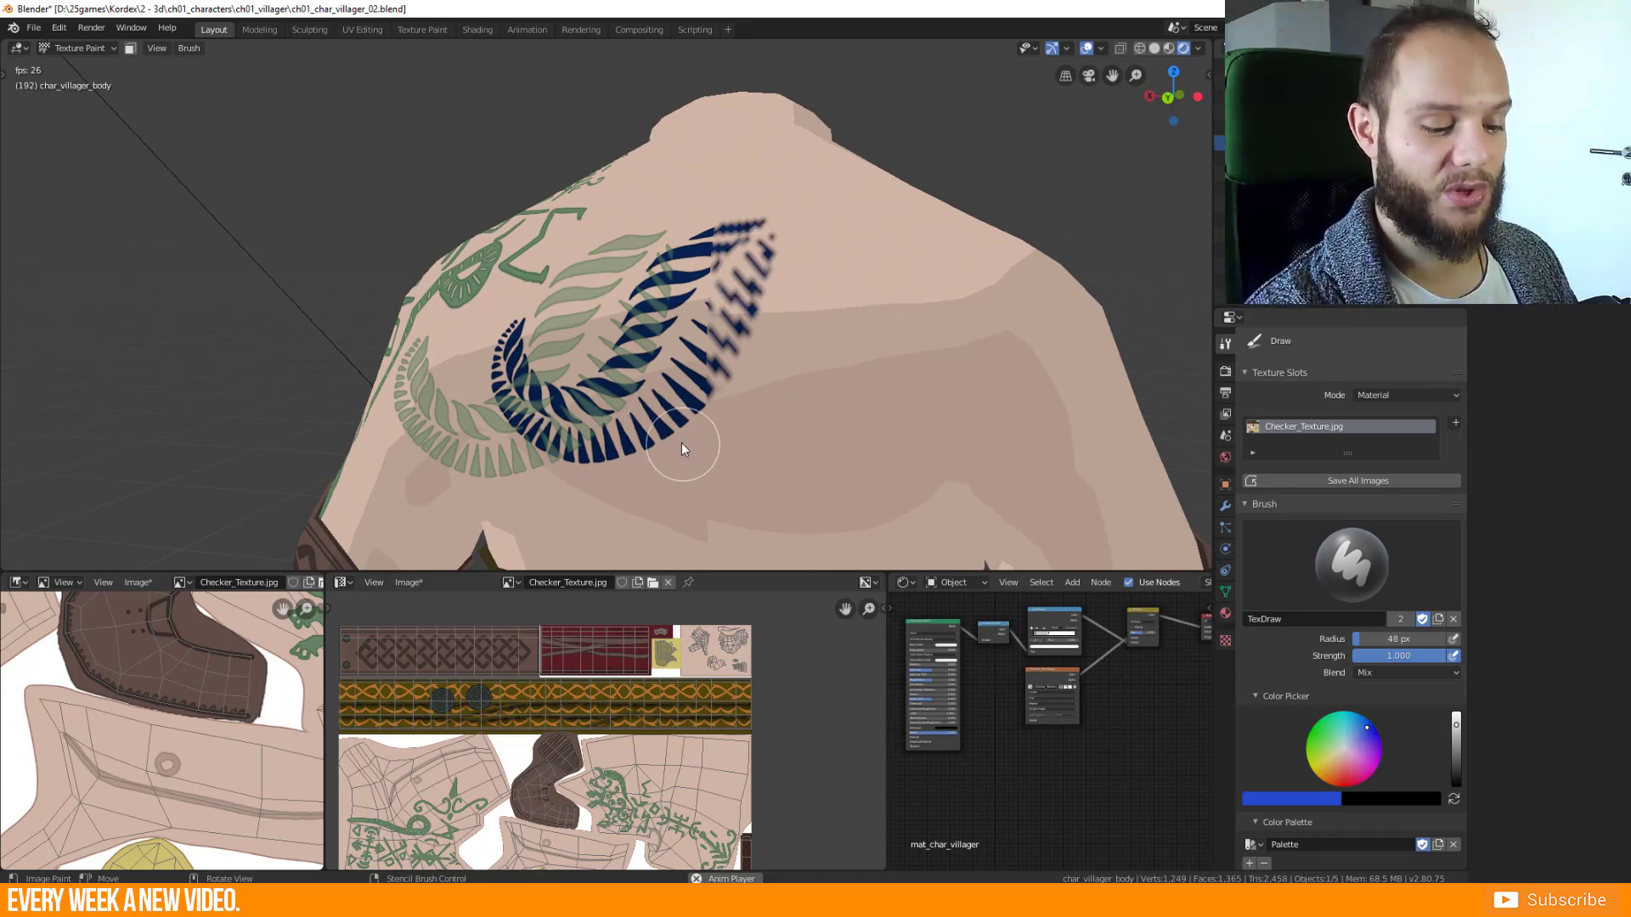
middle_click_drag(699, 736, 784, 510)
middle_click_drag(654, 733, 669, 682)
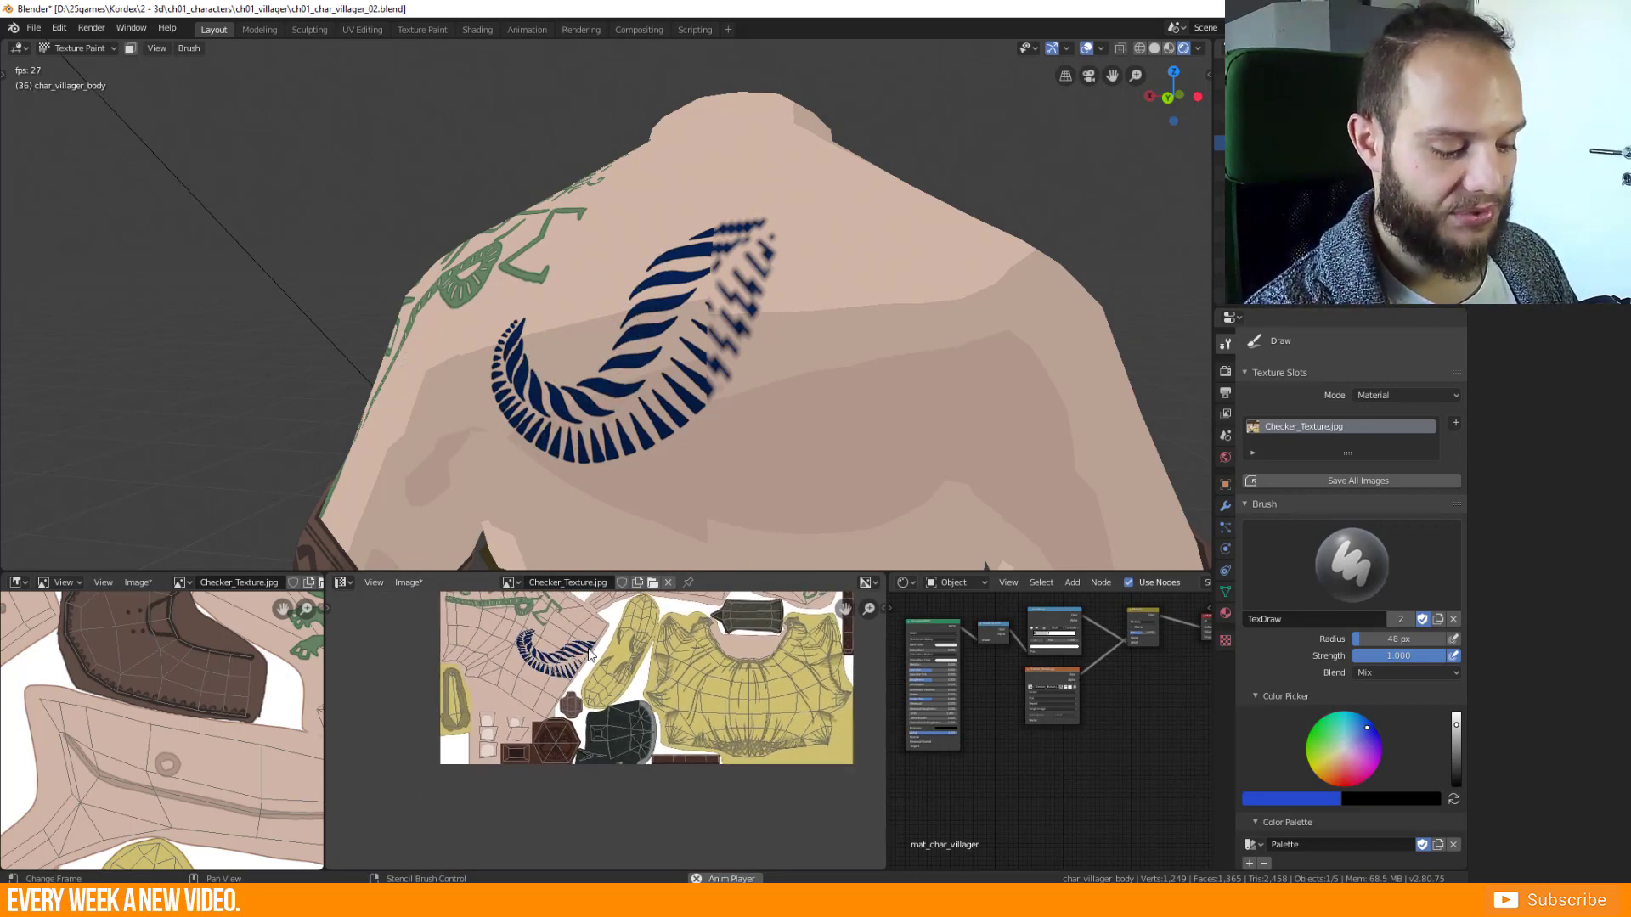
middle_click_drag(673, 633, 717, 598)
middle_click_drag(586, 659, 760, 713)
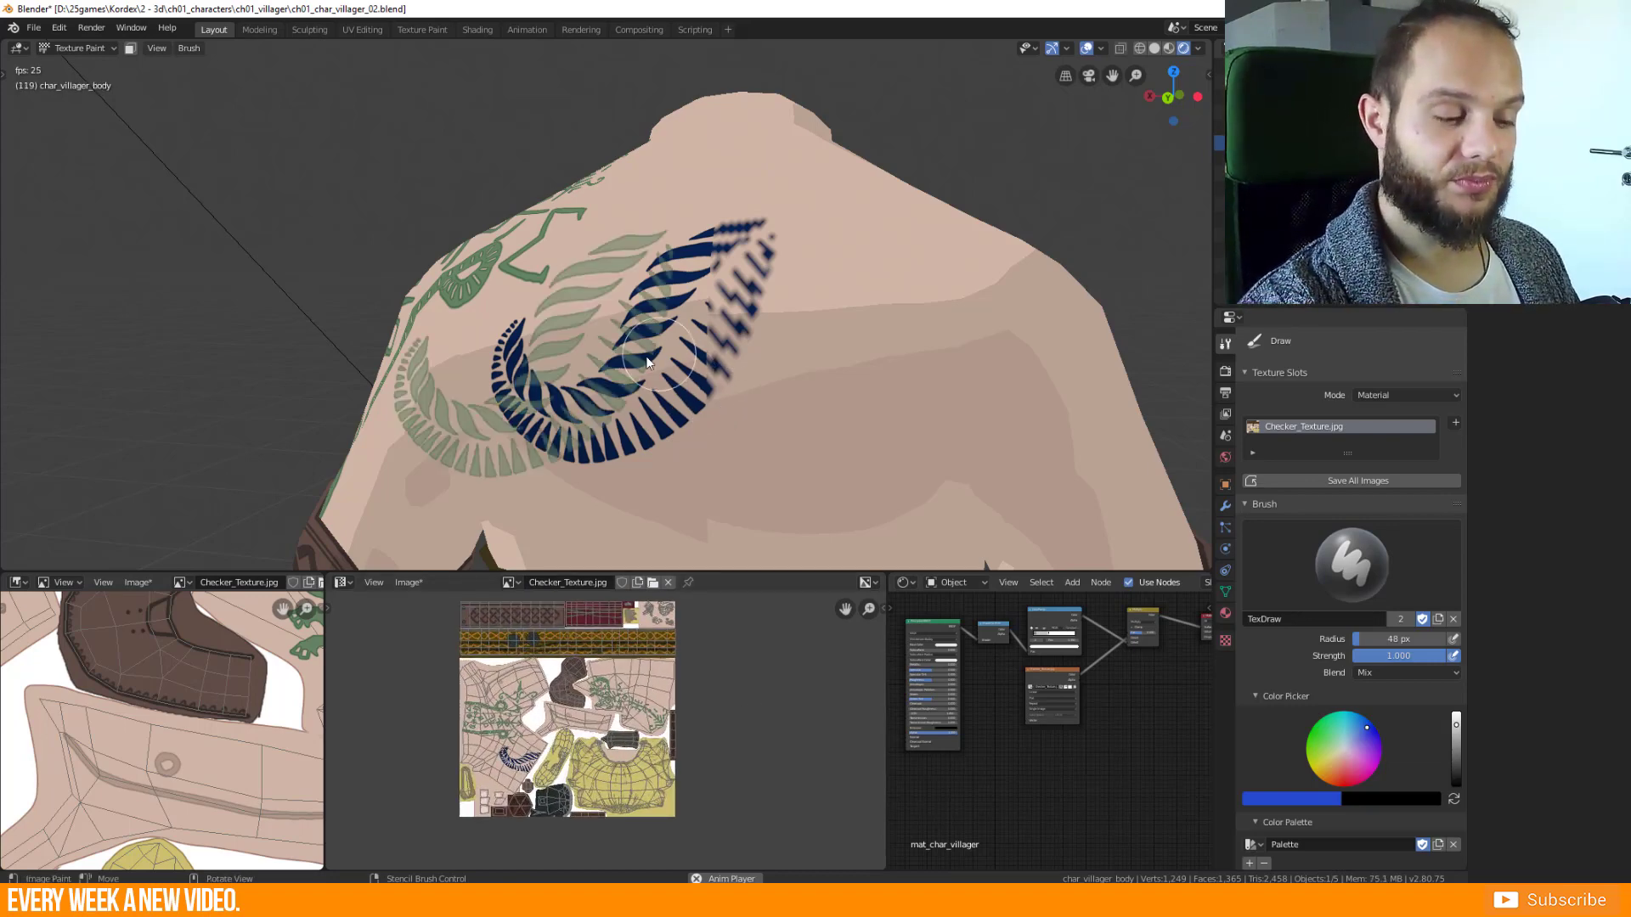
key("ctrl+z")
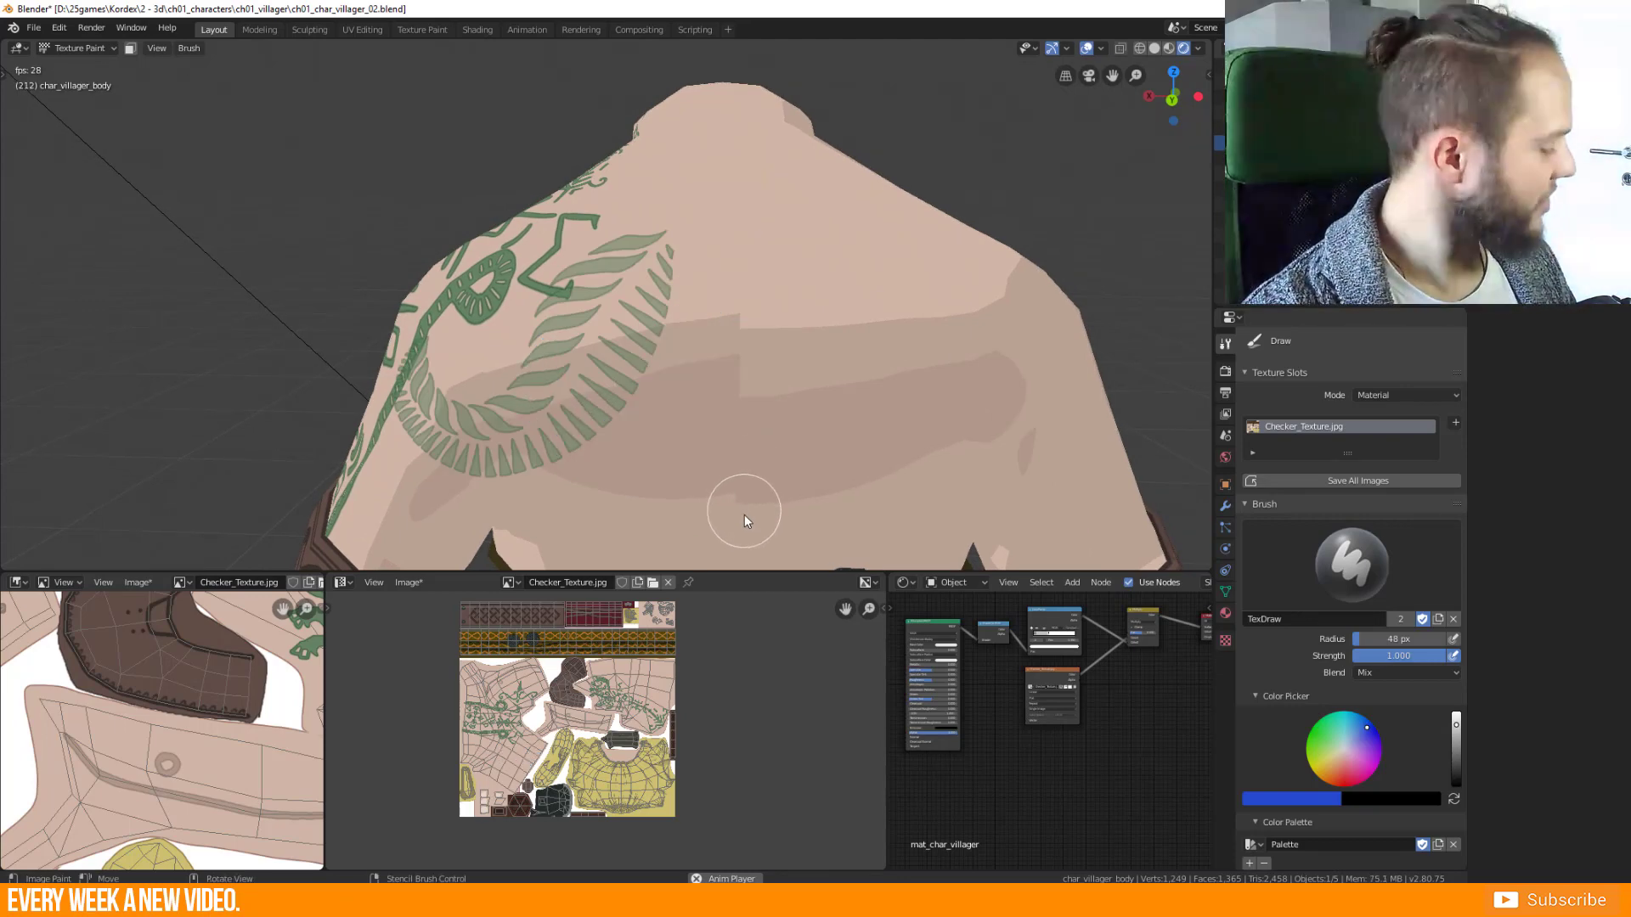
Set the brush color to a near-white tint with hue 1.000, saturation 0.040 and value 1.
left_click(1345, 746)
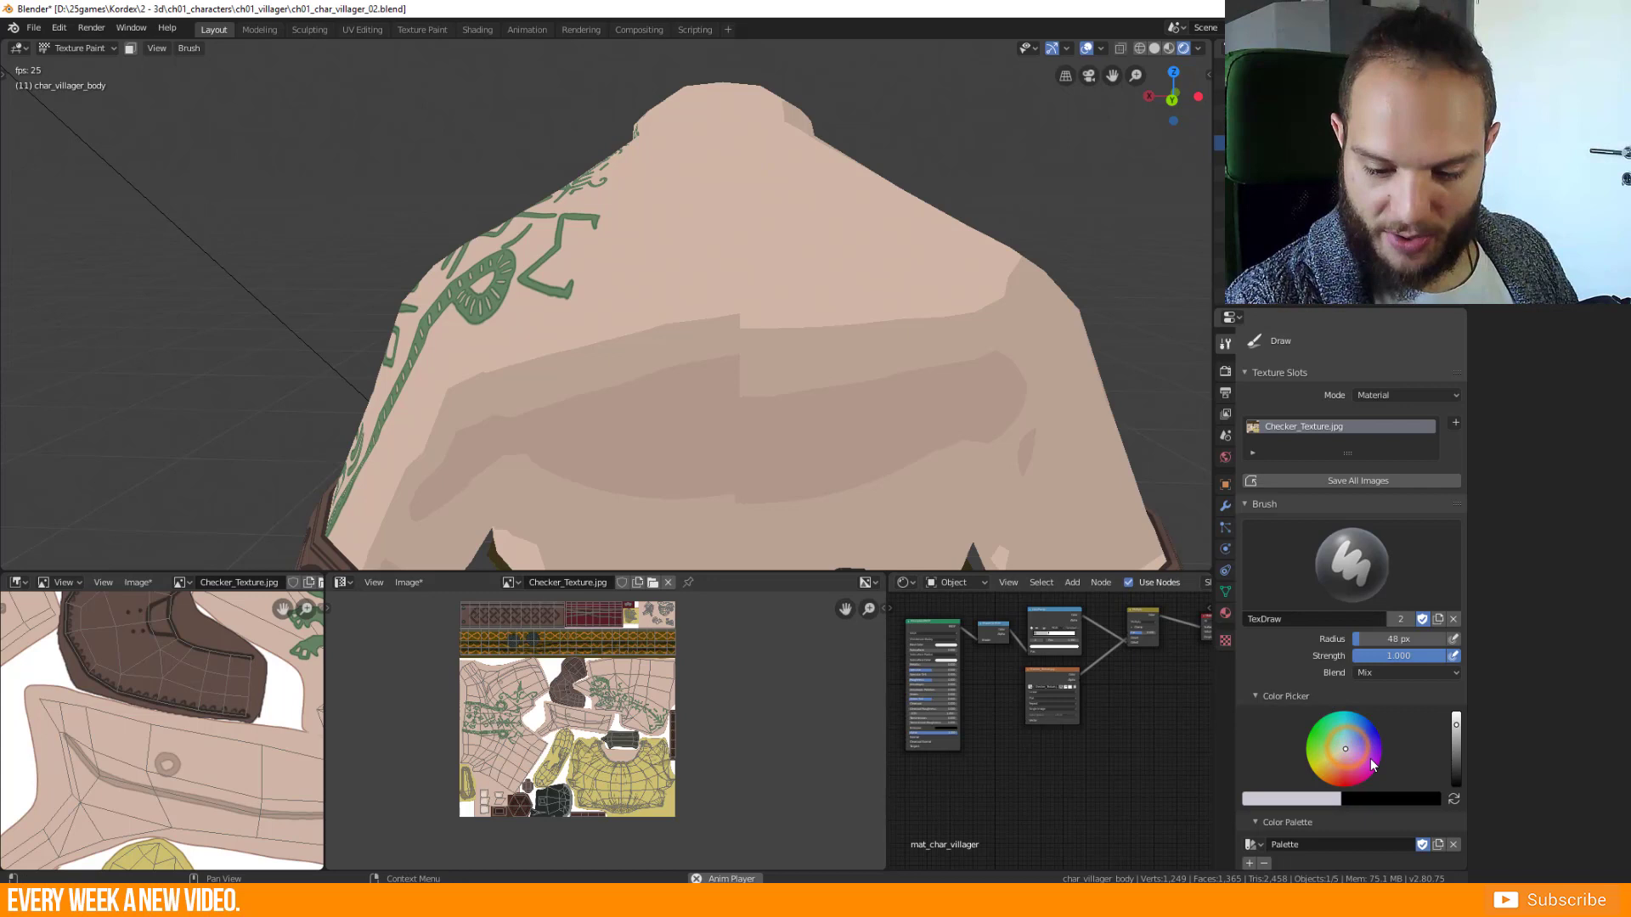
left_click(1318, 797)
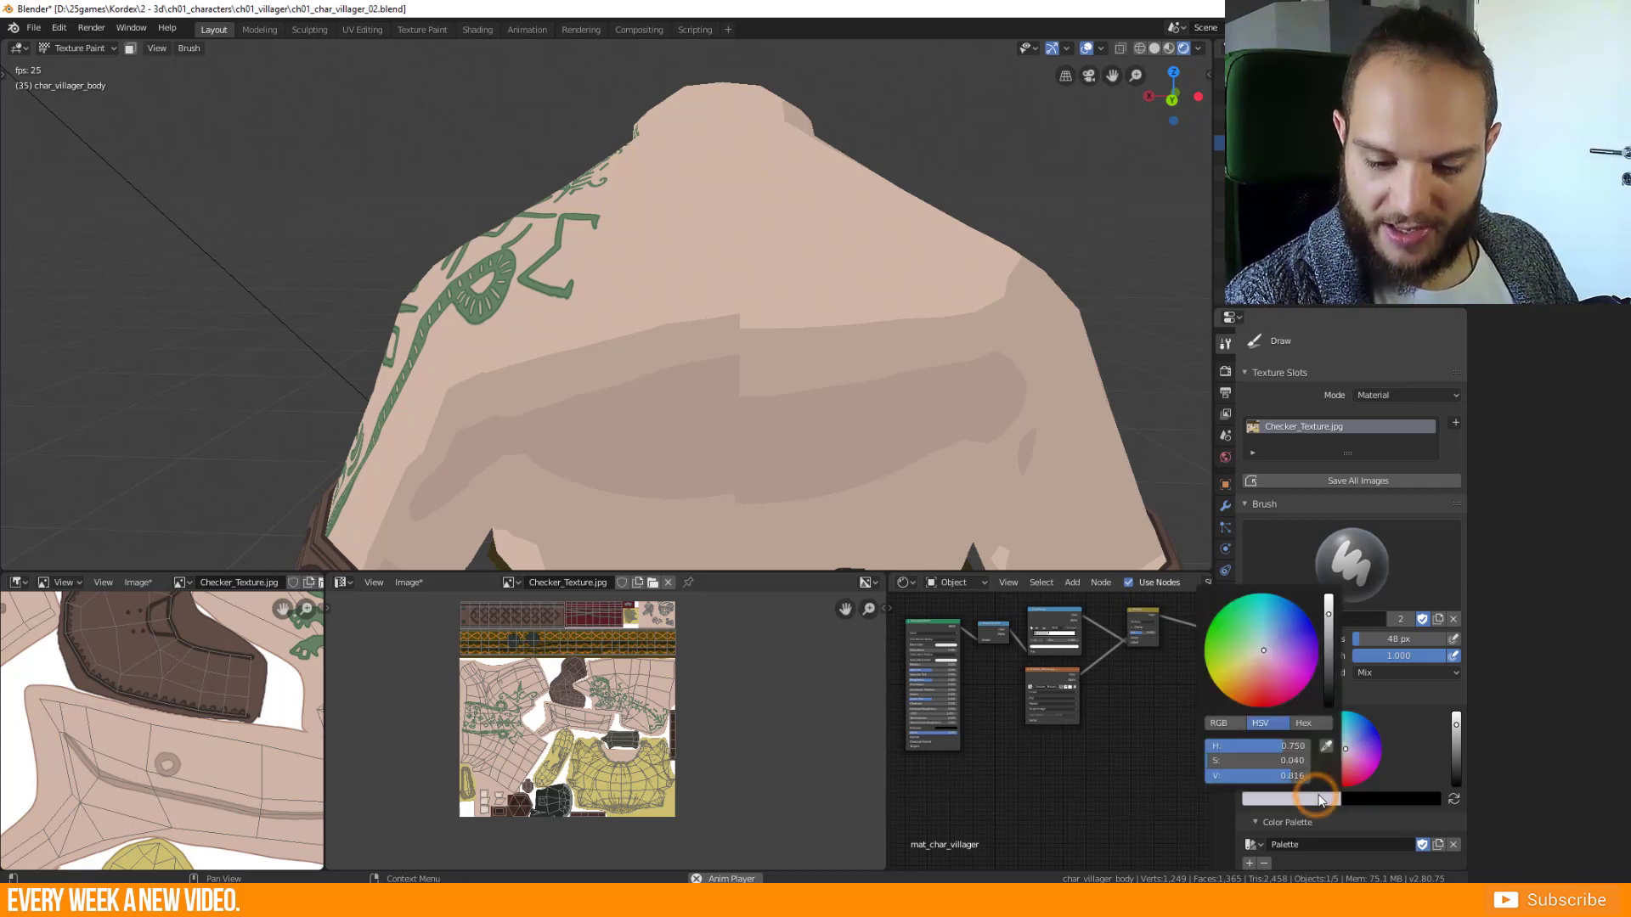
left_click(1294, 753)
type("1")
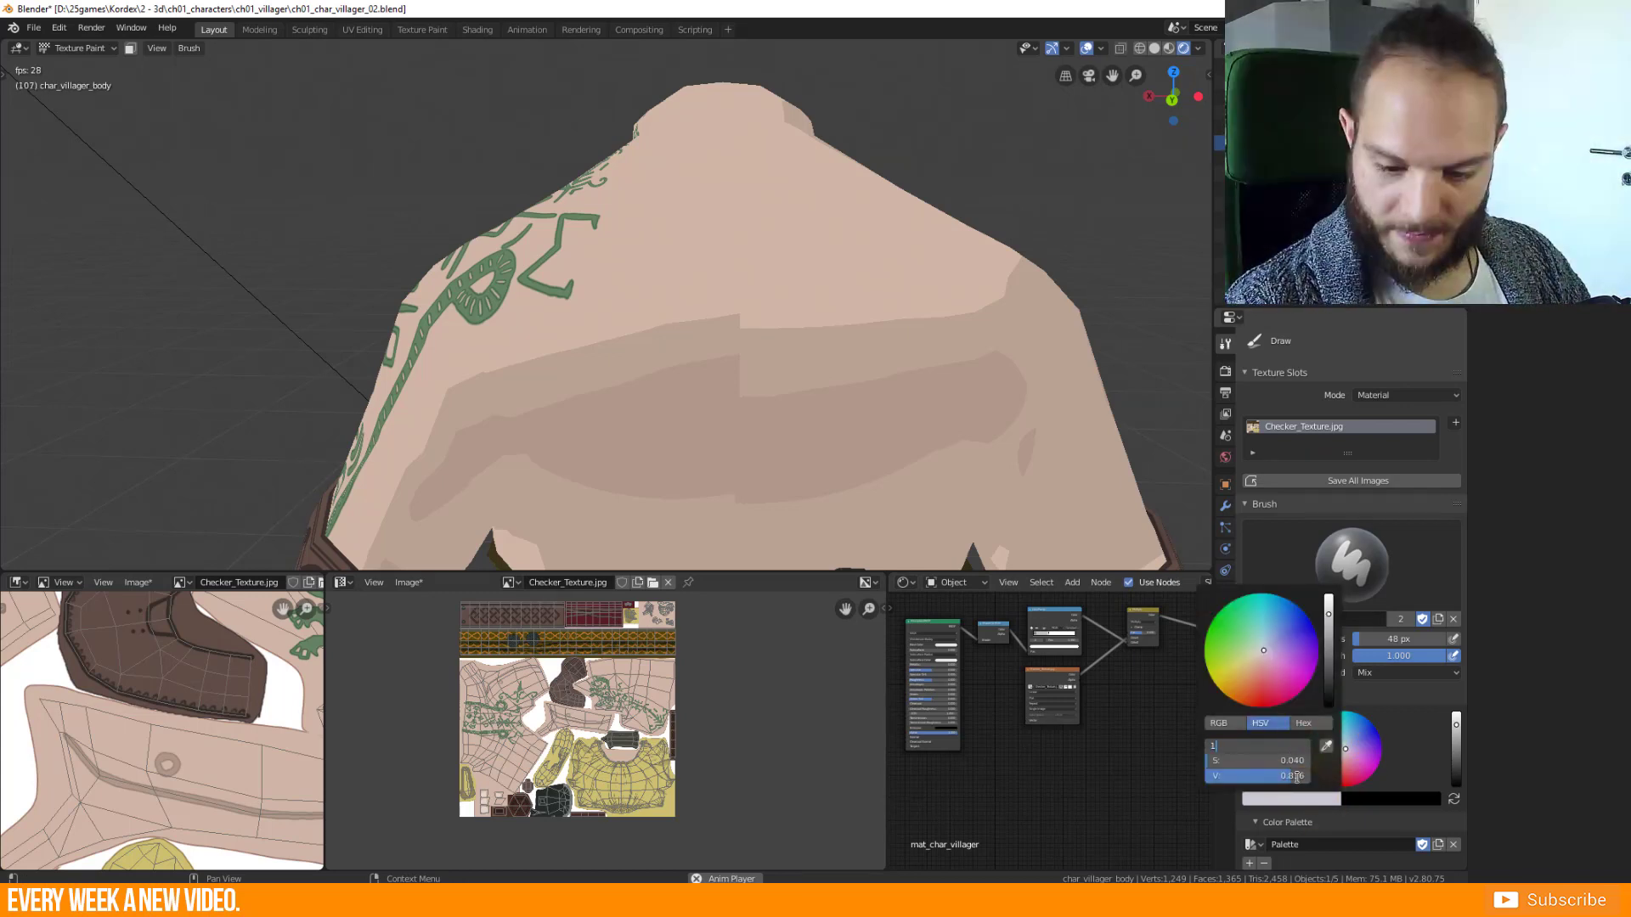
key("Return")
left_click(1297, 776)
left_click_drag(1267, 777, 1198, 776)
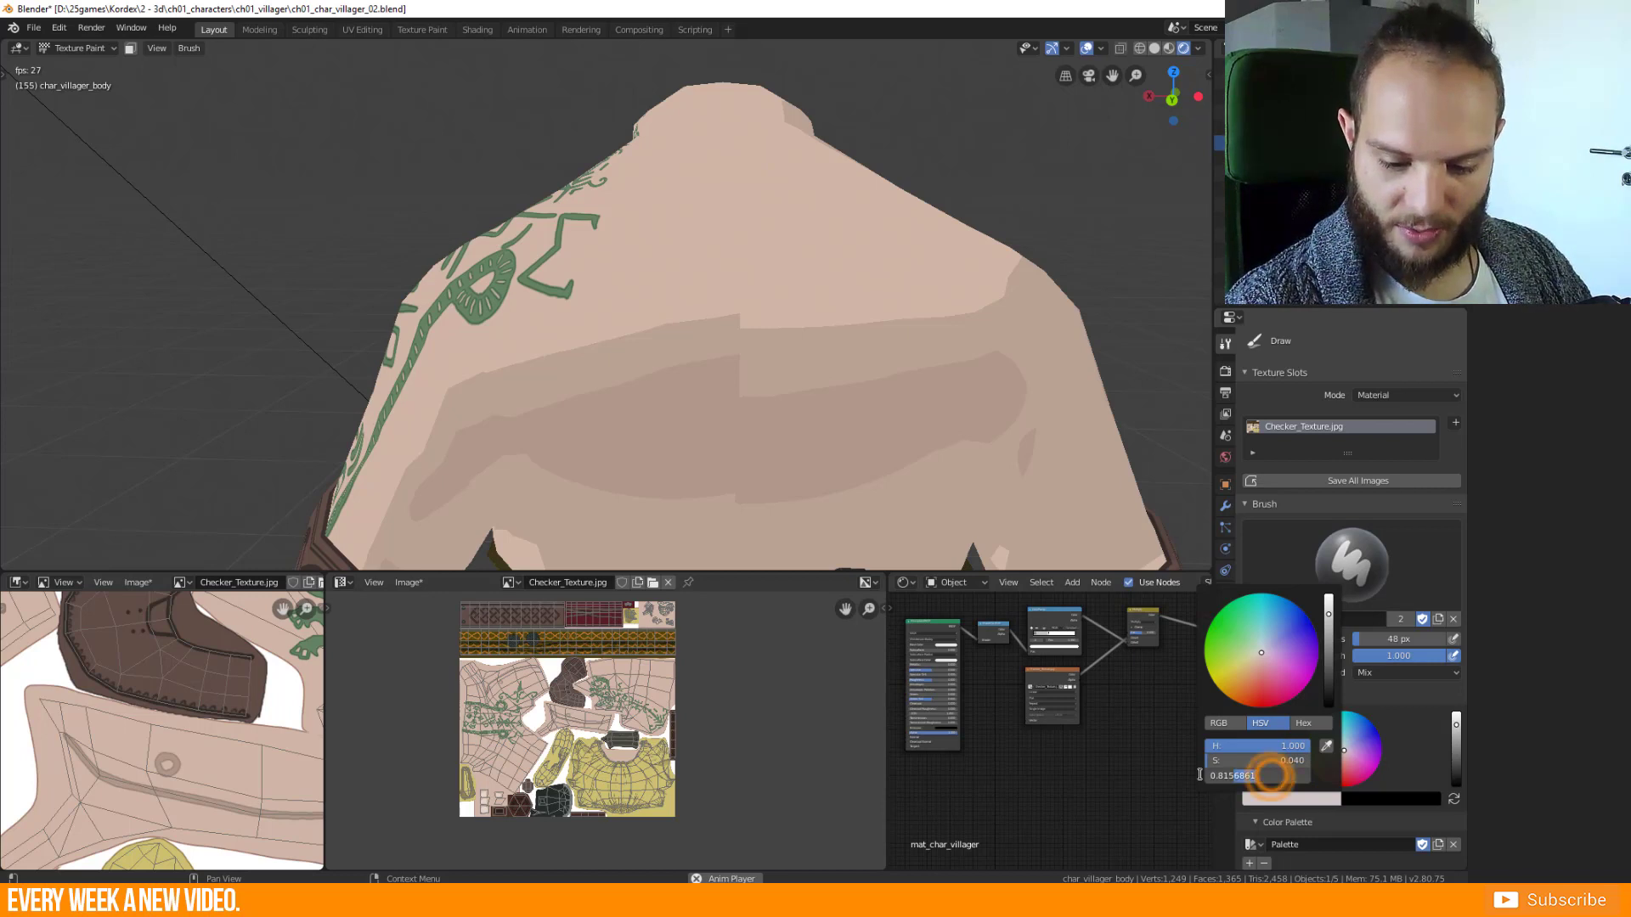
type("1")
key("Return")
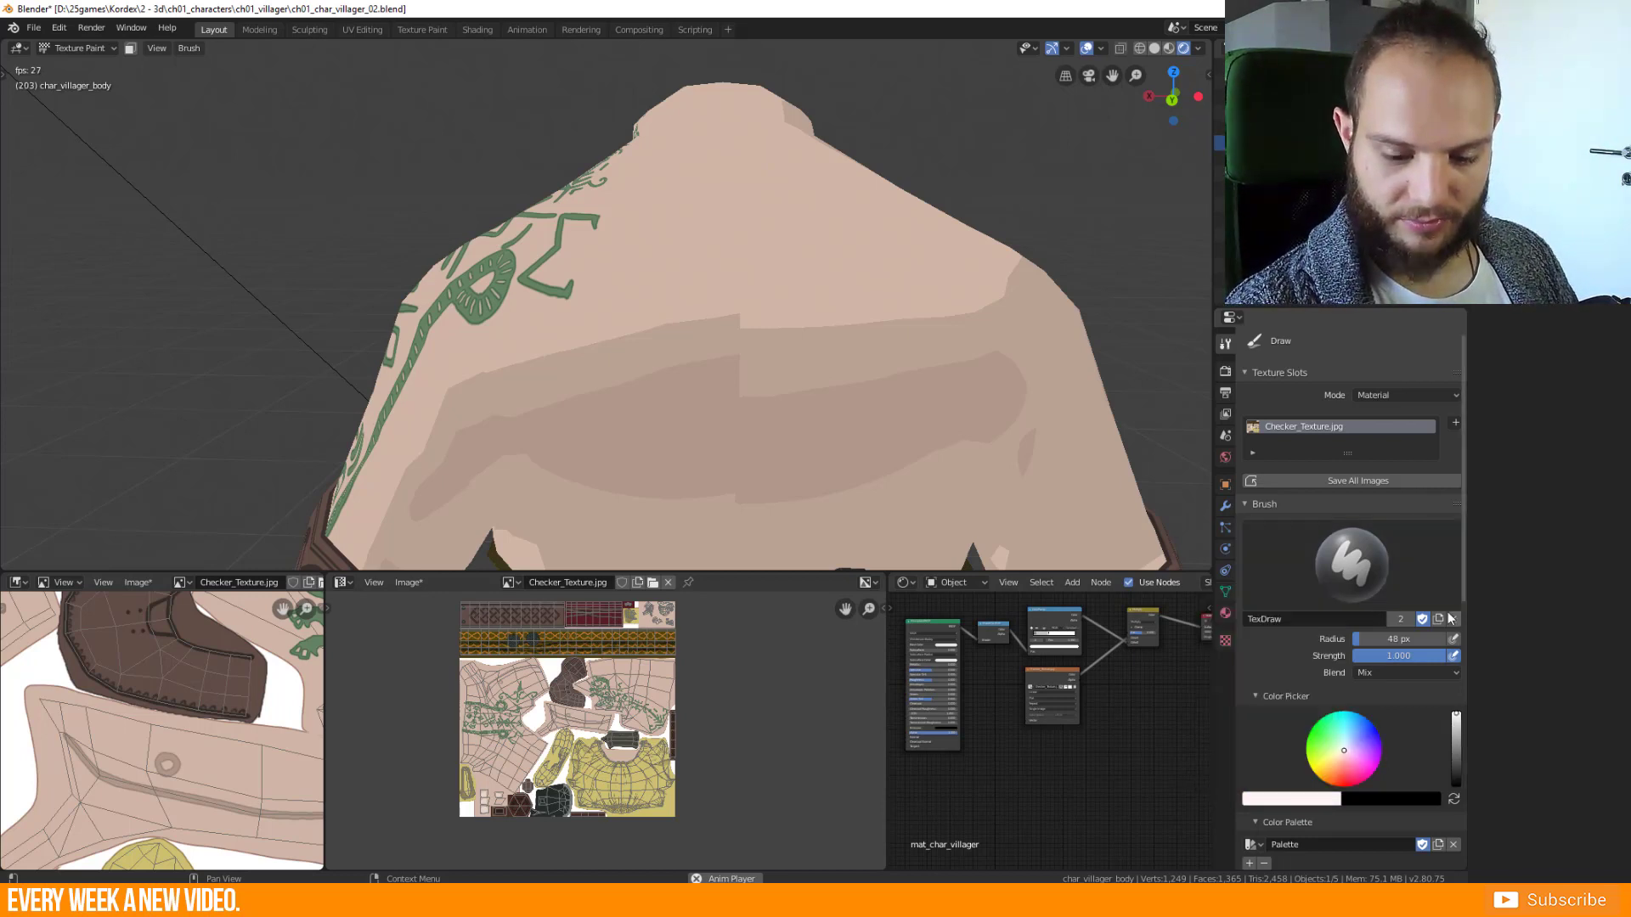
Move the tattoo stencil onto the upper back beside the centre seam and paint the whole fern shape through it in its own green.
middle_click_drag(678, 425, 729, 408, "shift")
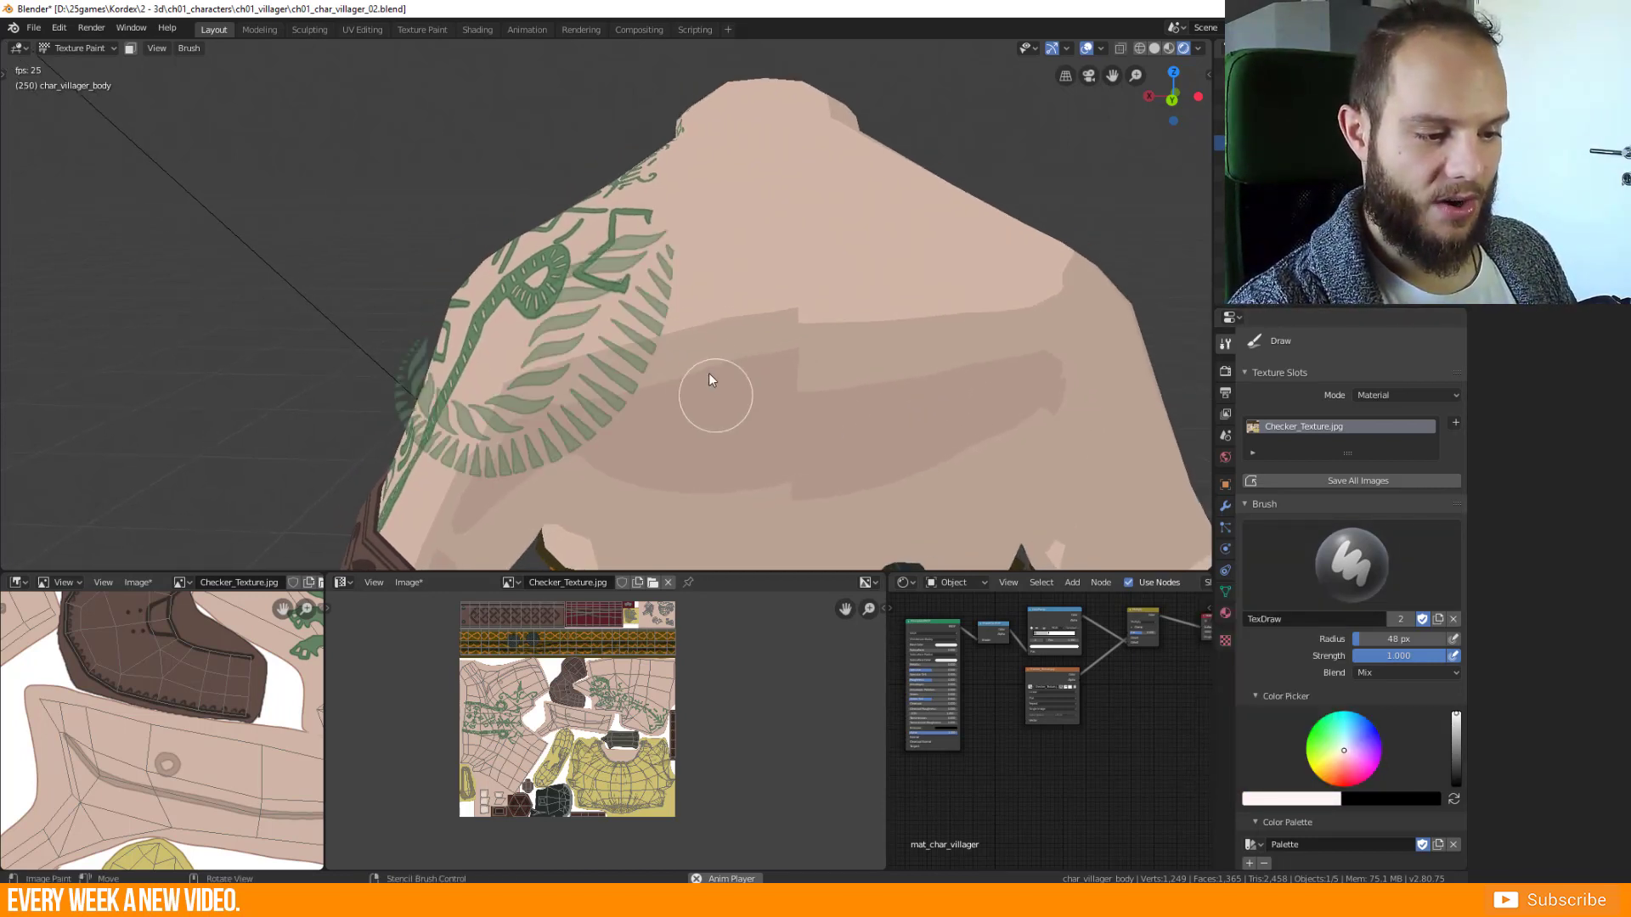
right_click_drag(686, 372, 833, 393)
mouse_move(833, 393)
left_mouse_down()
mouse_move(810, 395)
mouse_move(800, 365)
left_mouse_up()
mouse_move(579, 367)
left_mouse_down()
mouse_move(584, 347)
mouse_move(585, 450)
left_mouse_up()
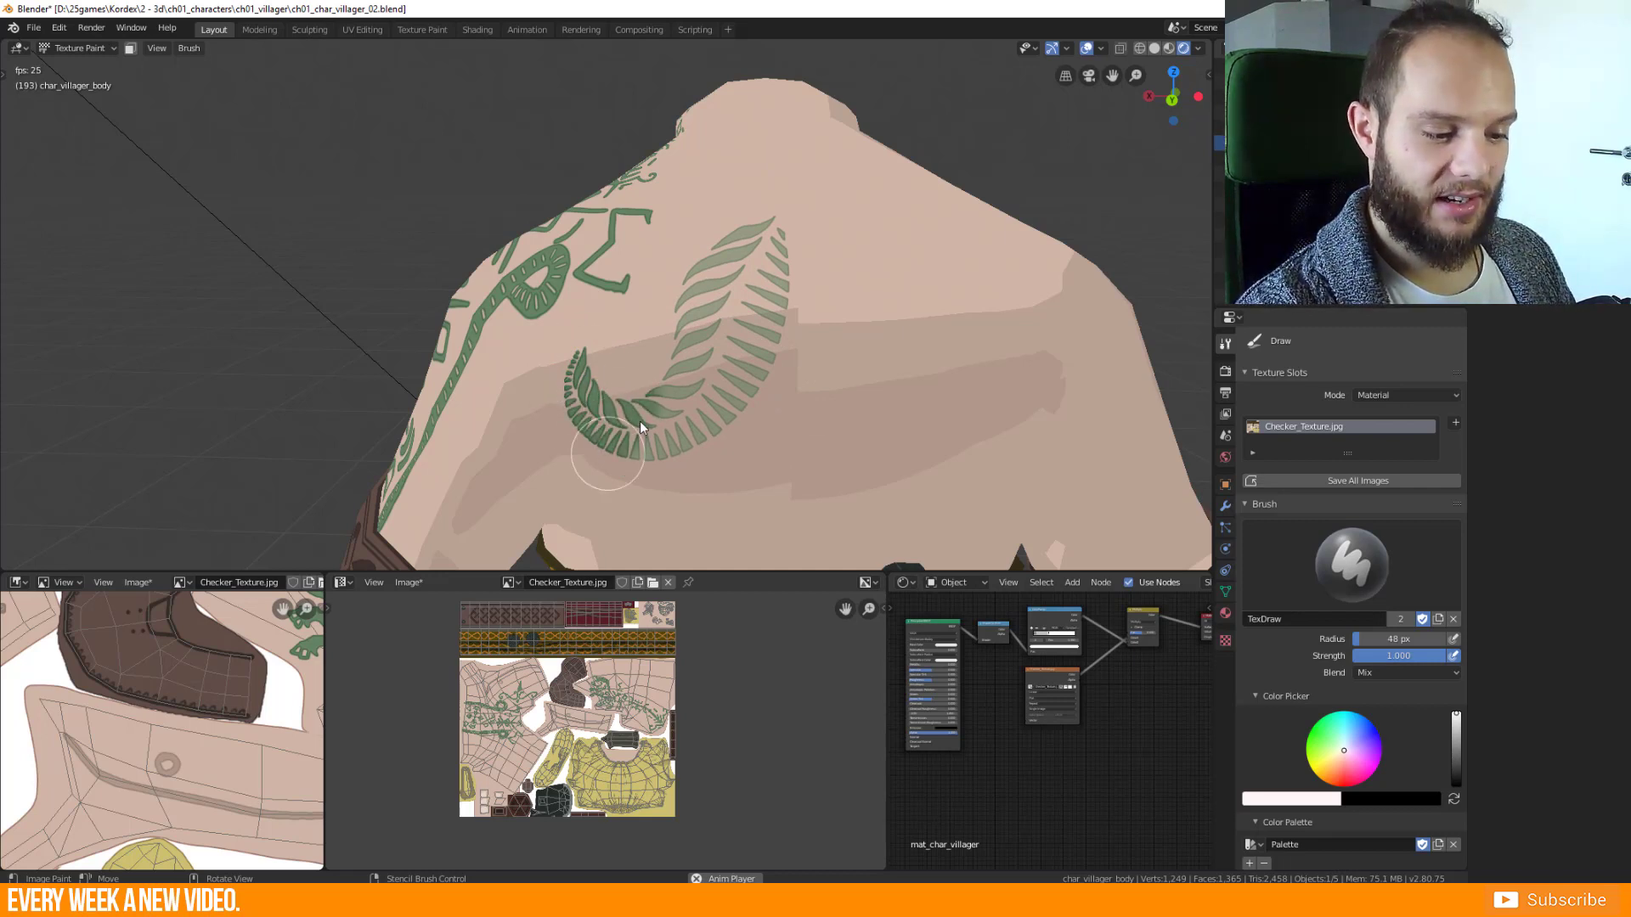
mouse_move(739, 414)
left_mouse_down()
mouse_move(651, 399)
mouse_move(778, 318)
mouse_move(686, 338)
mouse_move(729, 252)
left_mouse_up()
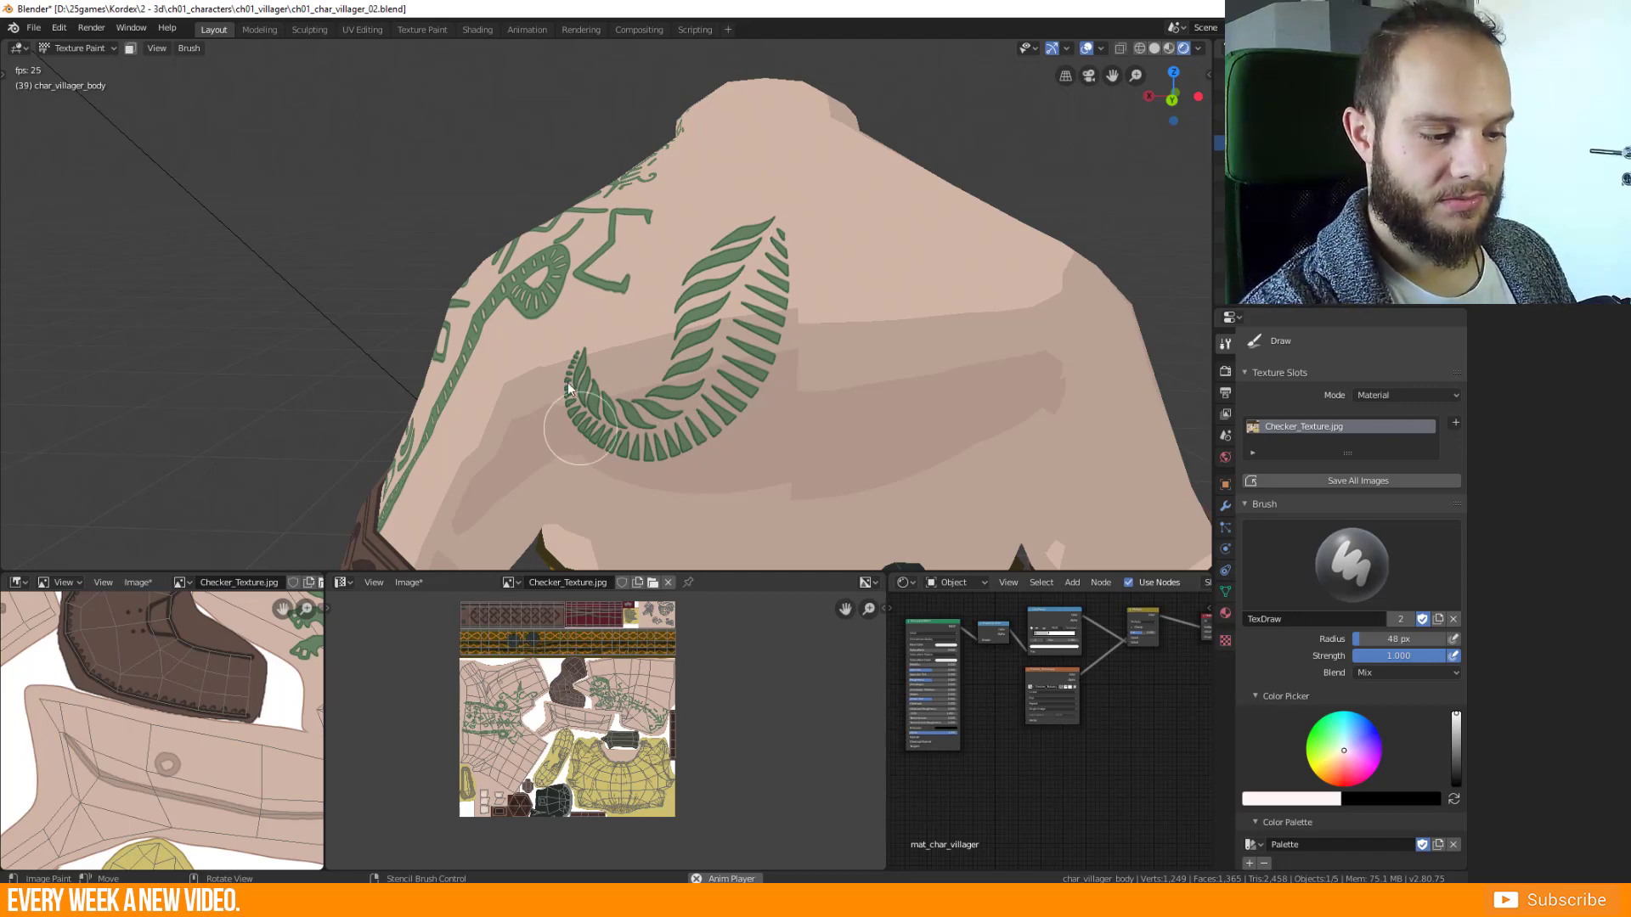
mouse_move(883, 445)
middle_mouse_down()
mouse_move(1002, 464)
mouse_move(792, 458)
mouse_move(773, 482)
mouse_move(899, 453)
mouse_move(968, 379)
mouse_move(955, 465)
mouse_move(863, 466)
mouse_move(902, 492)
mouse_move(911, 473)
middle_mouse_up()
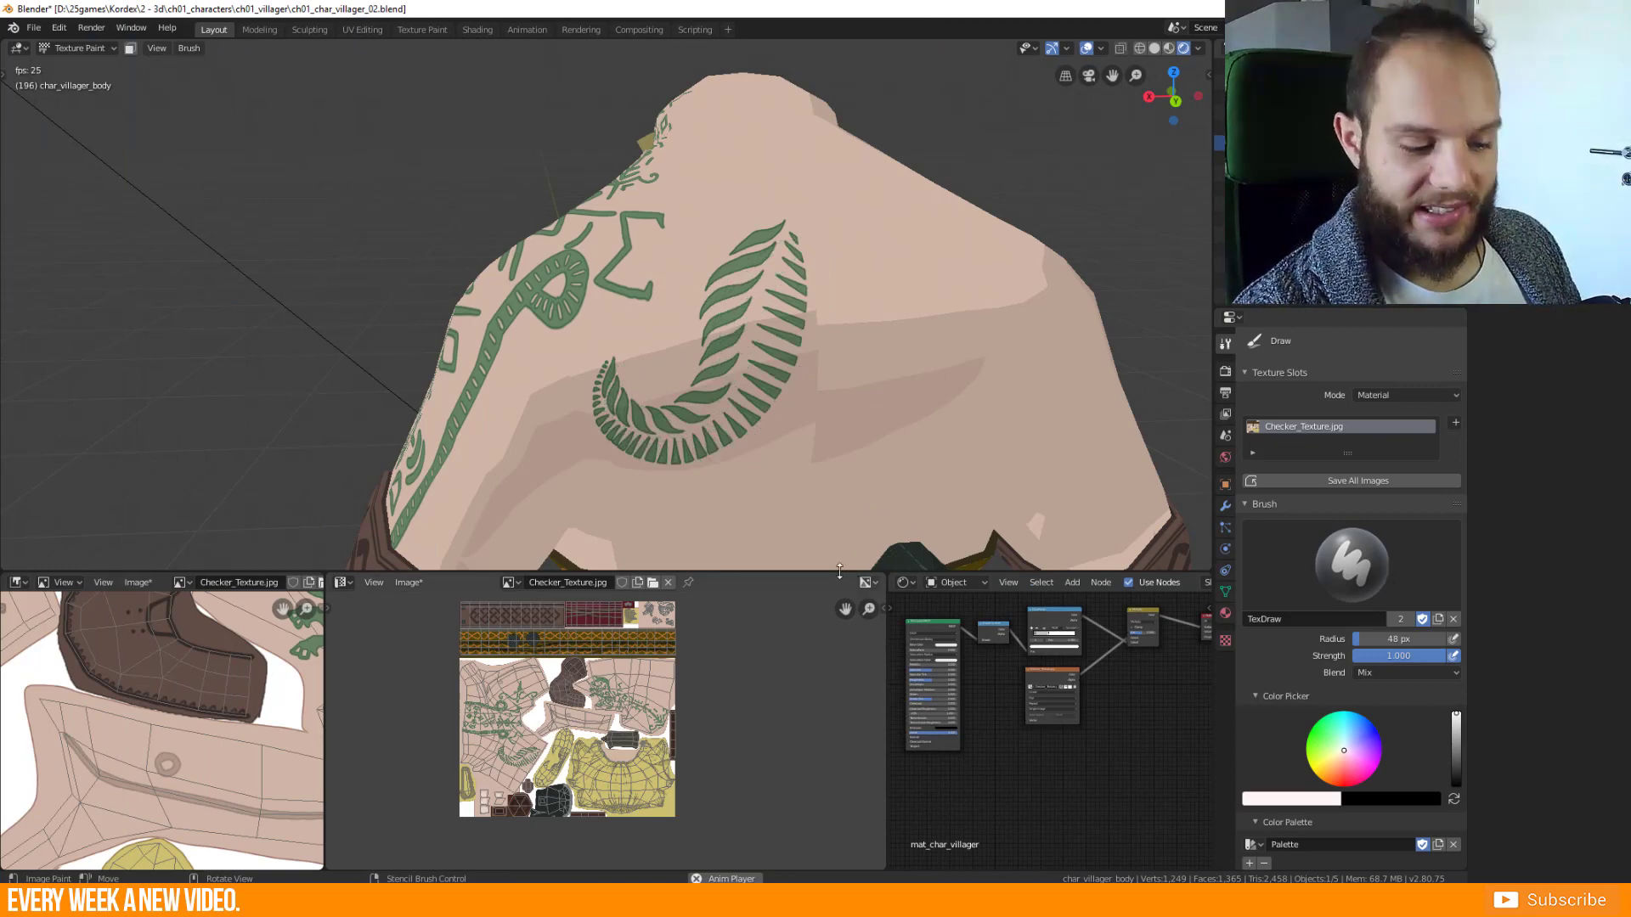
Enlarge the Image Editor showing Checker_Texture.jpg in height and width, shrinking the 3D viewport and the neighbouring editors.
left_click_drag(783, 573, 783, 379)
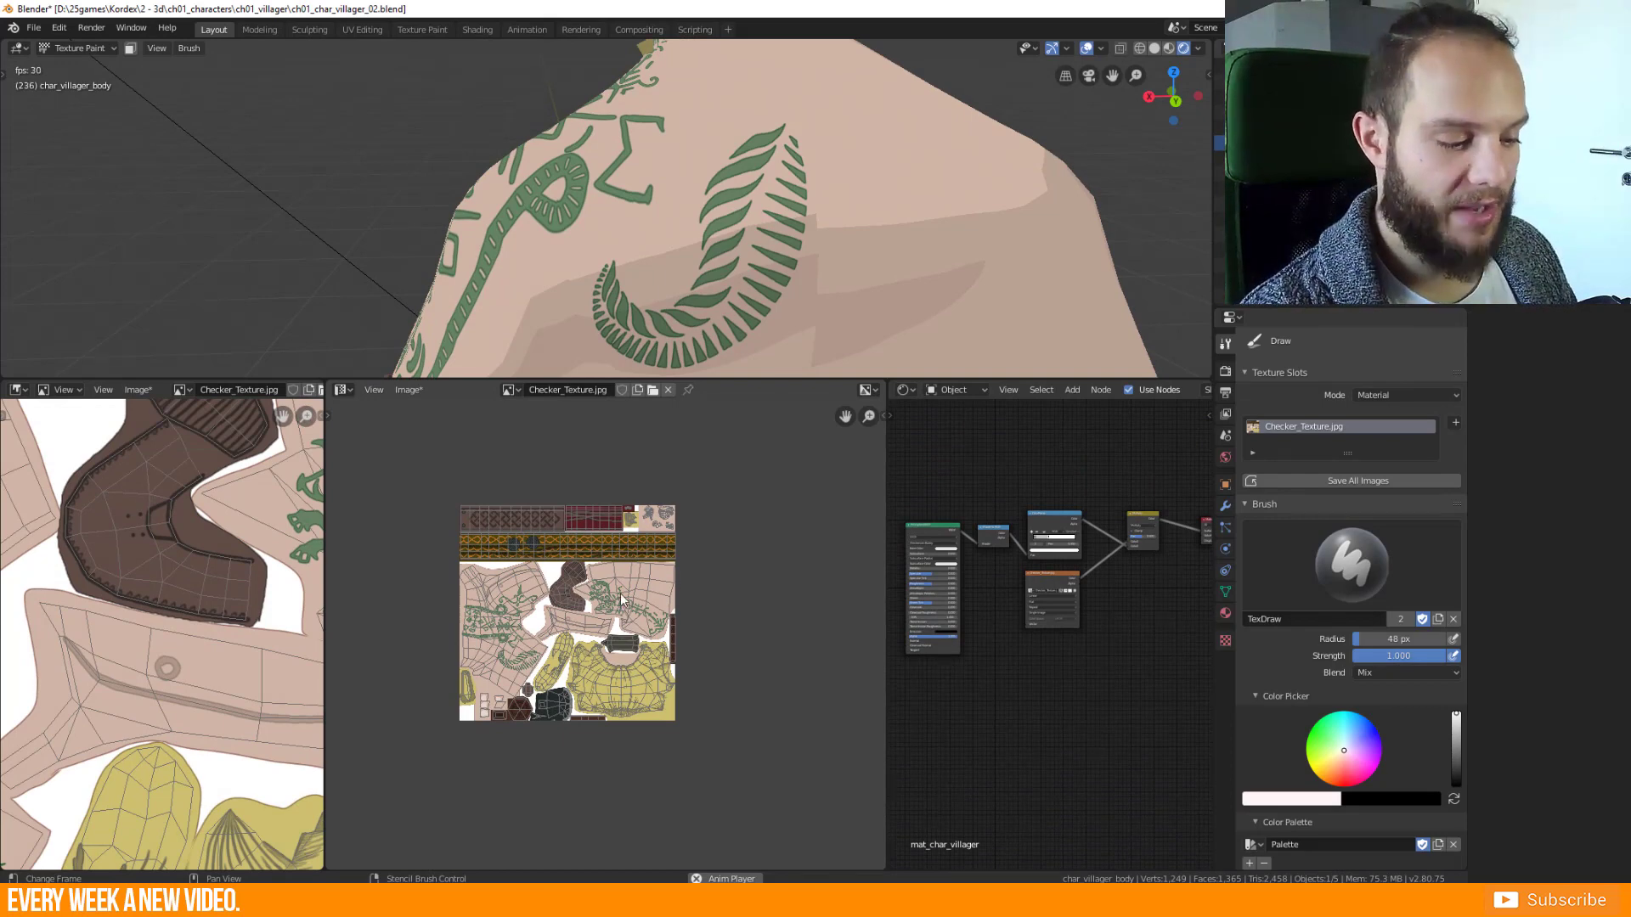
scroll(628, 602, "up", 3)
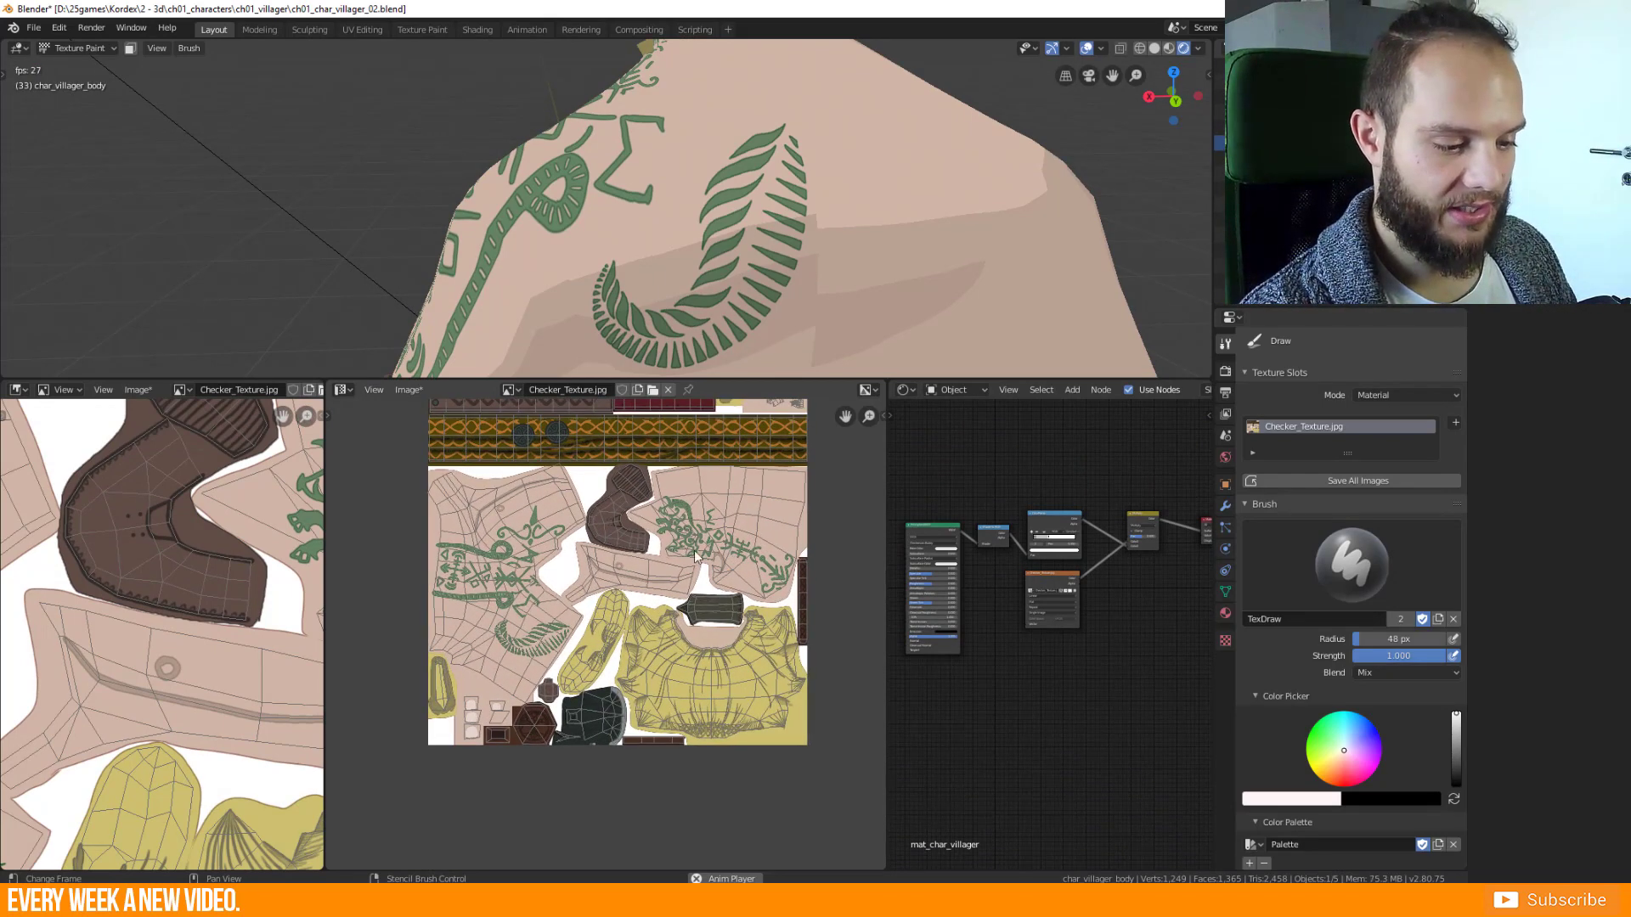
middle_click_drag(663, 639, 670, 628)
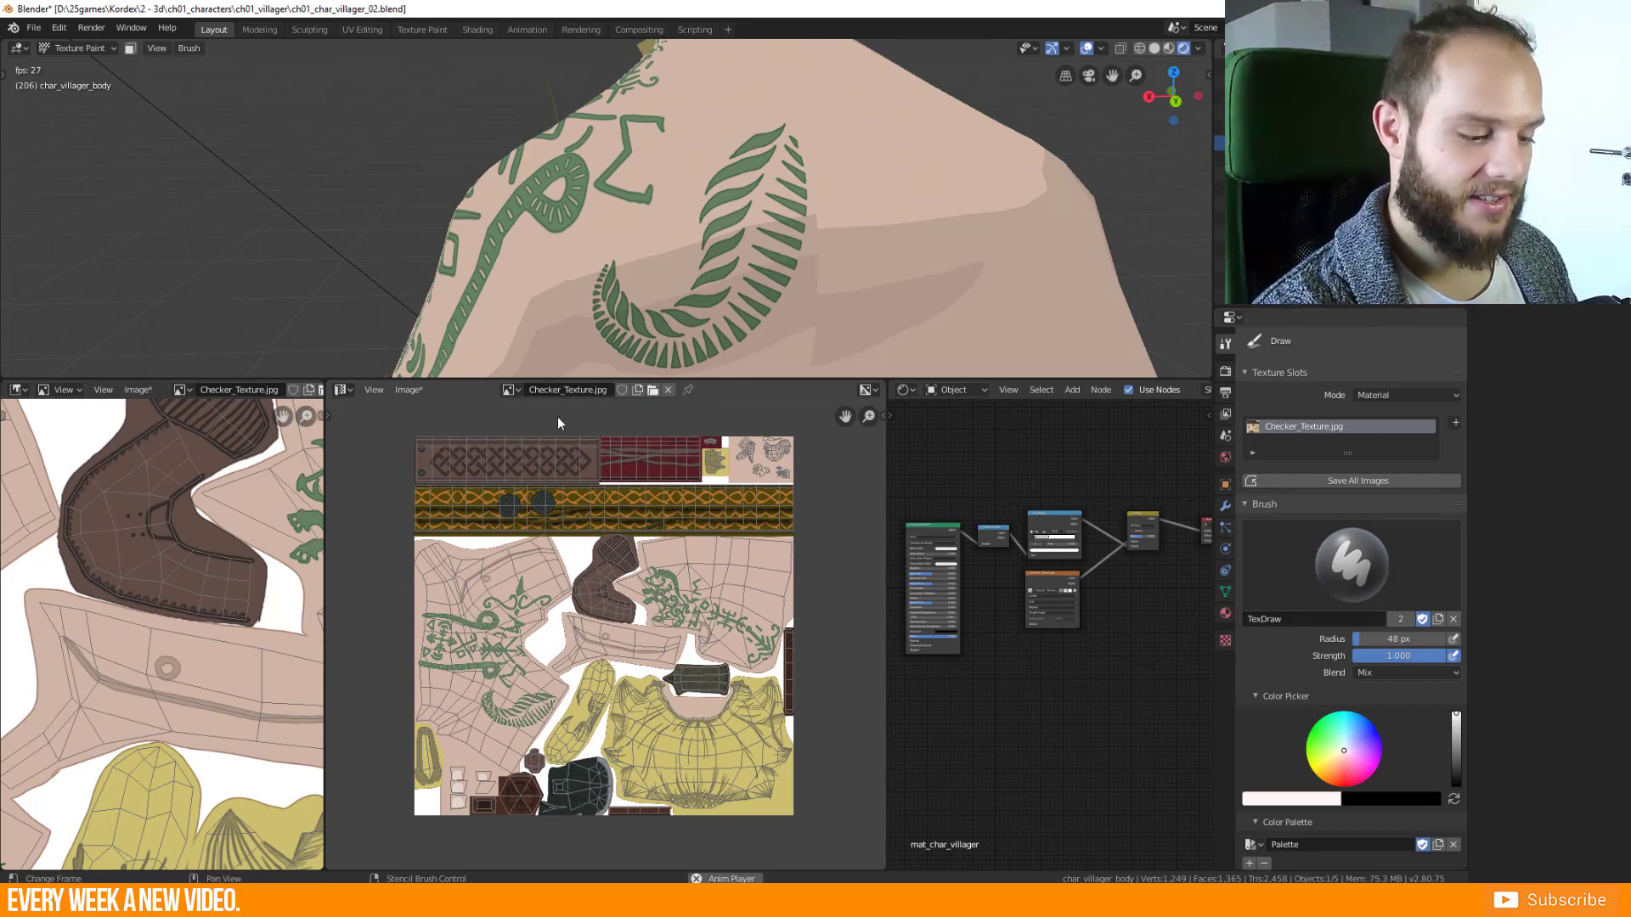
left_click(343, 391)
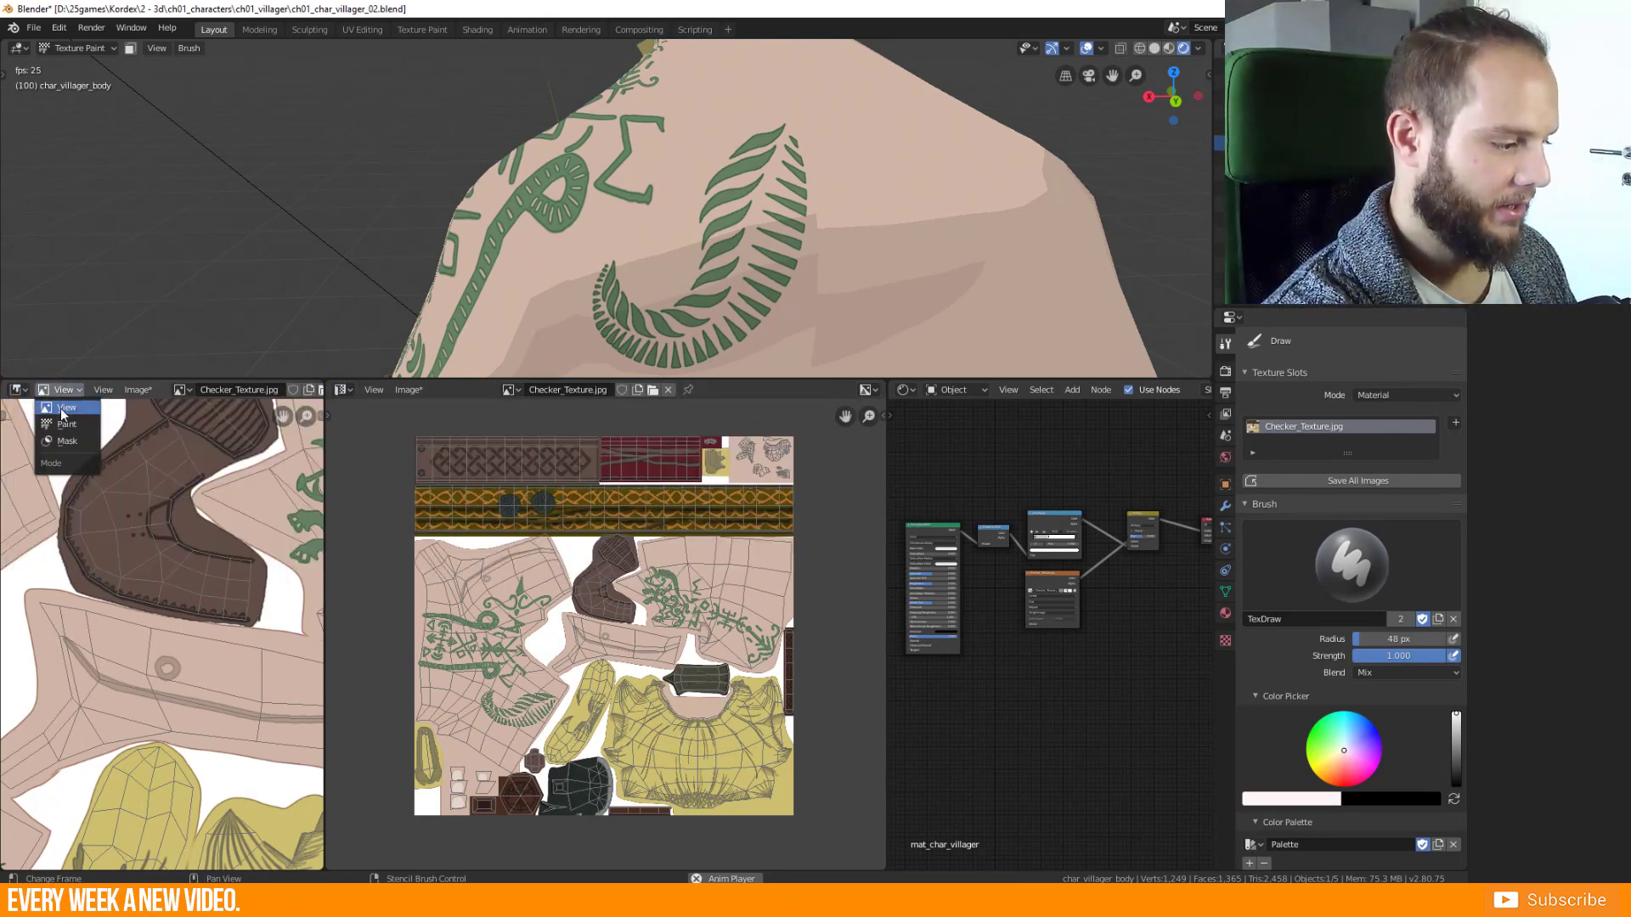
left_click(17, 390)
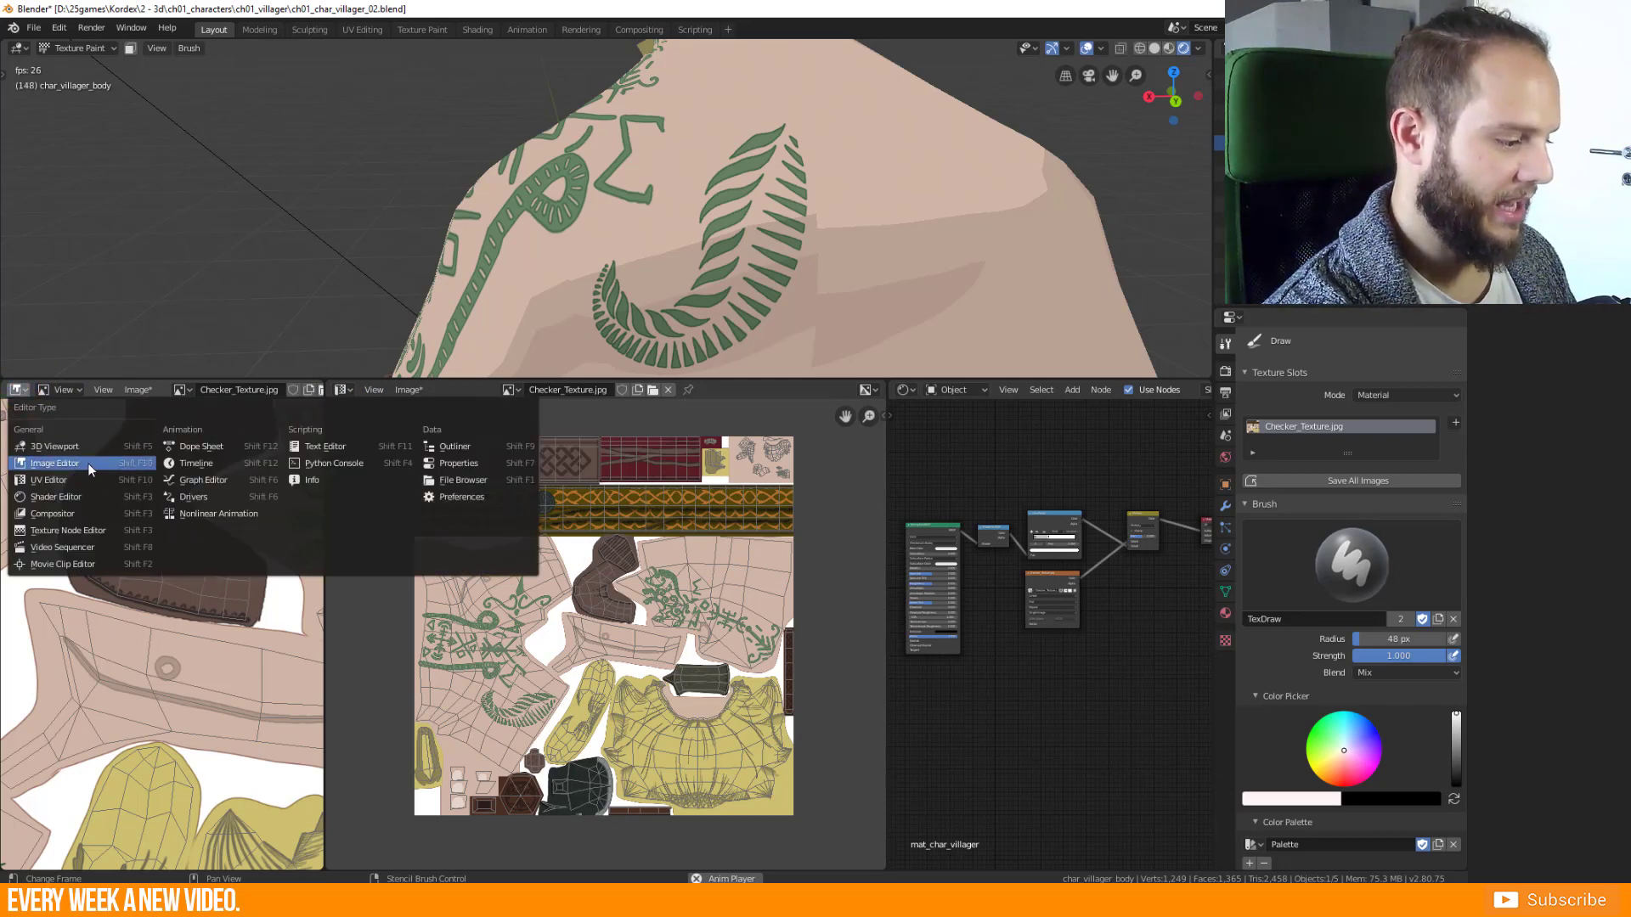
left_click_drag(328, 611, 850, 567)
left_click_drag(888, 491, 1067, 493)
middle_click_drag(414, 564, 613, 588)
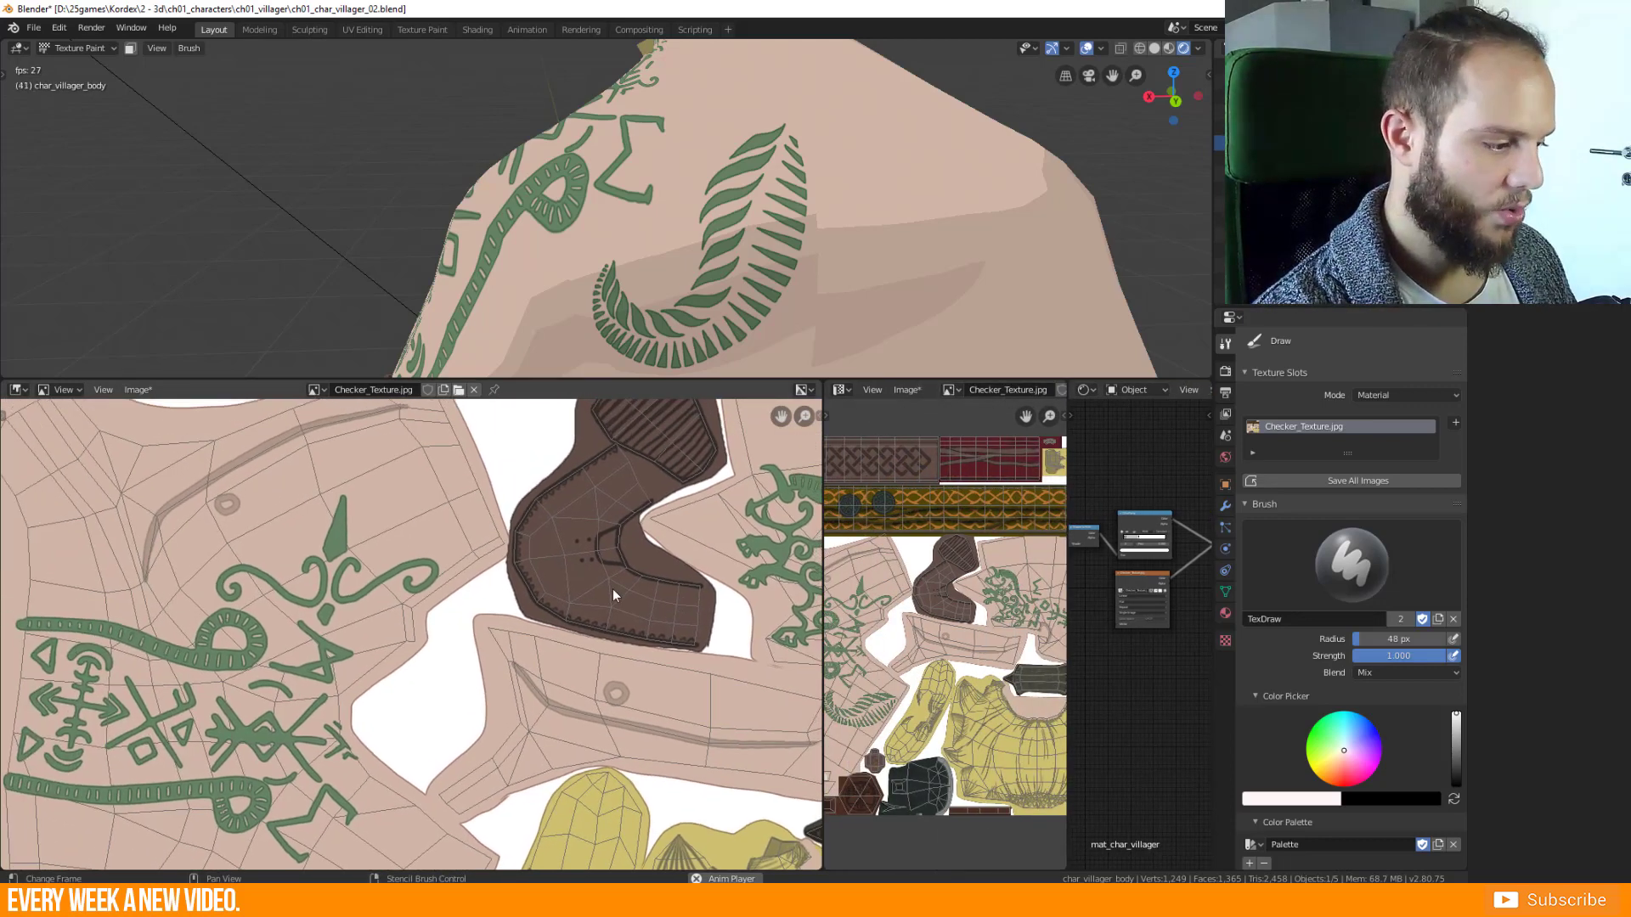
Switch the Image Editor to Paint mode and bring the head's tattooed UV island under the stencil.
left_click(68, 393)
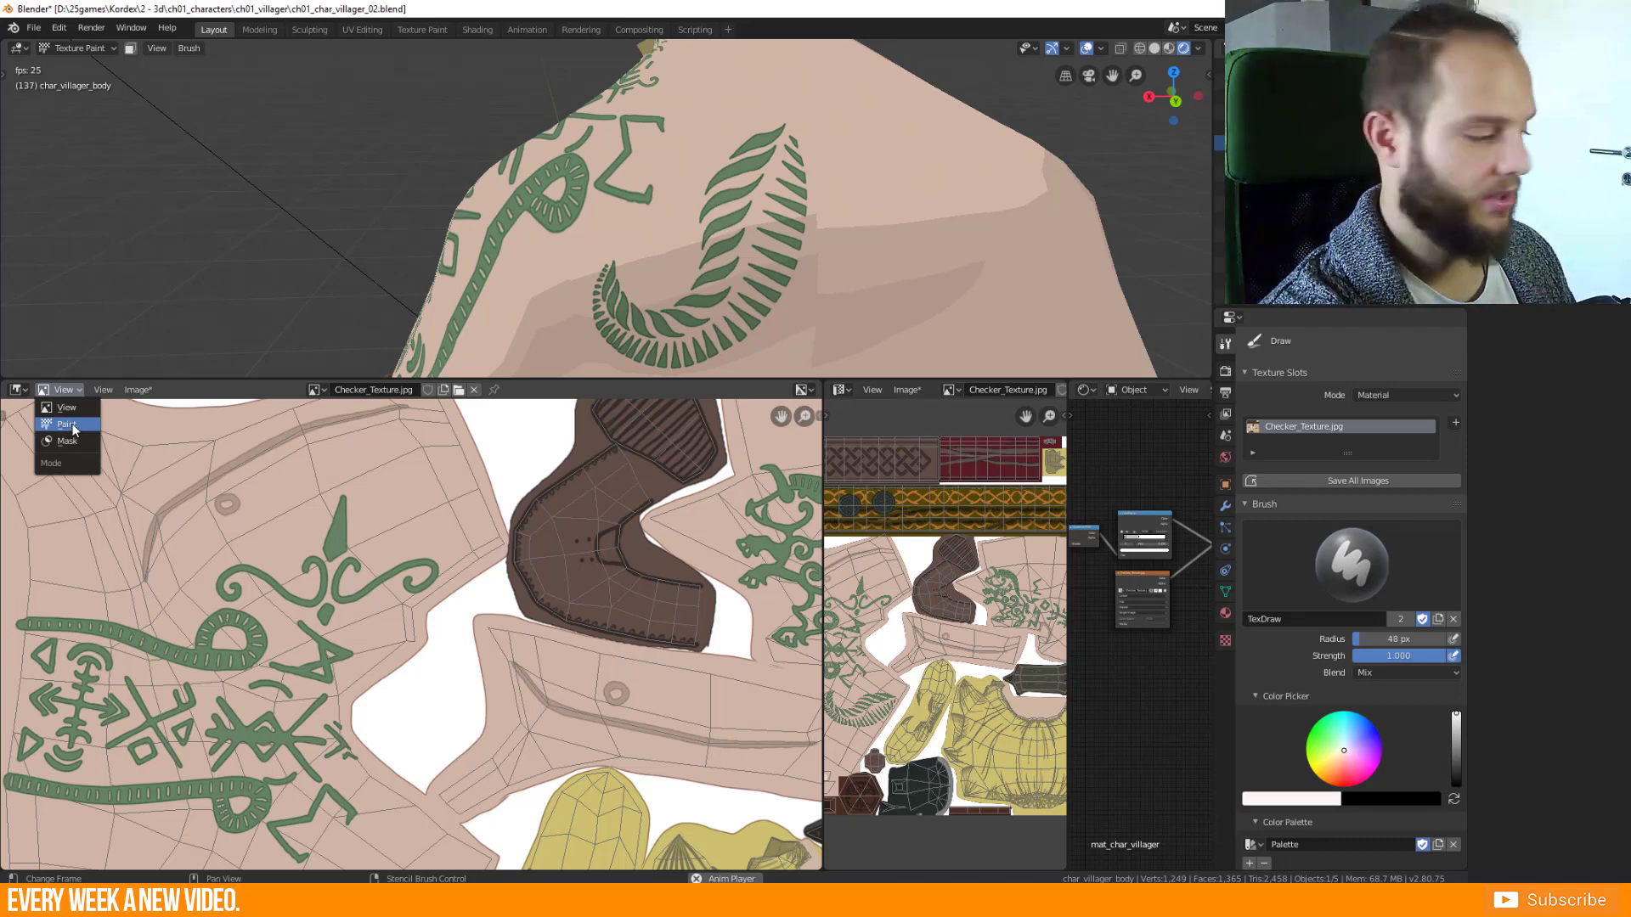
left_click(72, 425)
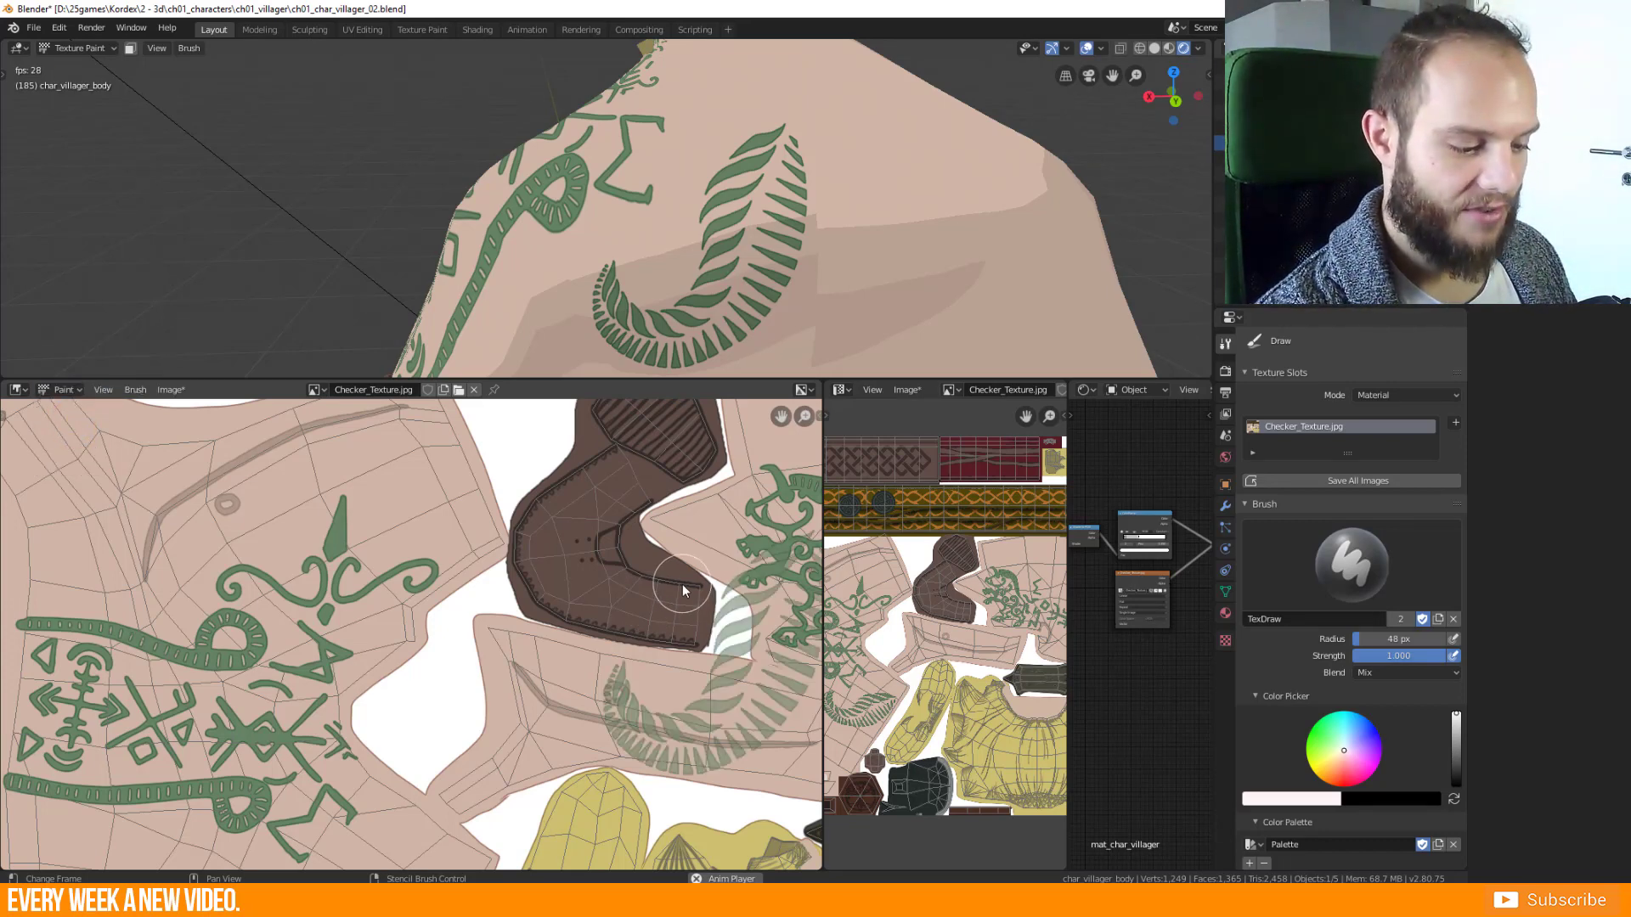
middle_click_drag(682, 595, 458, 576)
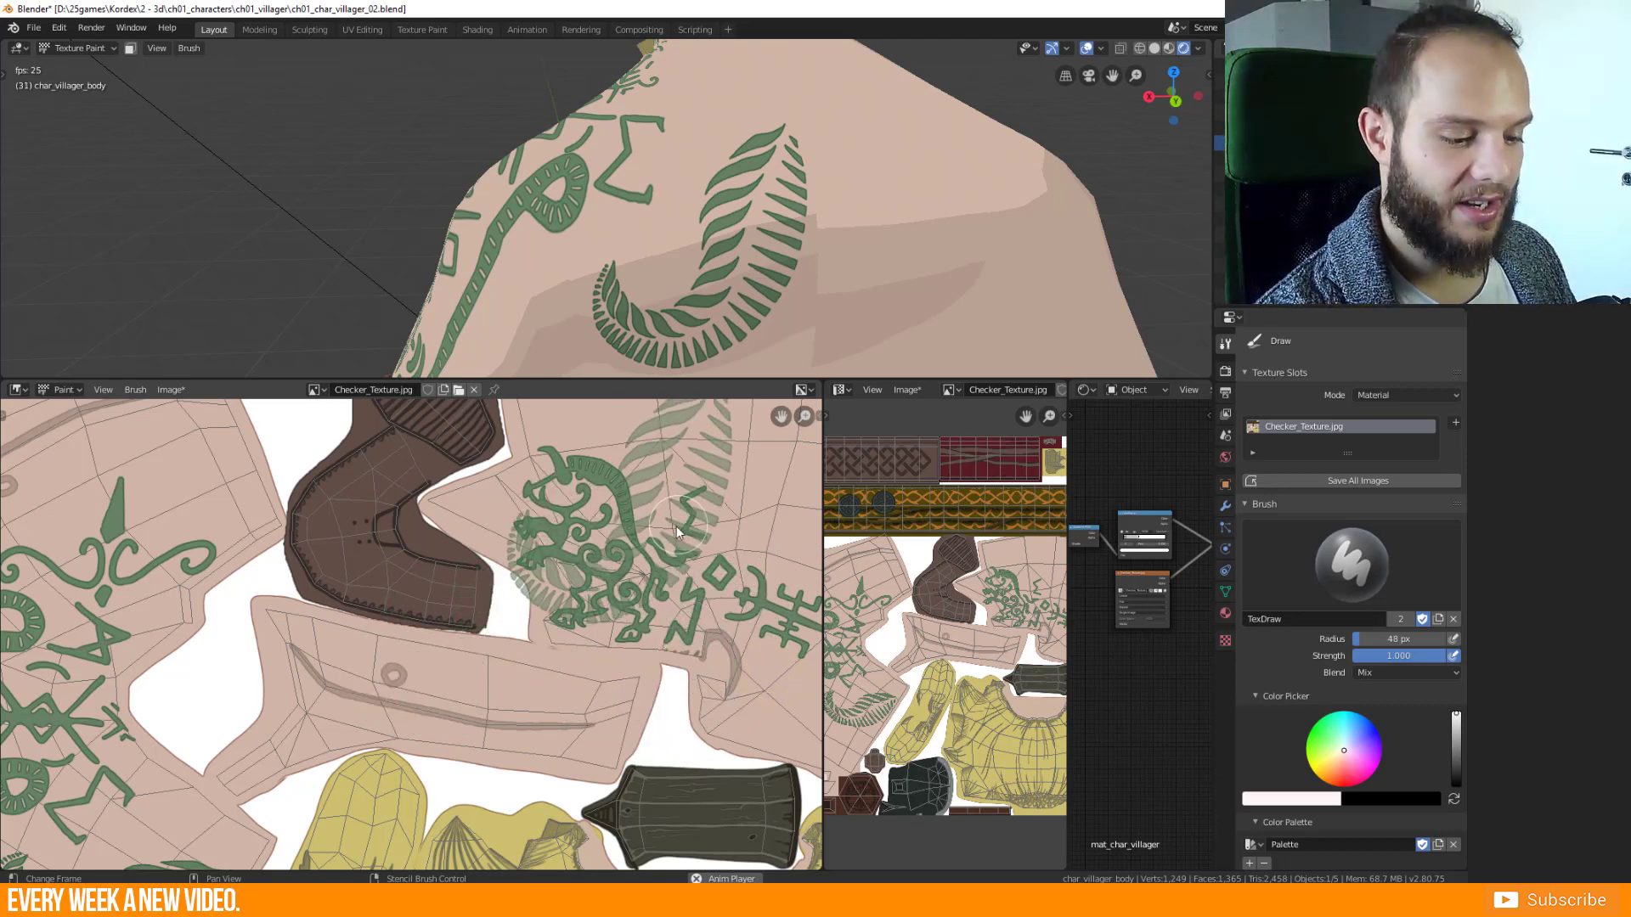
middle_click_drag(729, 542, 535, 605)
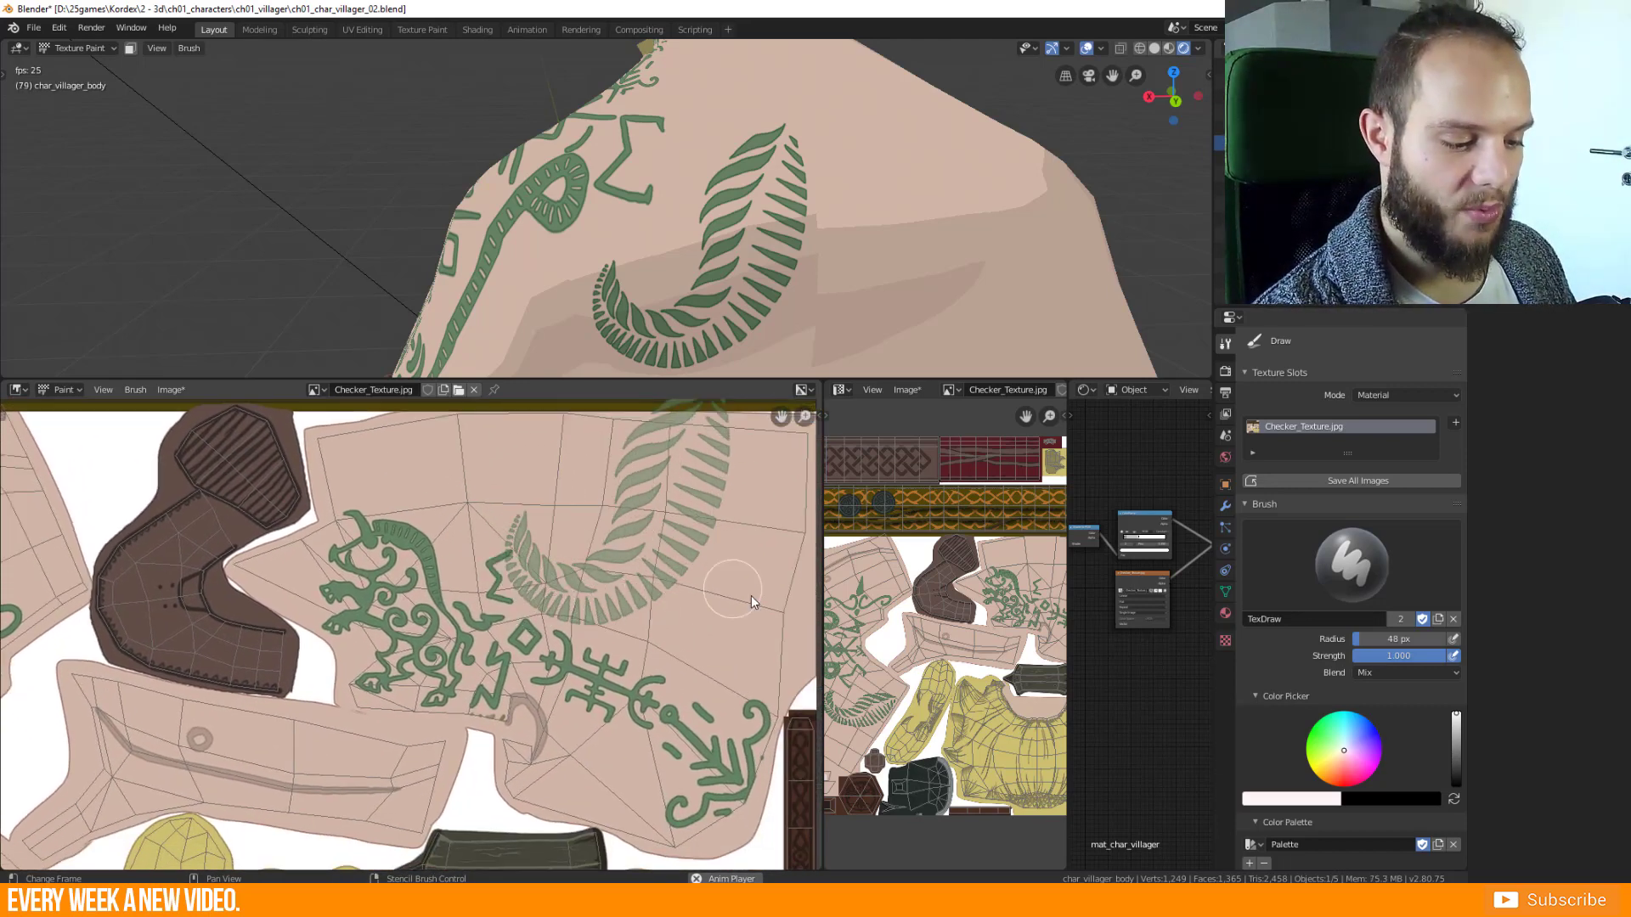
right_click_drag(769, 590, 729, 548)
right_click_drag(715, 675, 661, 423, "ctrl")
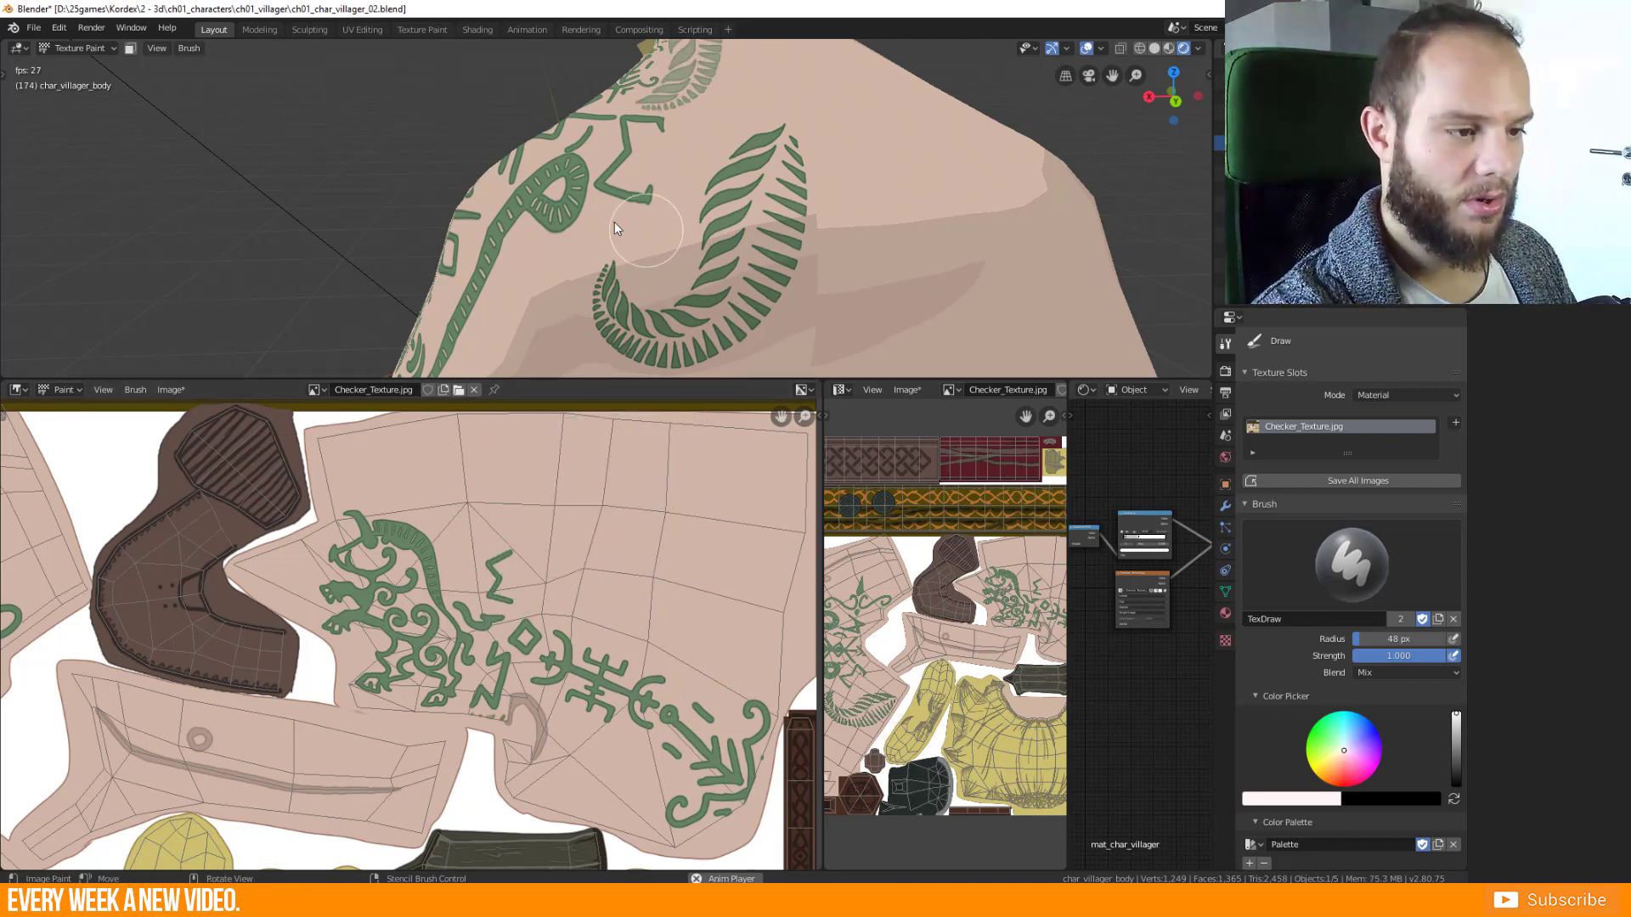
Rotate the fern stencil over the head's UV island and paint through it directly on Checker_Texture.jpg, with the head shown in 3D.
middle_click_drag(584, 231, 797, 231)
middle_click_drag(610, 141, 636, 299, "shift")
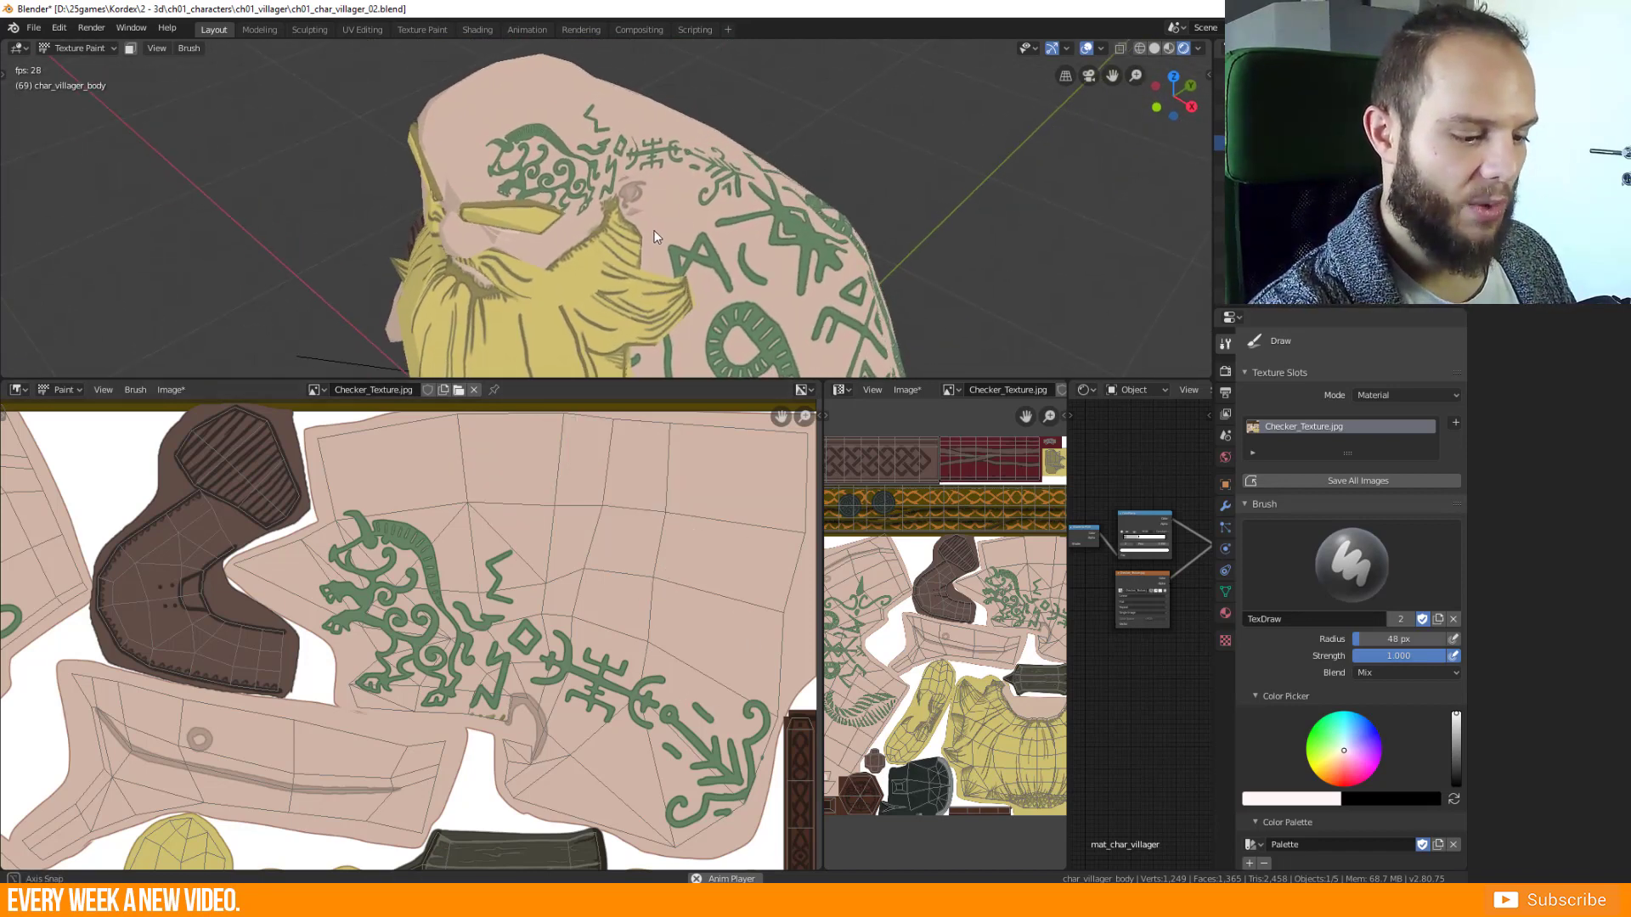
right_click_drag(711, 573, 726, 637)
mouse_move(501, 453)
left_mouse_down()
mouse_move(507, 469)
mouse_move(576, 427)
mouse_move(554, 523)
mouse_move(662, 474)
mouse_move(712, 614)
left_mouse_up()
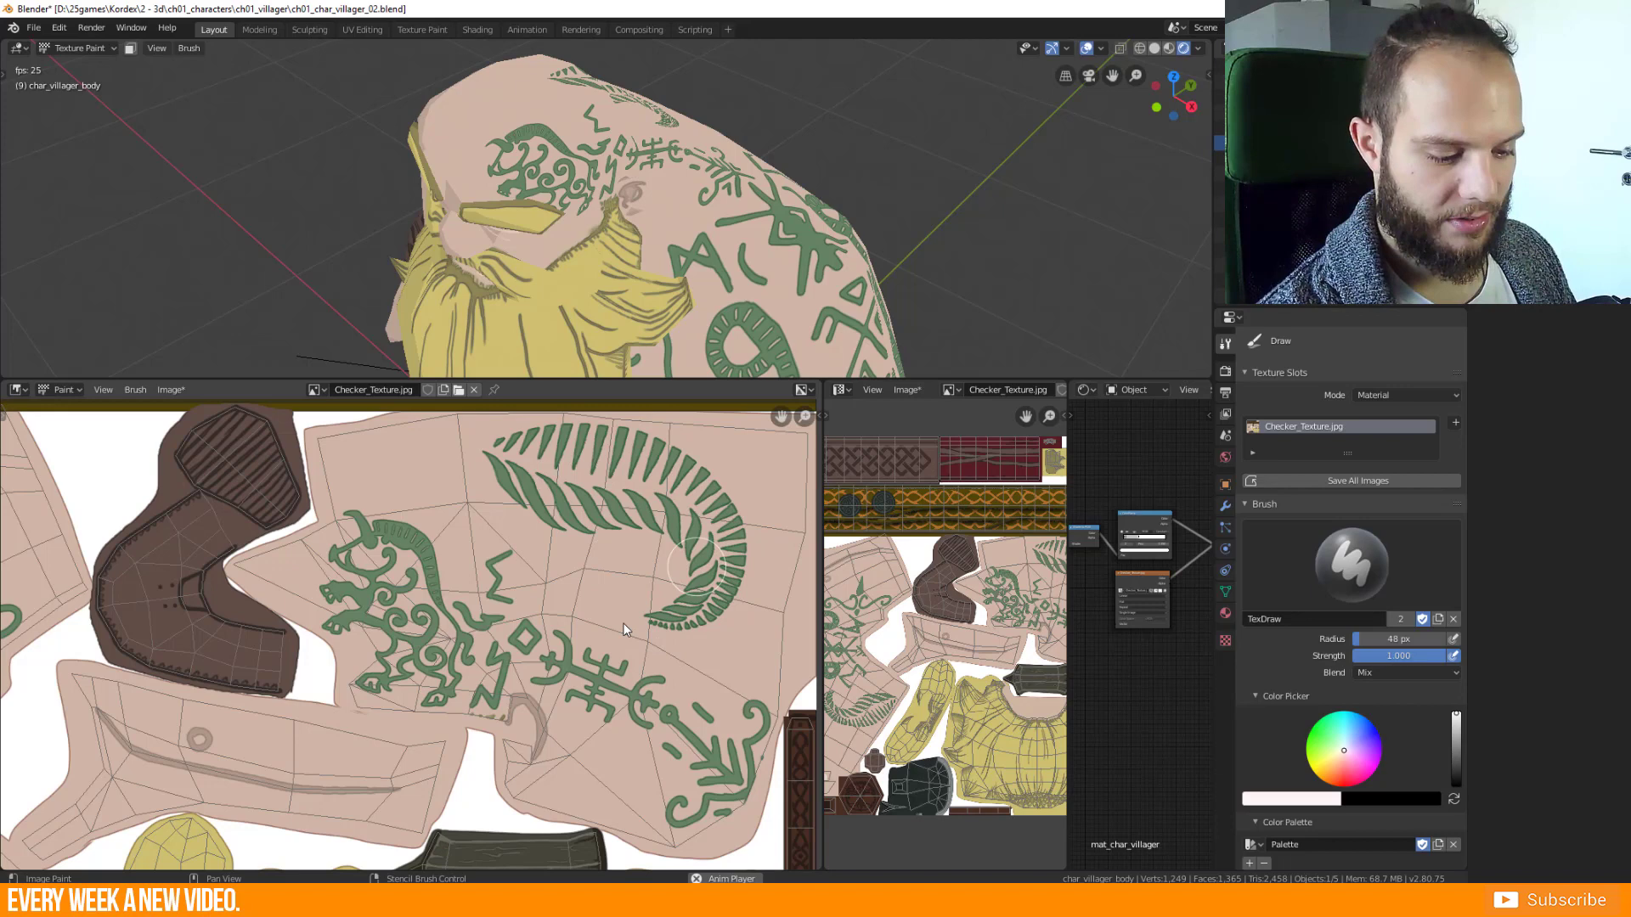
Inspect the new fern tattoo on the back of the model's head and compare the painted texture with the stencil.
middle_click_drag(663, 365, 912, 228)
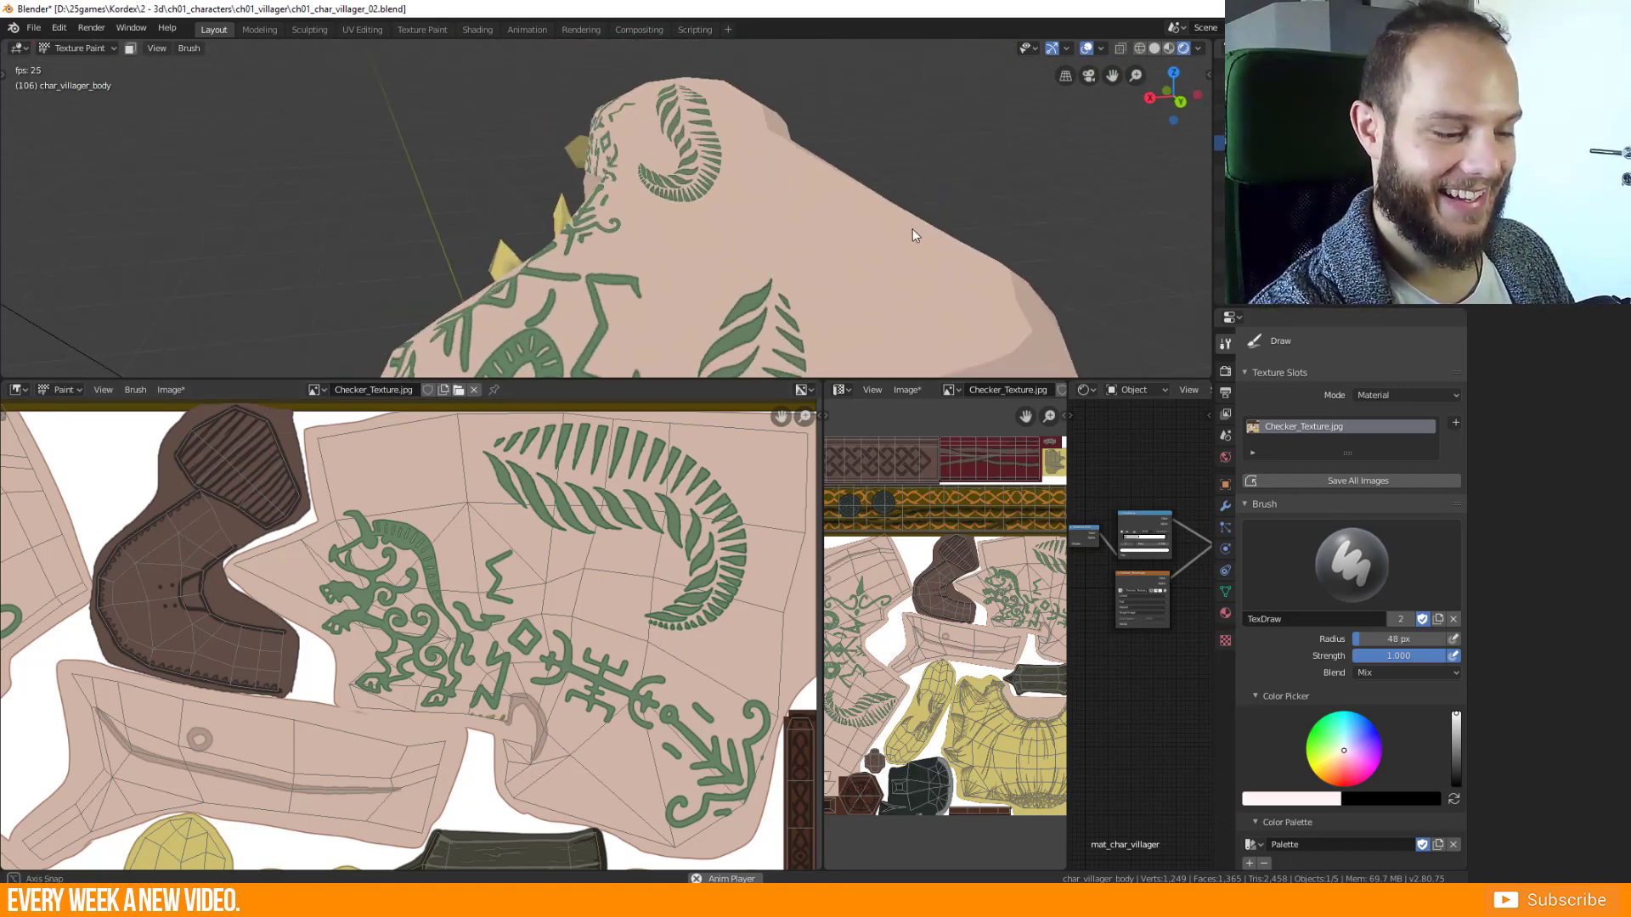
middle_click_drag(786, 540, 739, 586)
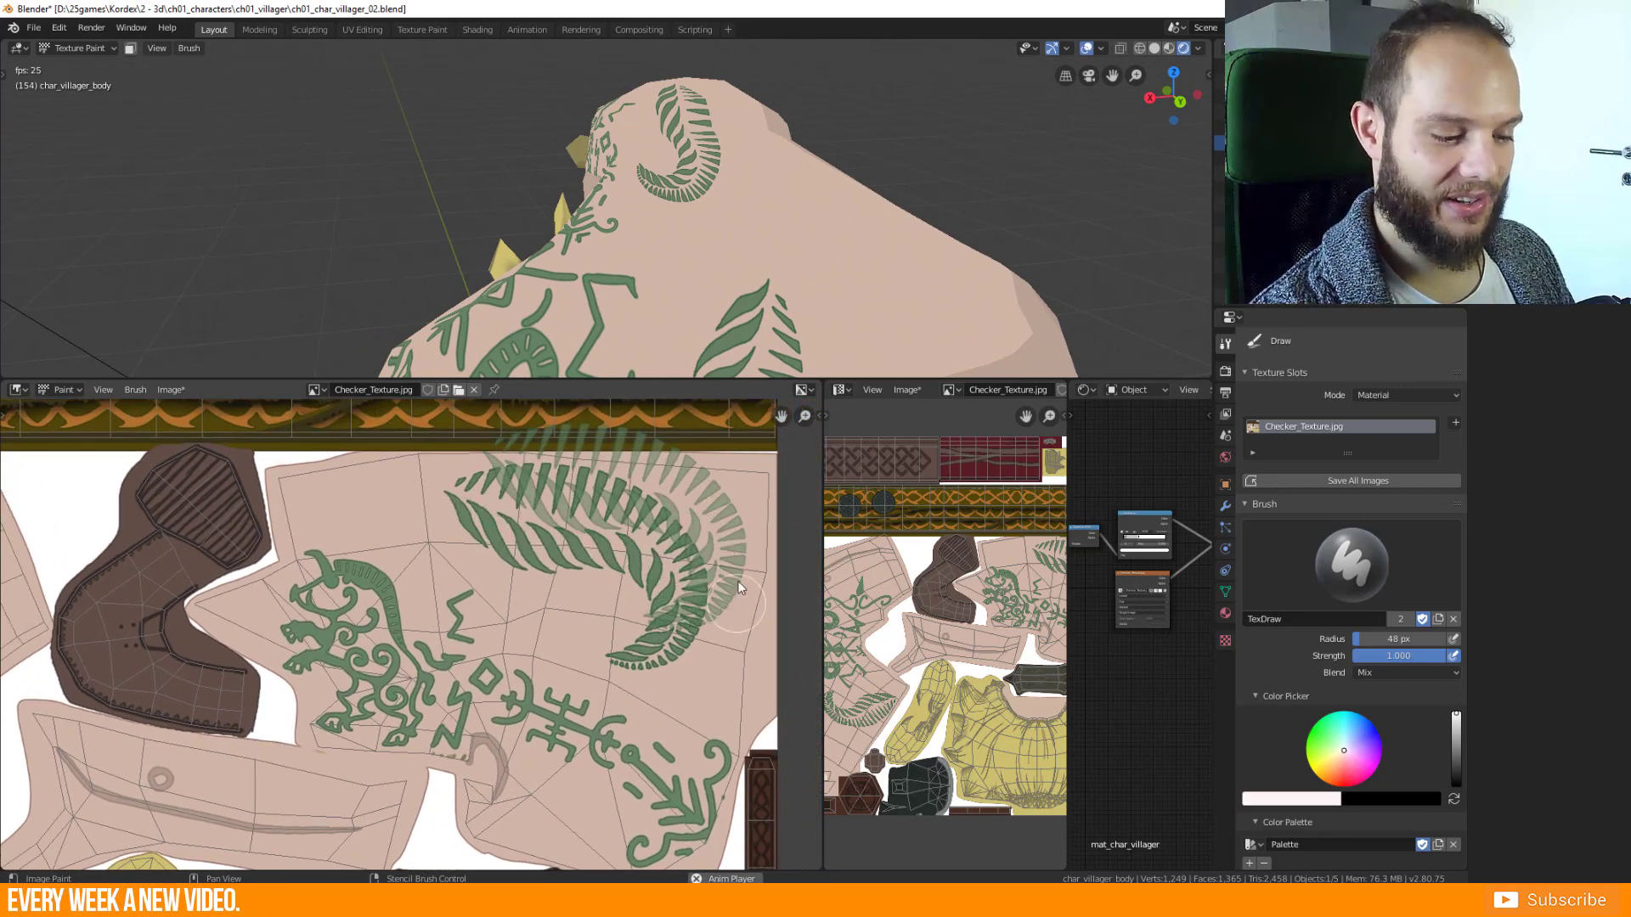
mouse_move(739, 586)
right_mouse_down()
mouse_move(622, 649)
mouse_move(622, 629)
right_mouse_up()
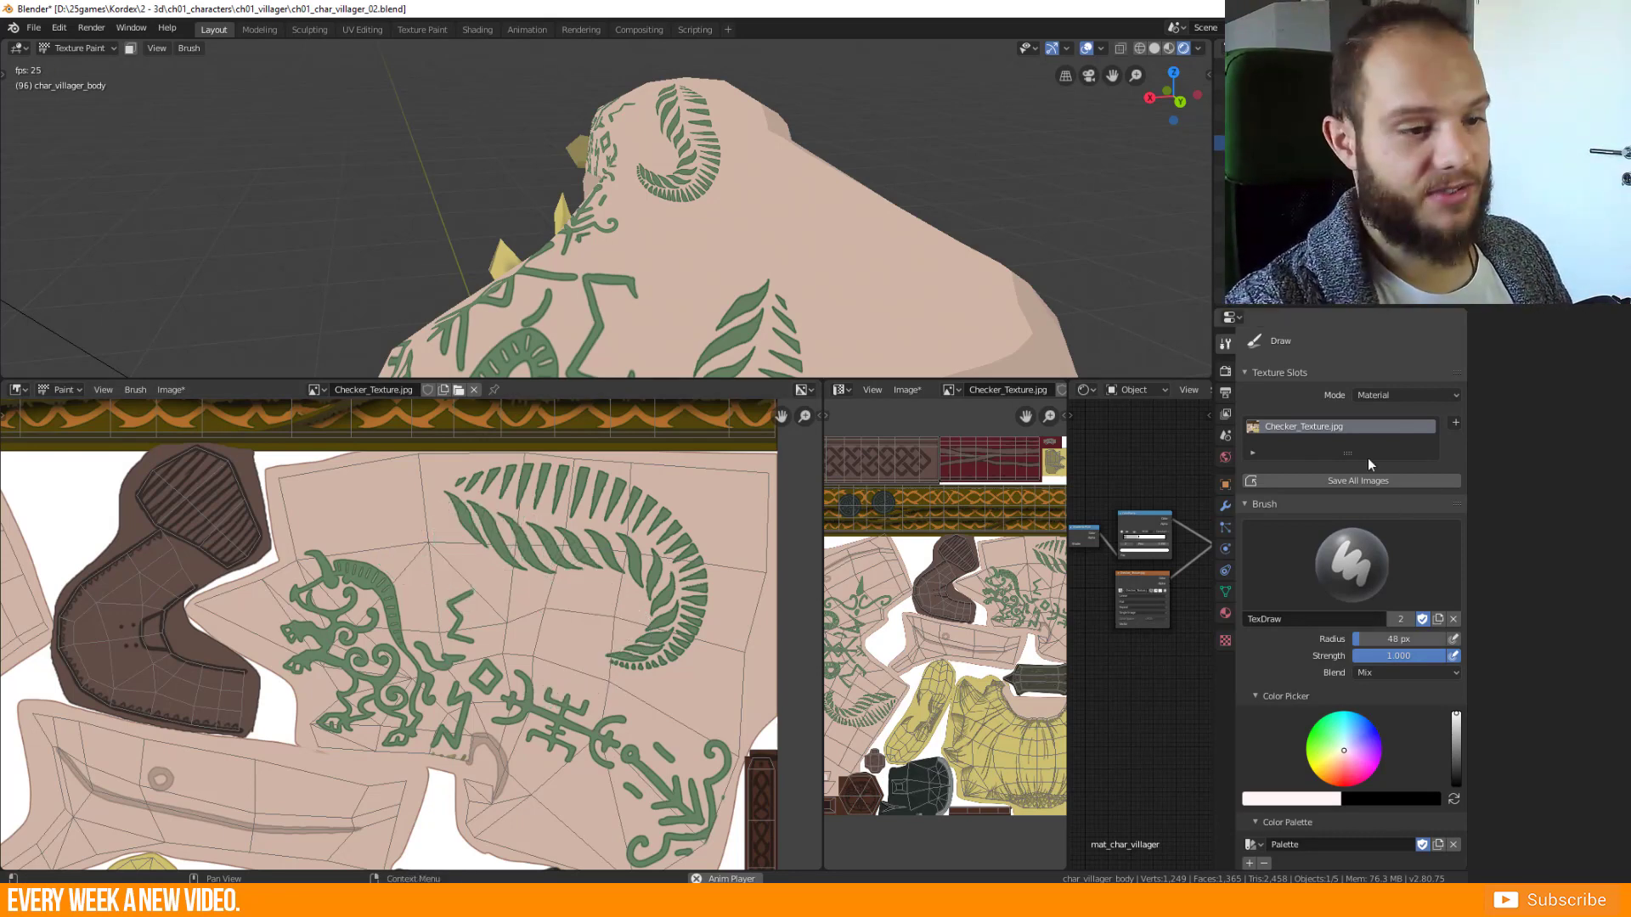
Change the brush texture's mapping from Stencil to Tiled and remove the tattoo texture from the brush.
left_click_drag(1464, 582, 1446, 739)
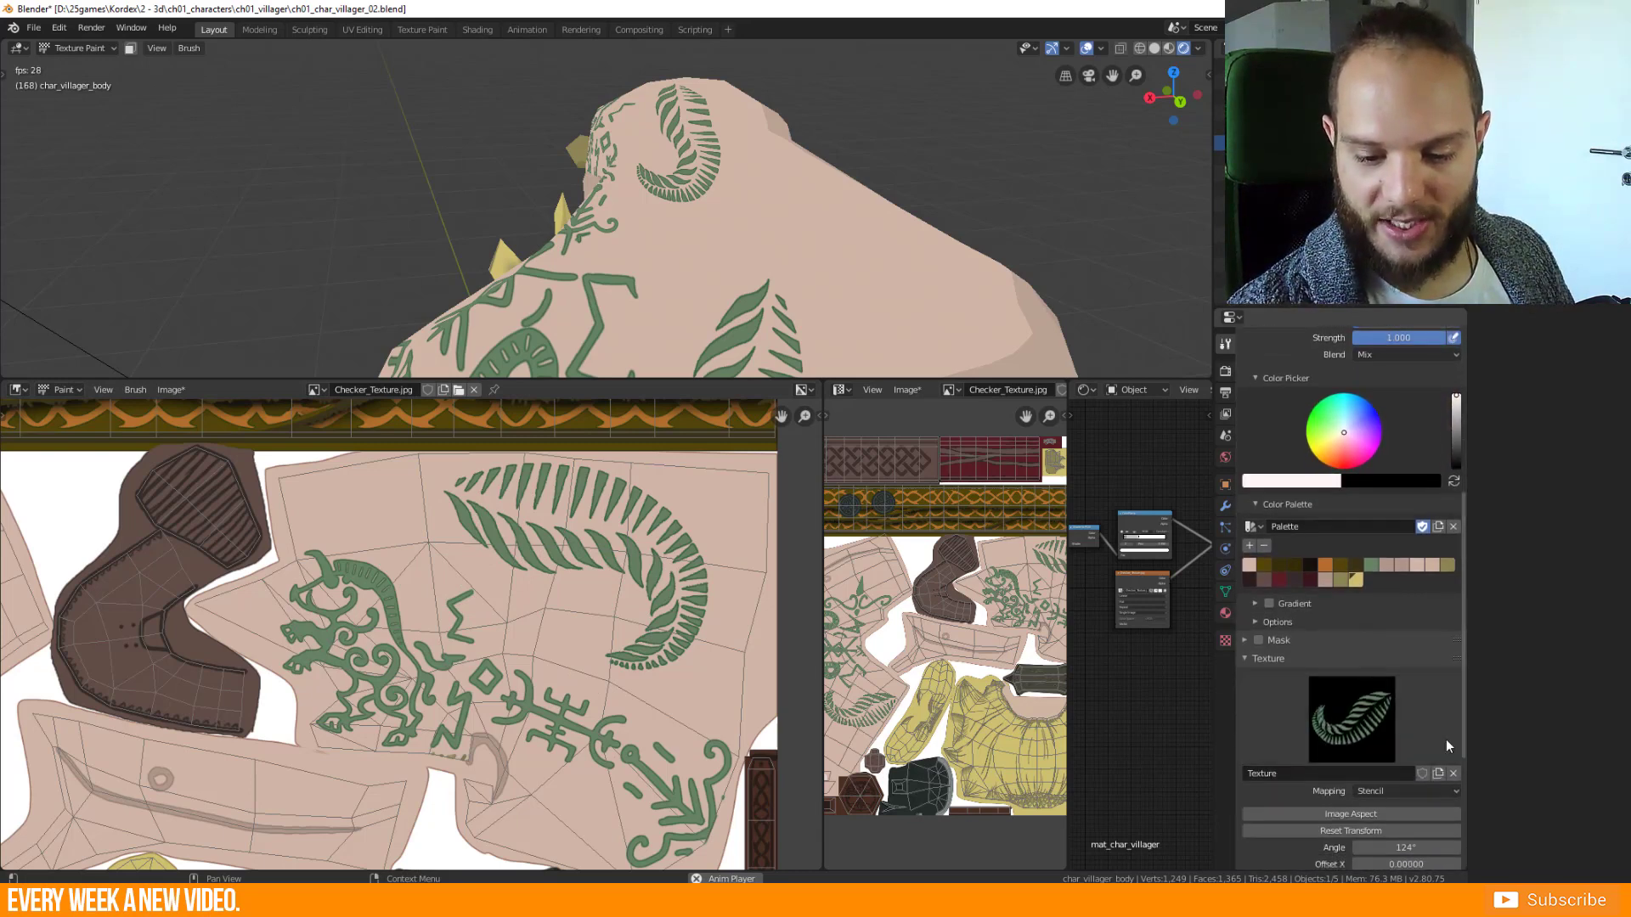
left_click(1383, 792)
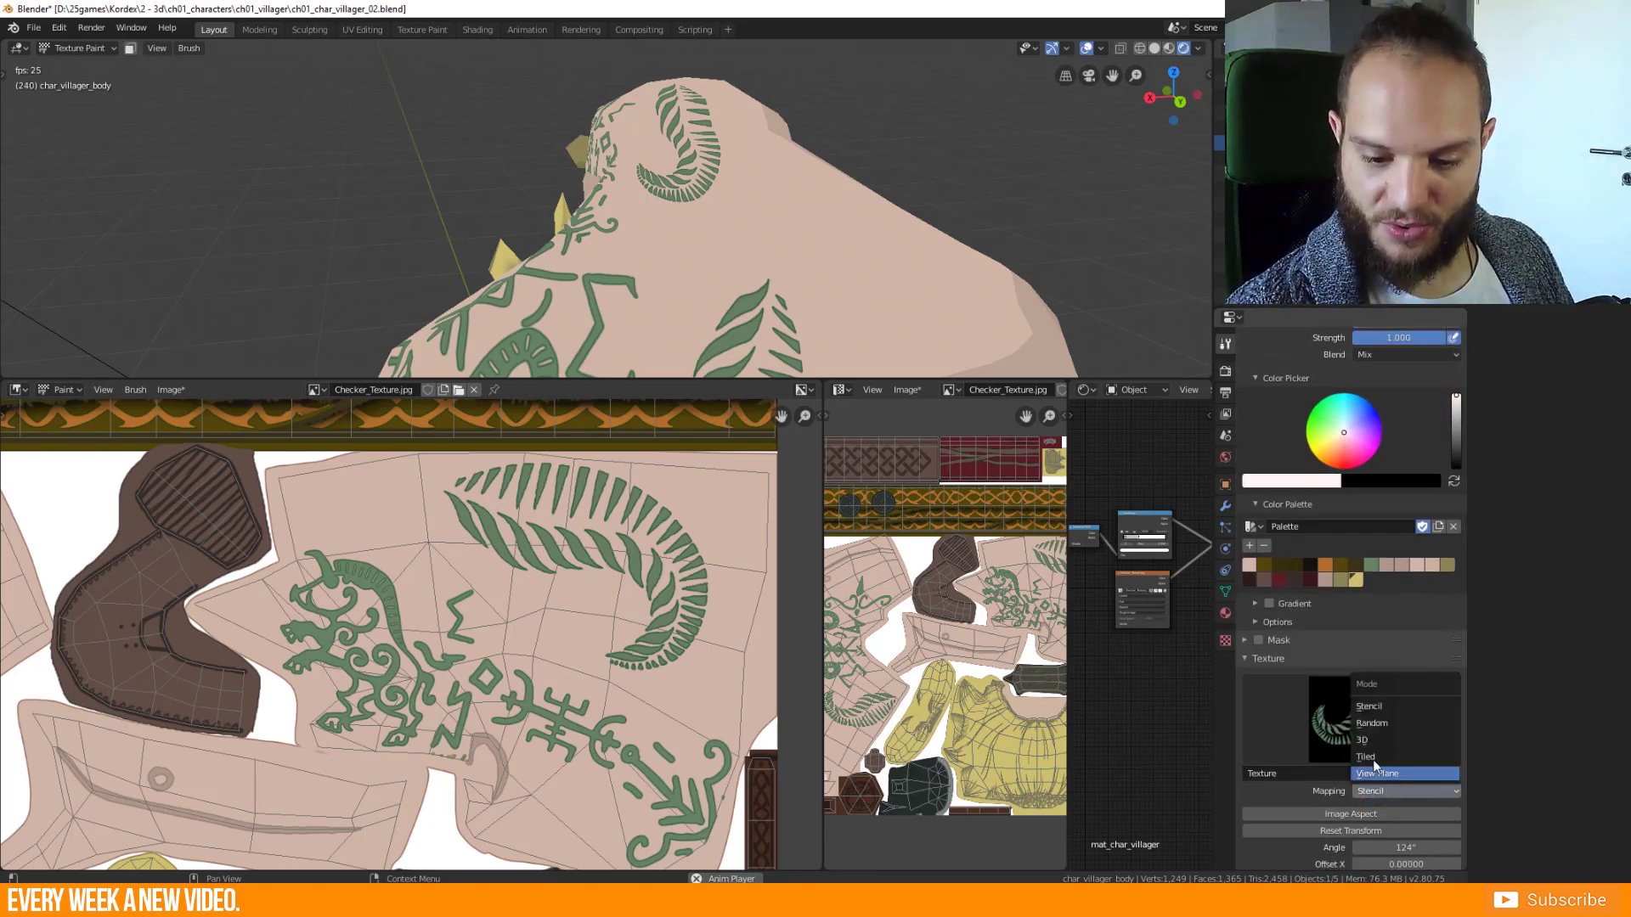
left_click(1369, 757)
left_click(1453, 773)
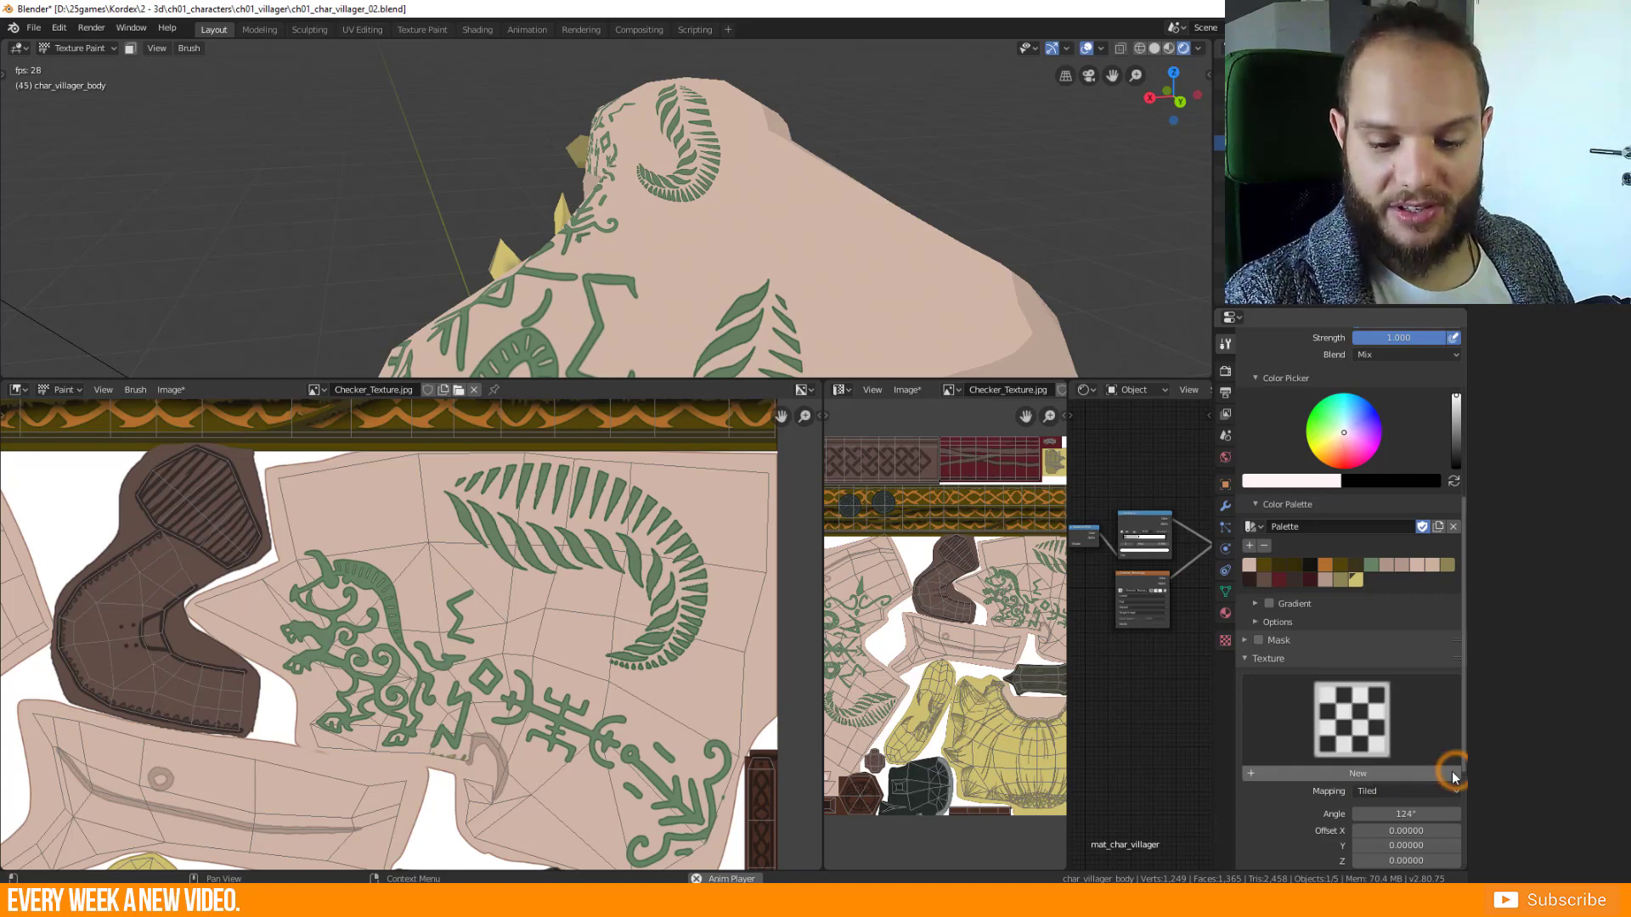
Paint a plain soft near-white patch on the back below the neck without a brush texture.
middle_click_drag(764, 255, 722, 283)
left_click_drag(722, 283, 823, 296)
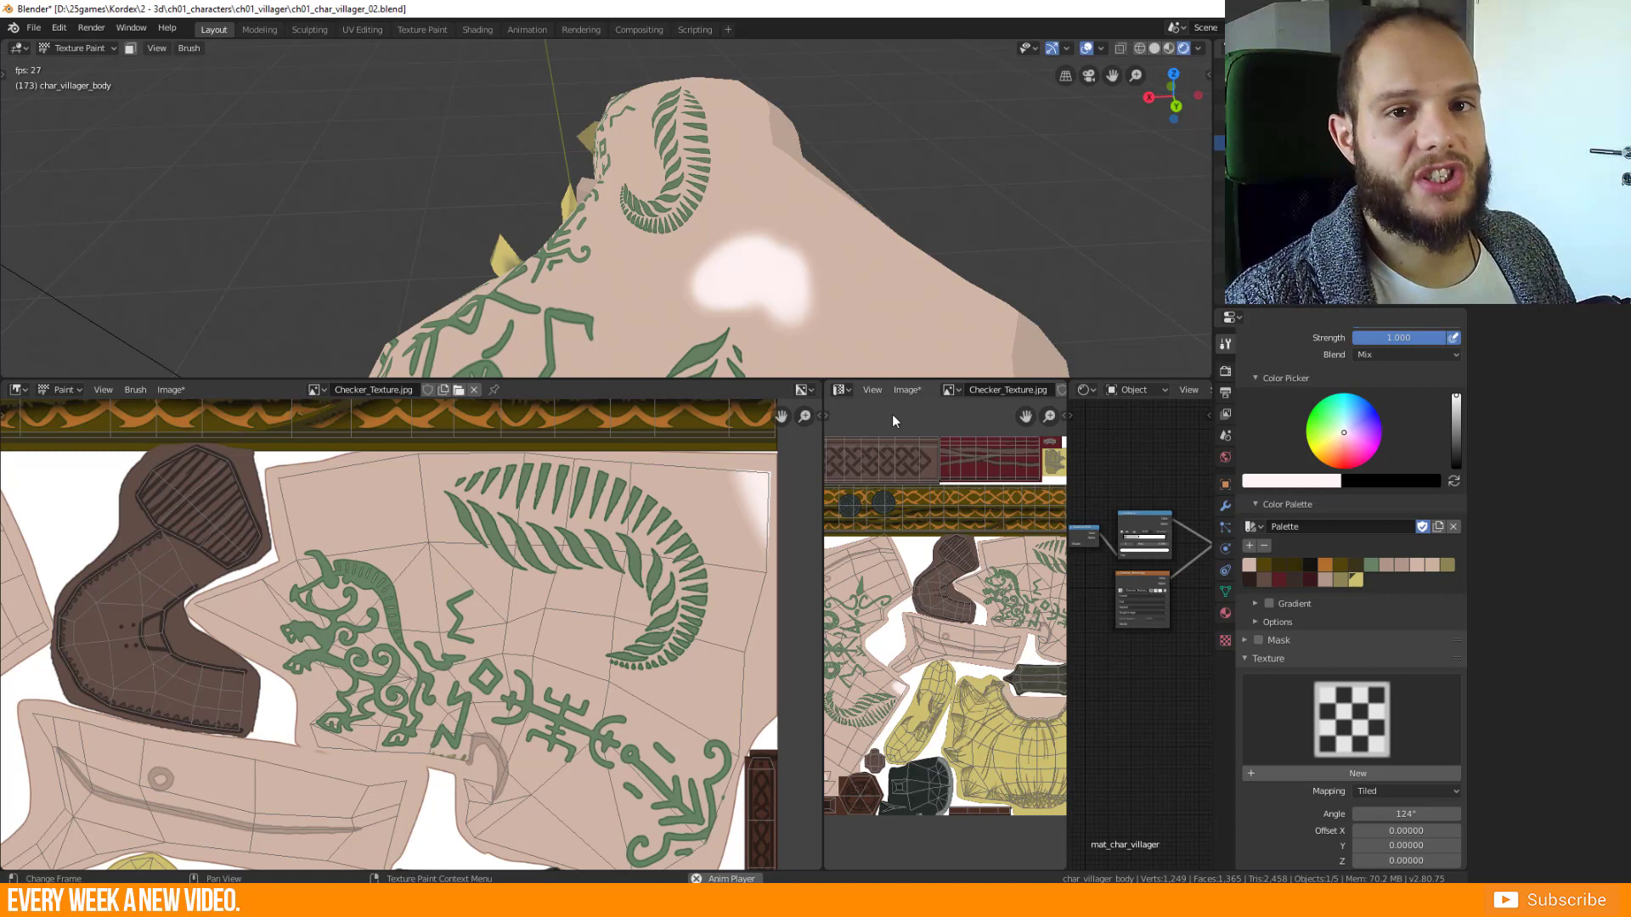
Create a new brush texture and load Tattoo_test.png into it from the Blender Texture Paint folder.
left_click(1345, 728)
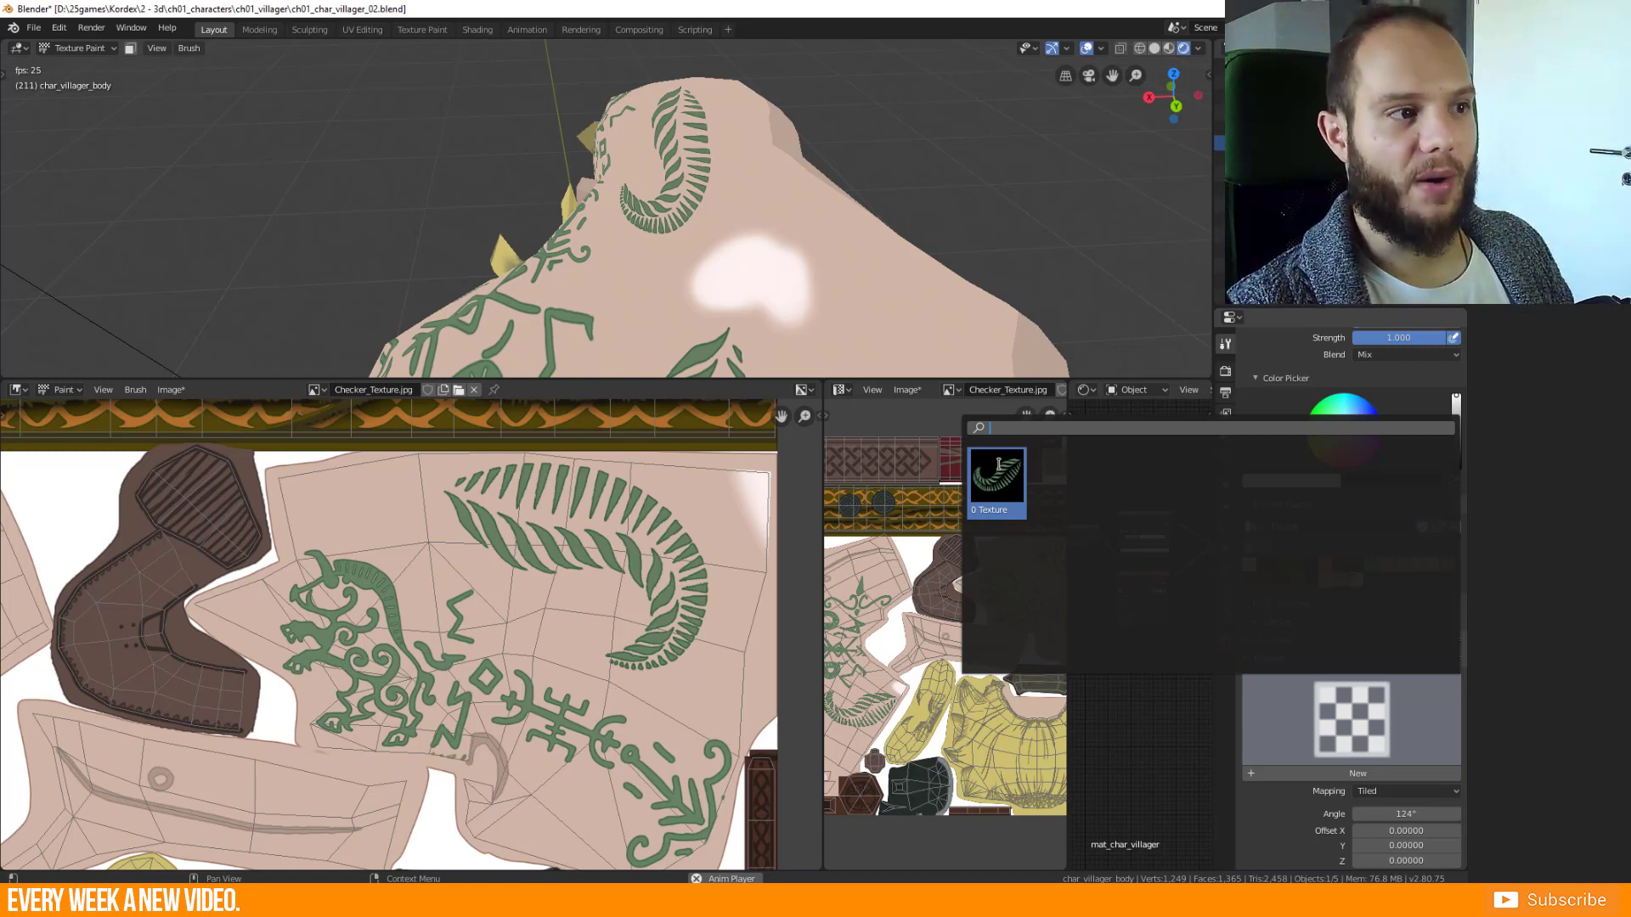
left_click(1285, 821)
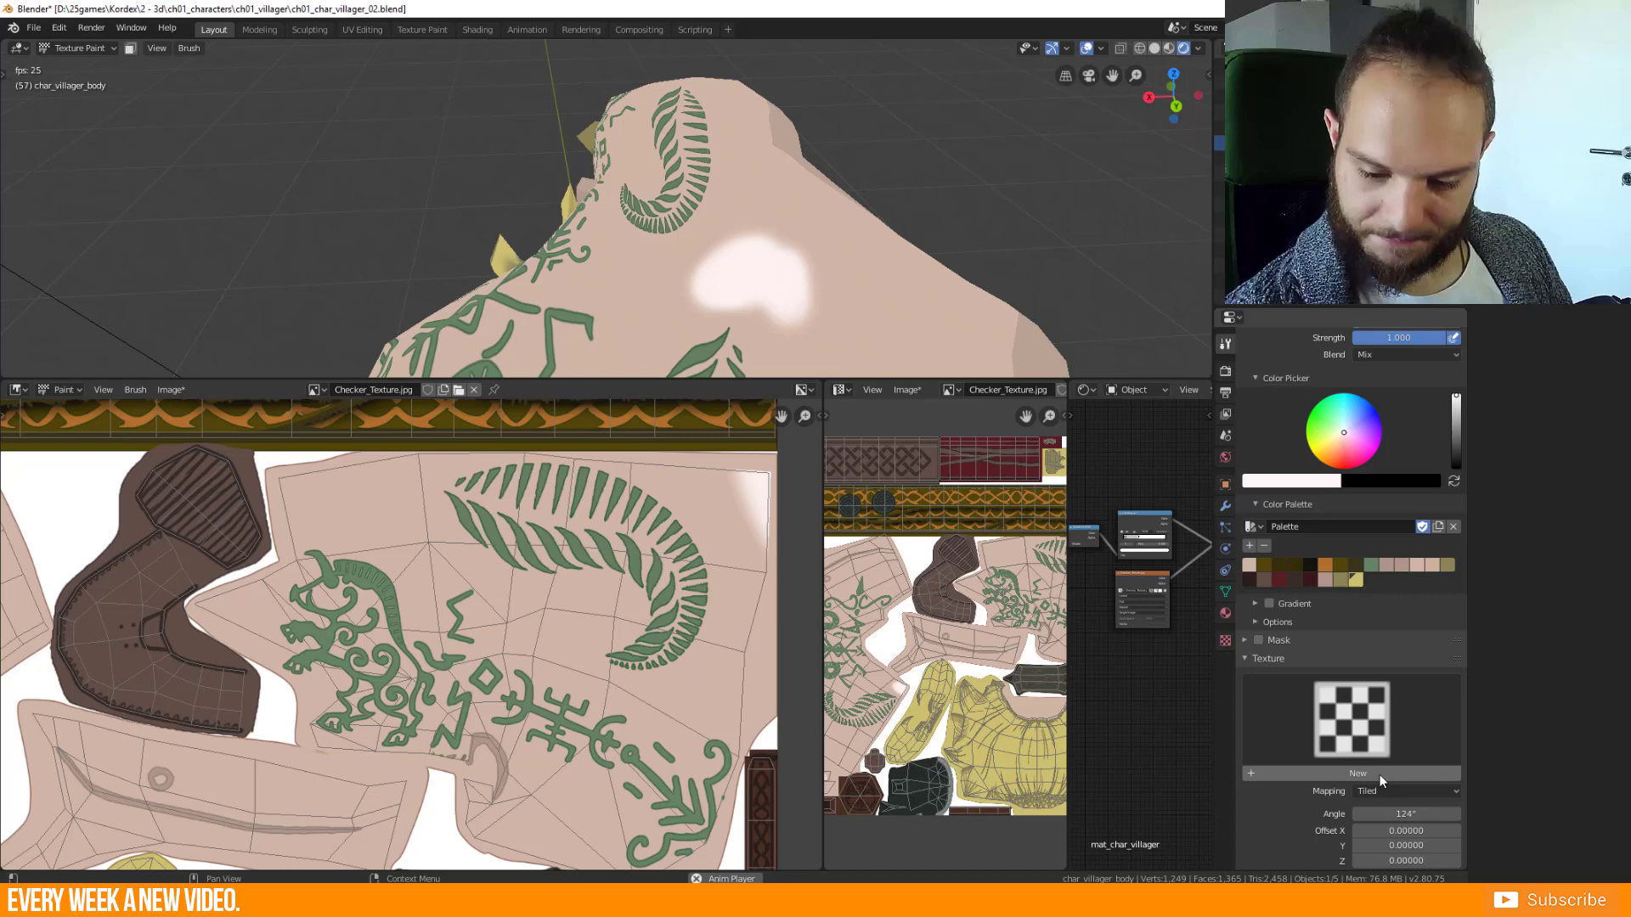
left_click(1251, 773)
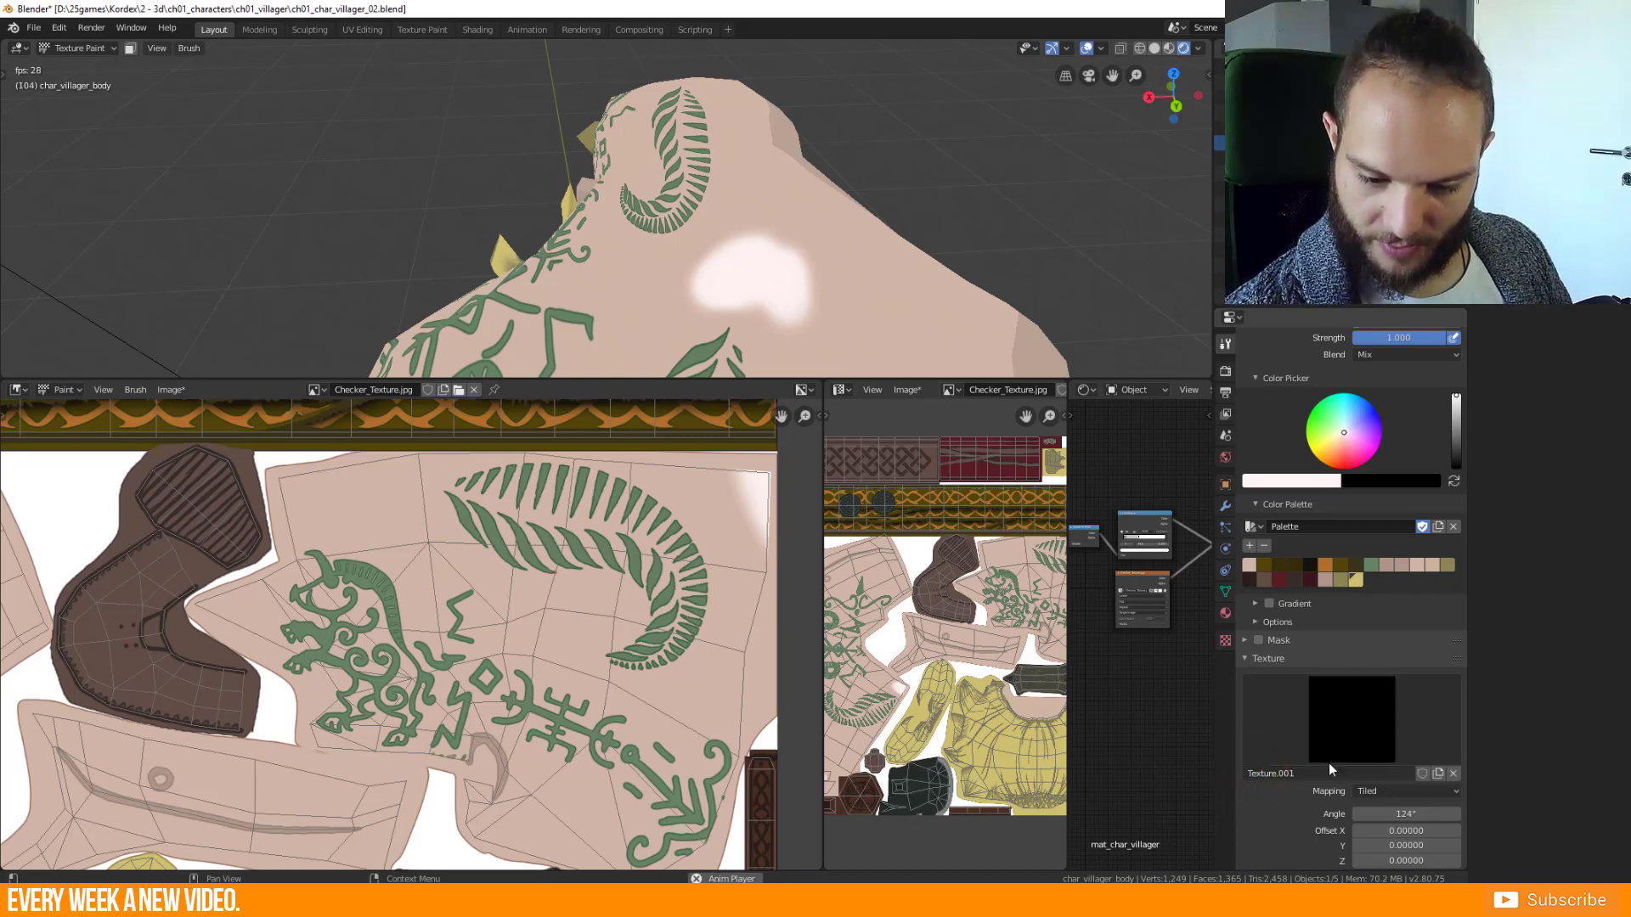
left_click(1362, 719)
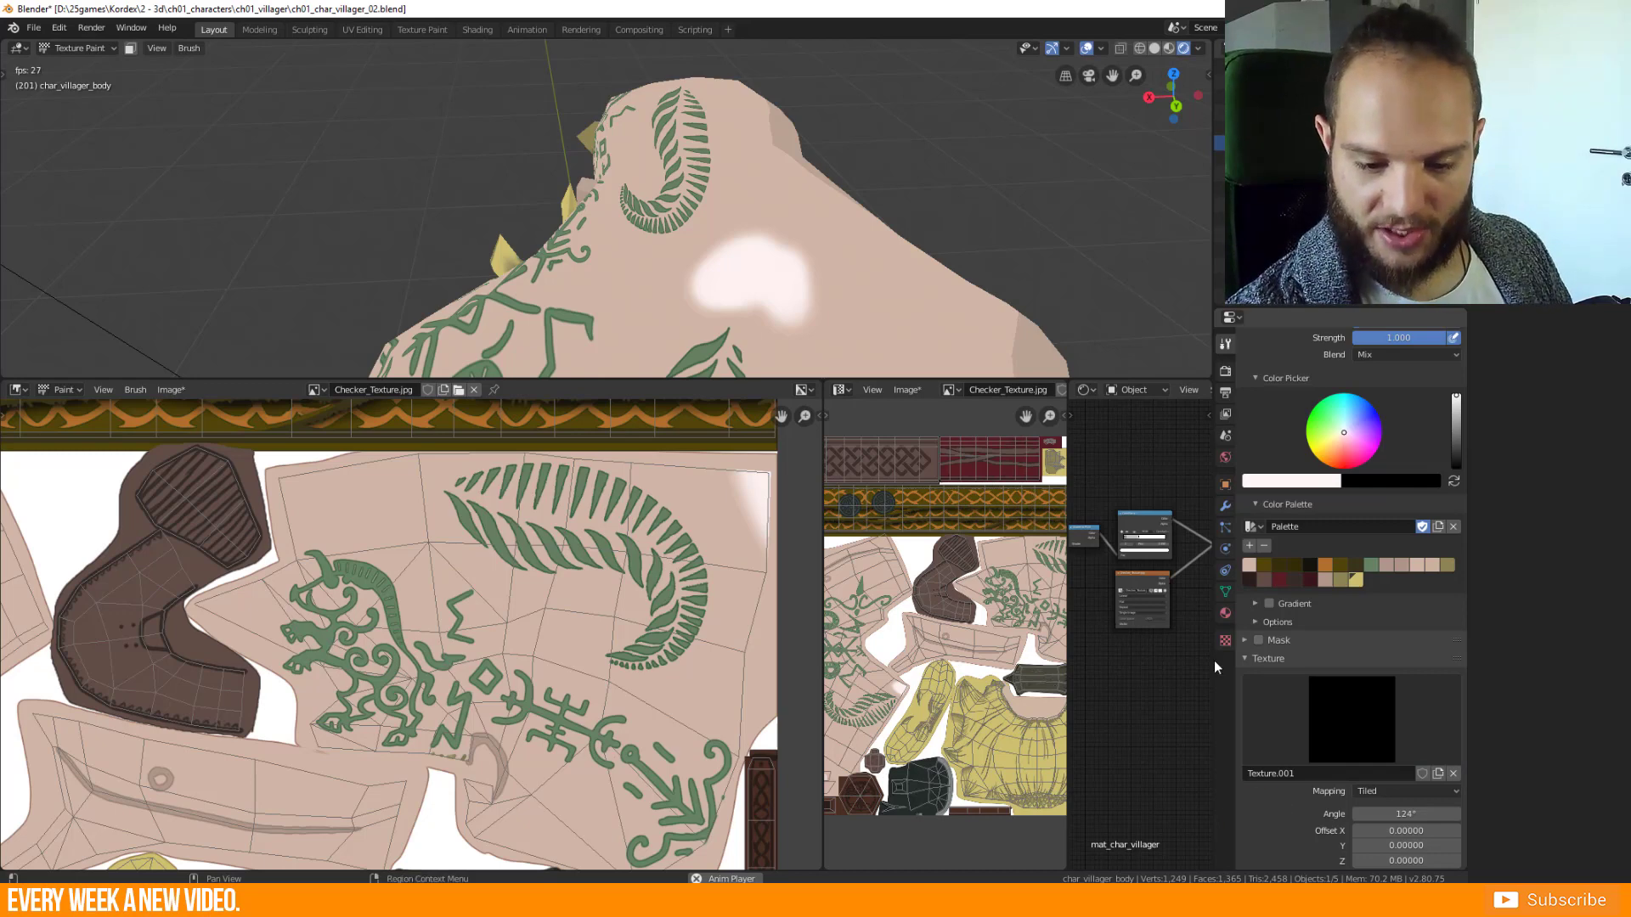
left_click(1225, 642)
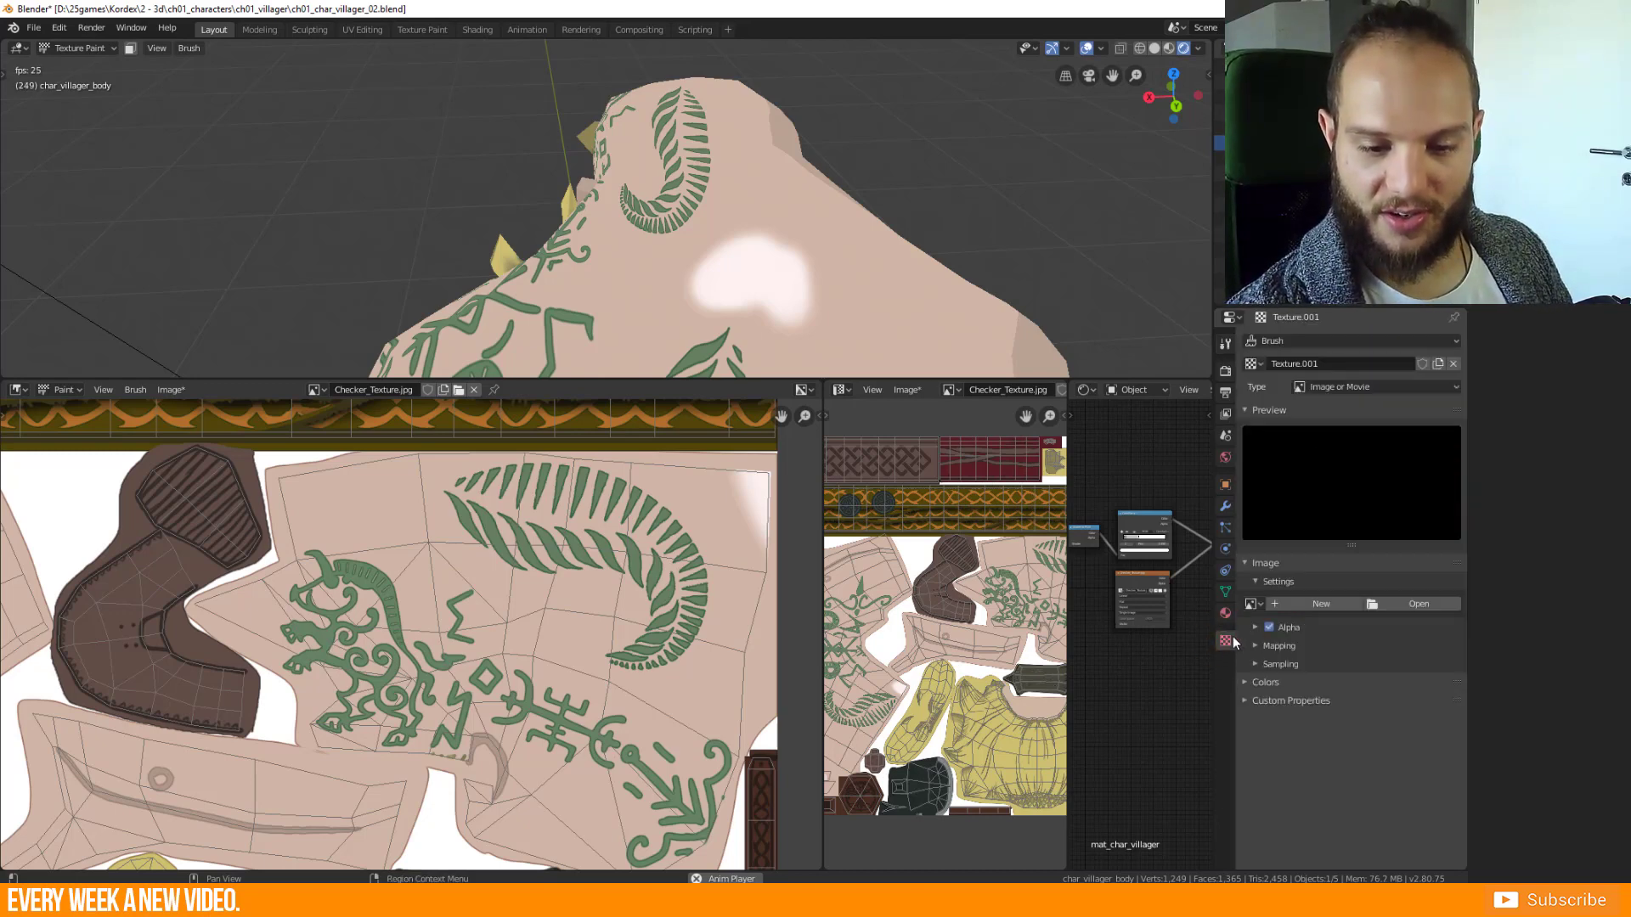
left_click(1416, 605)
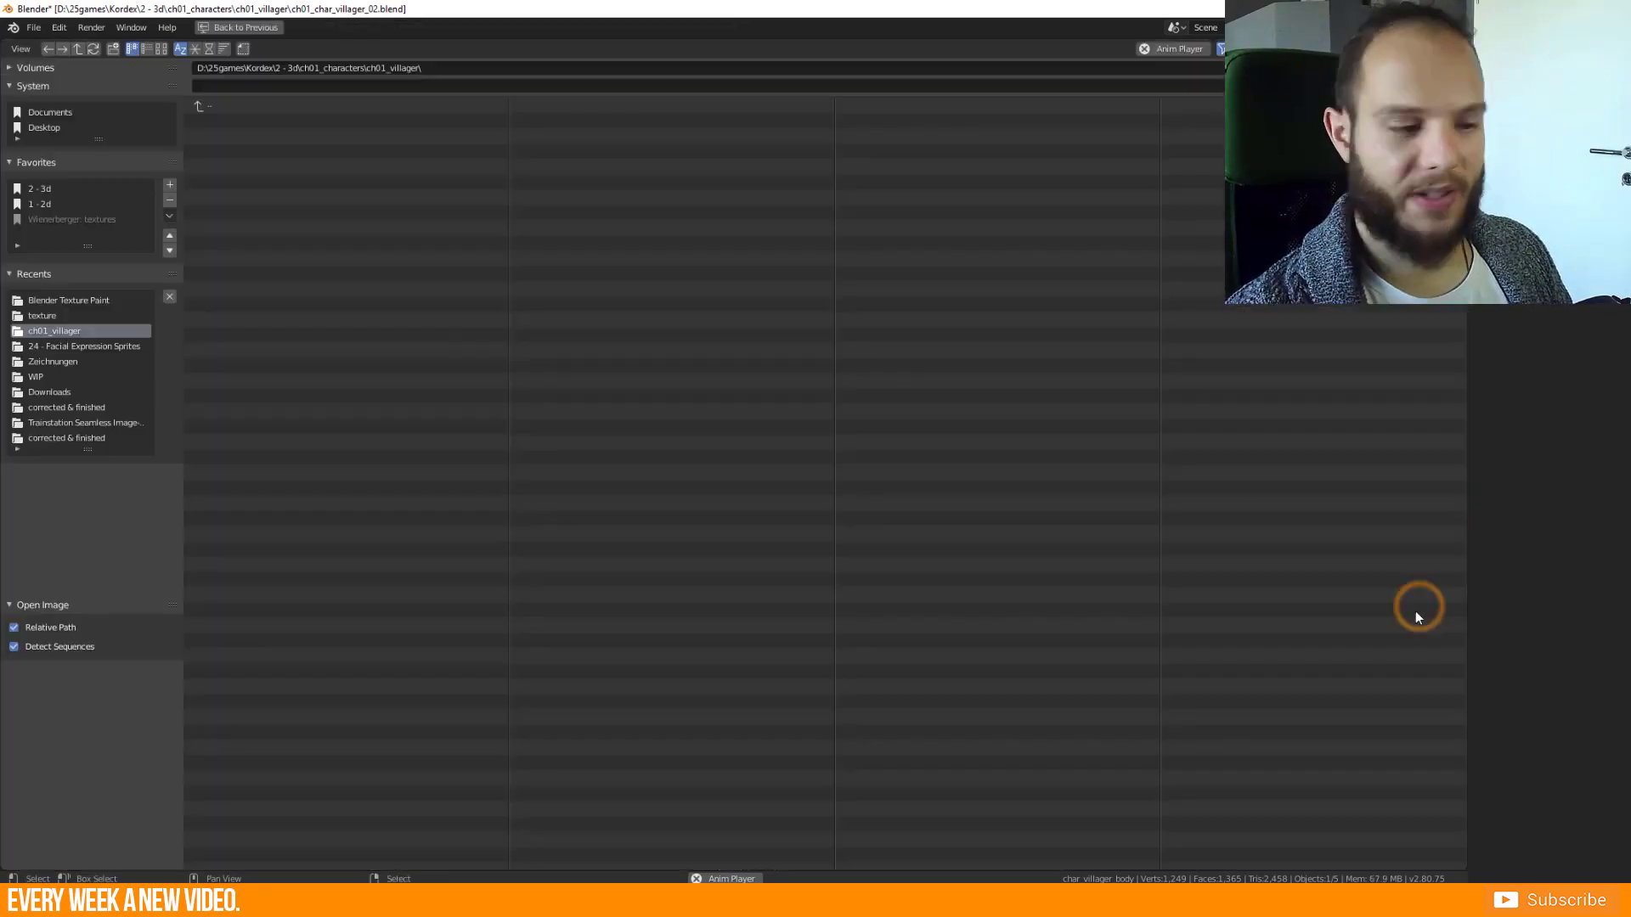
left_click(106, 301)
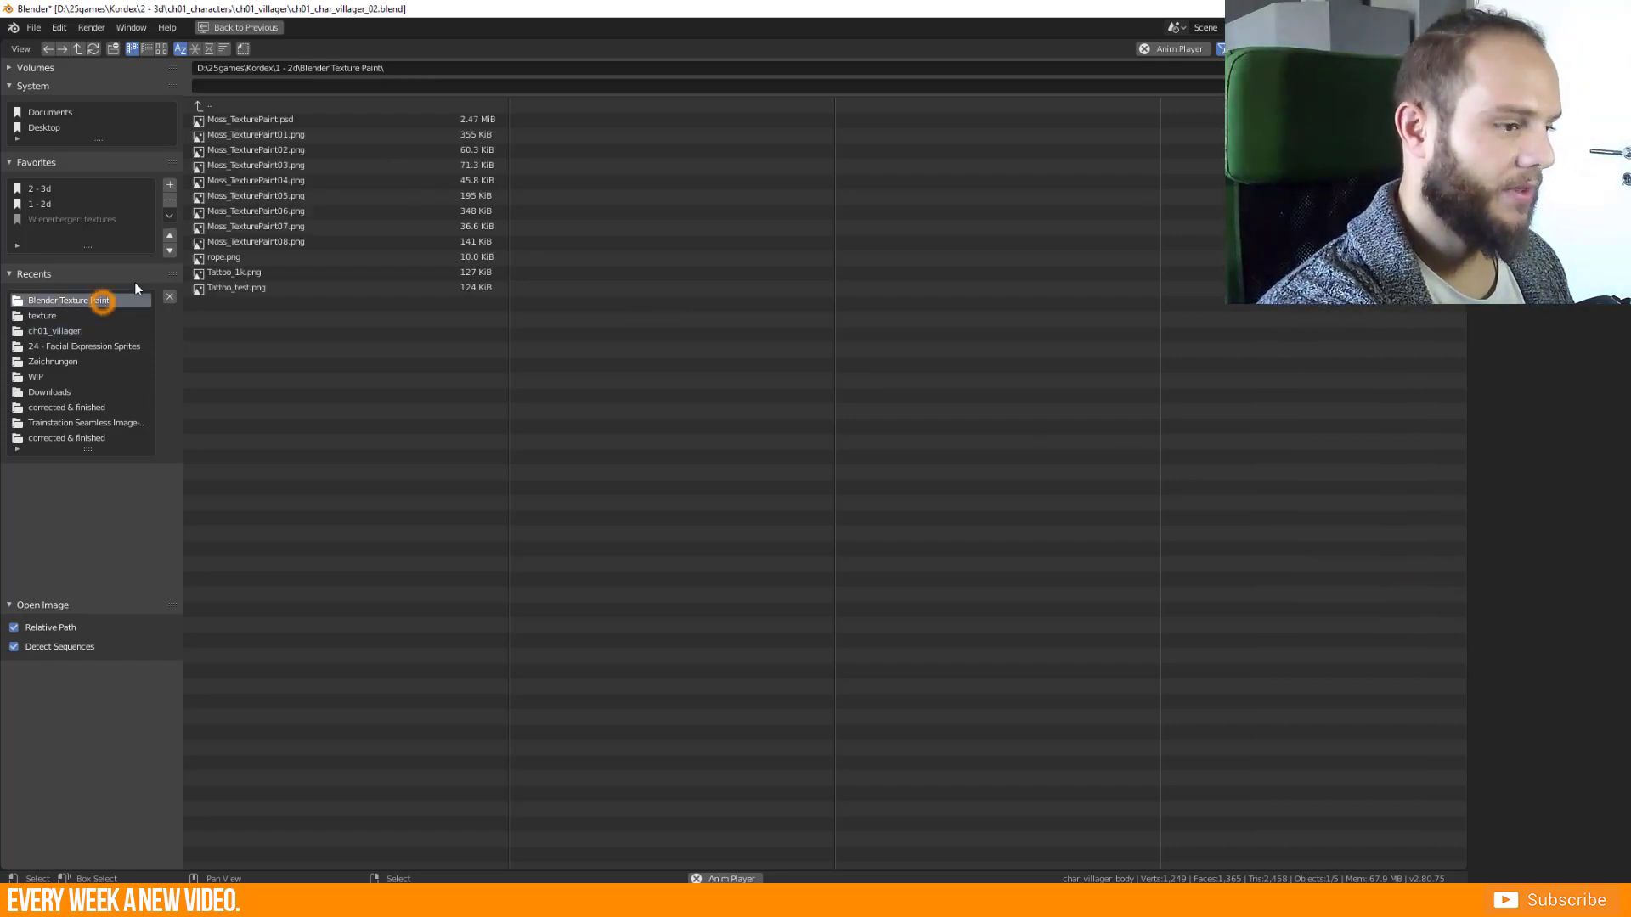
double_click(240, 287)
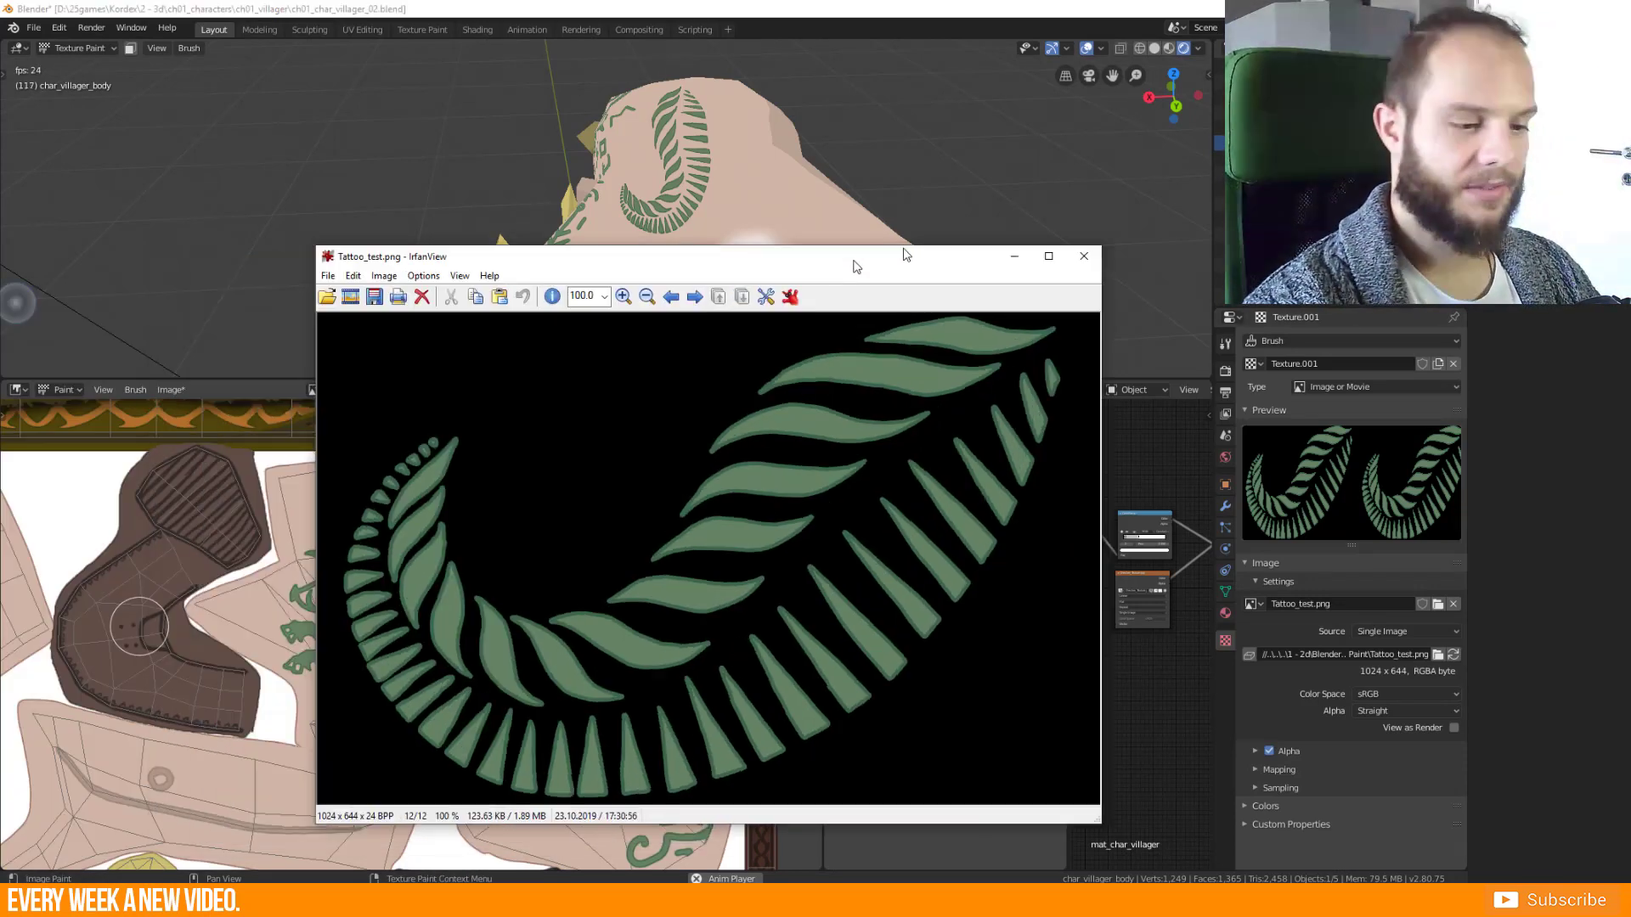
Compare the canvas proportions of Tattoo_test.png and Tattoo_1k.png side by side in IrfanView and close both images.
left_click_drag(856, 260, 818, 193)
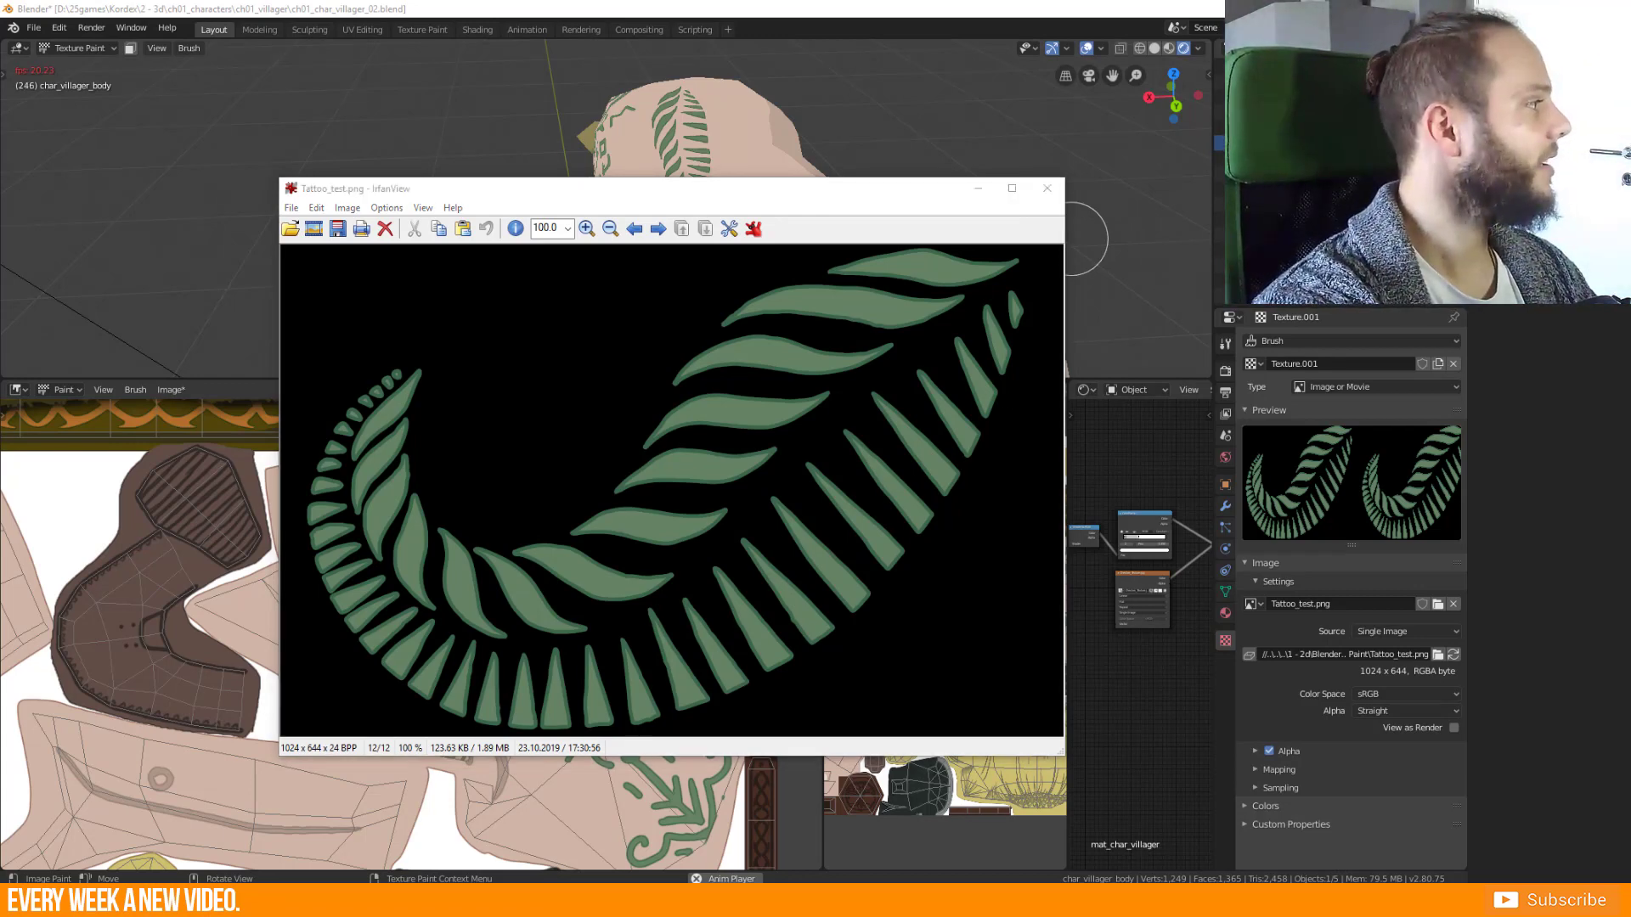
left_click_drag(0, 255, 548, 111)
left_click_drag(832, 189, 1184, 207)
left_click_drag(272, 99, 283, 66)
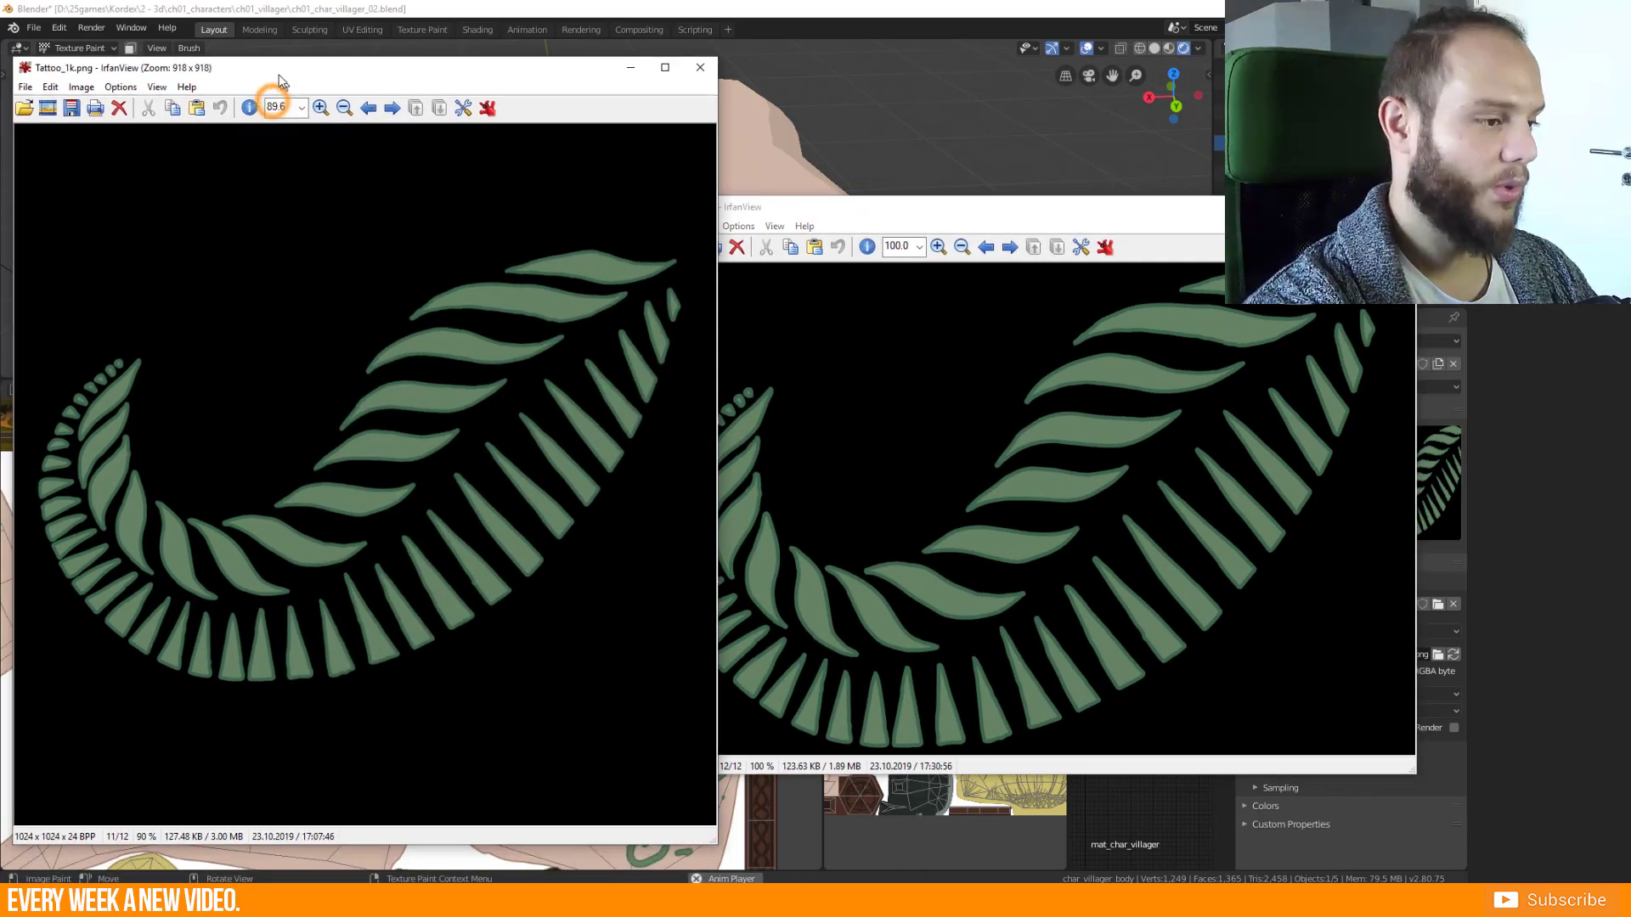
left_click_drag(879, 217, 779, 232)
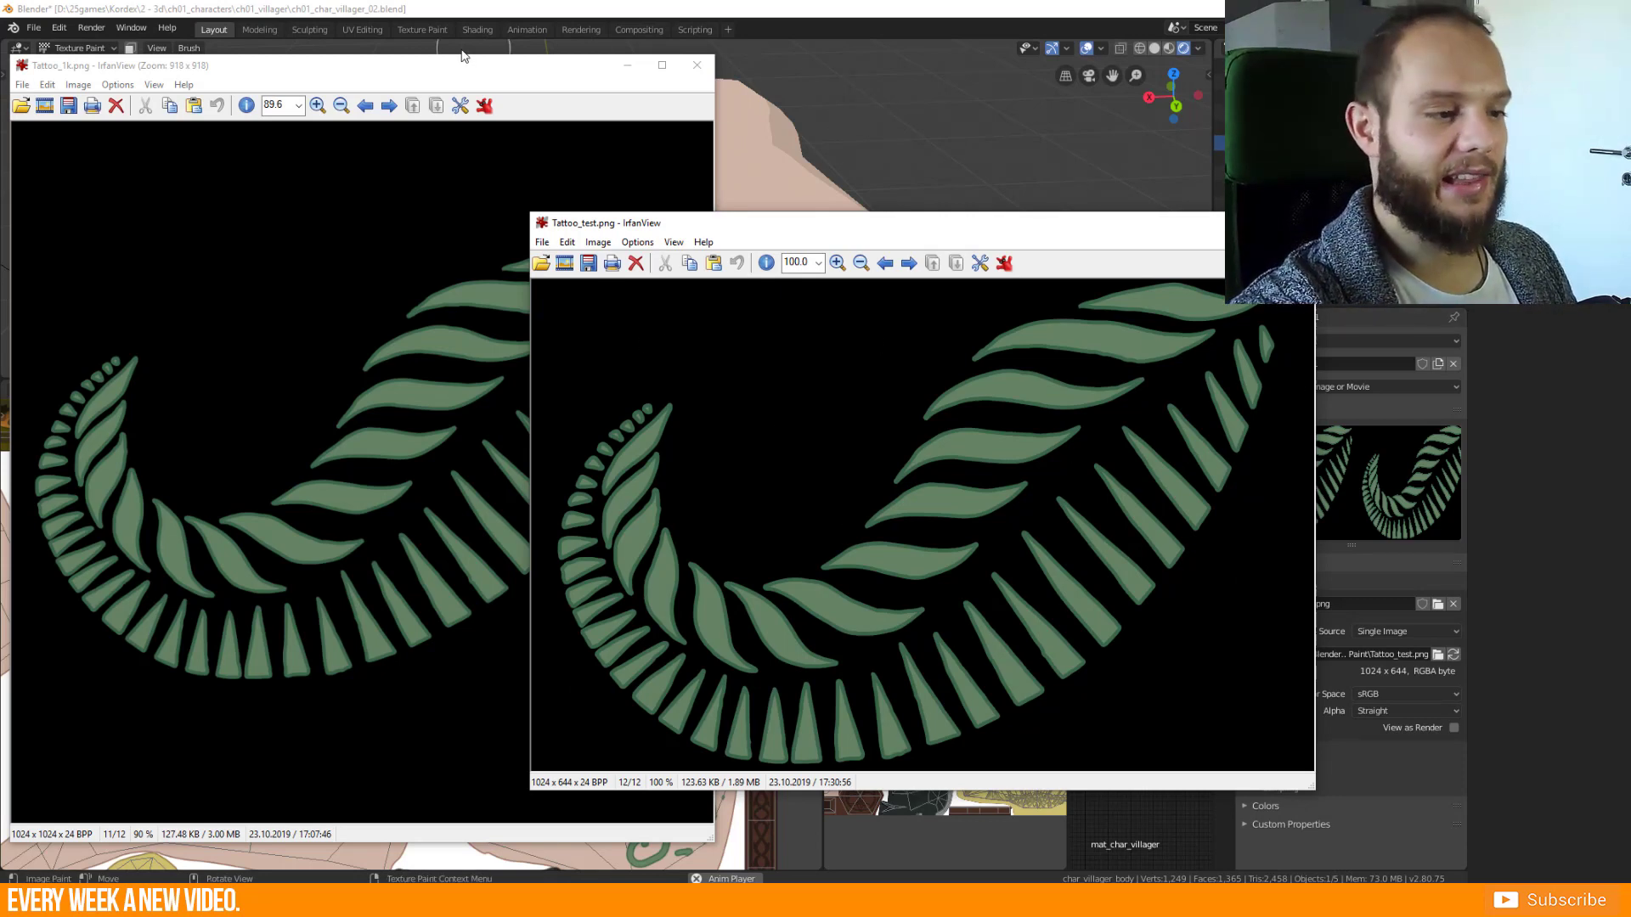
left_click_drag(474, 72, 491, 78)
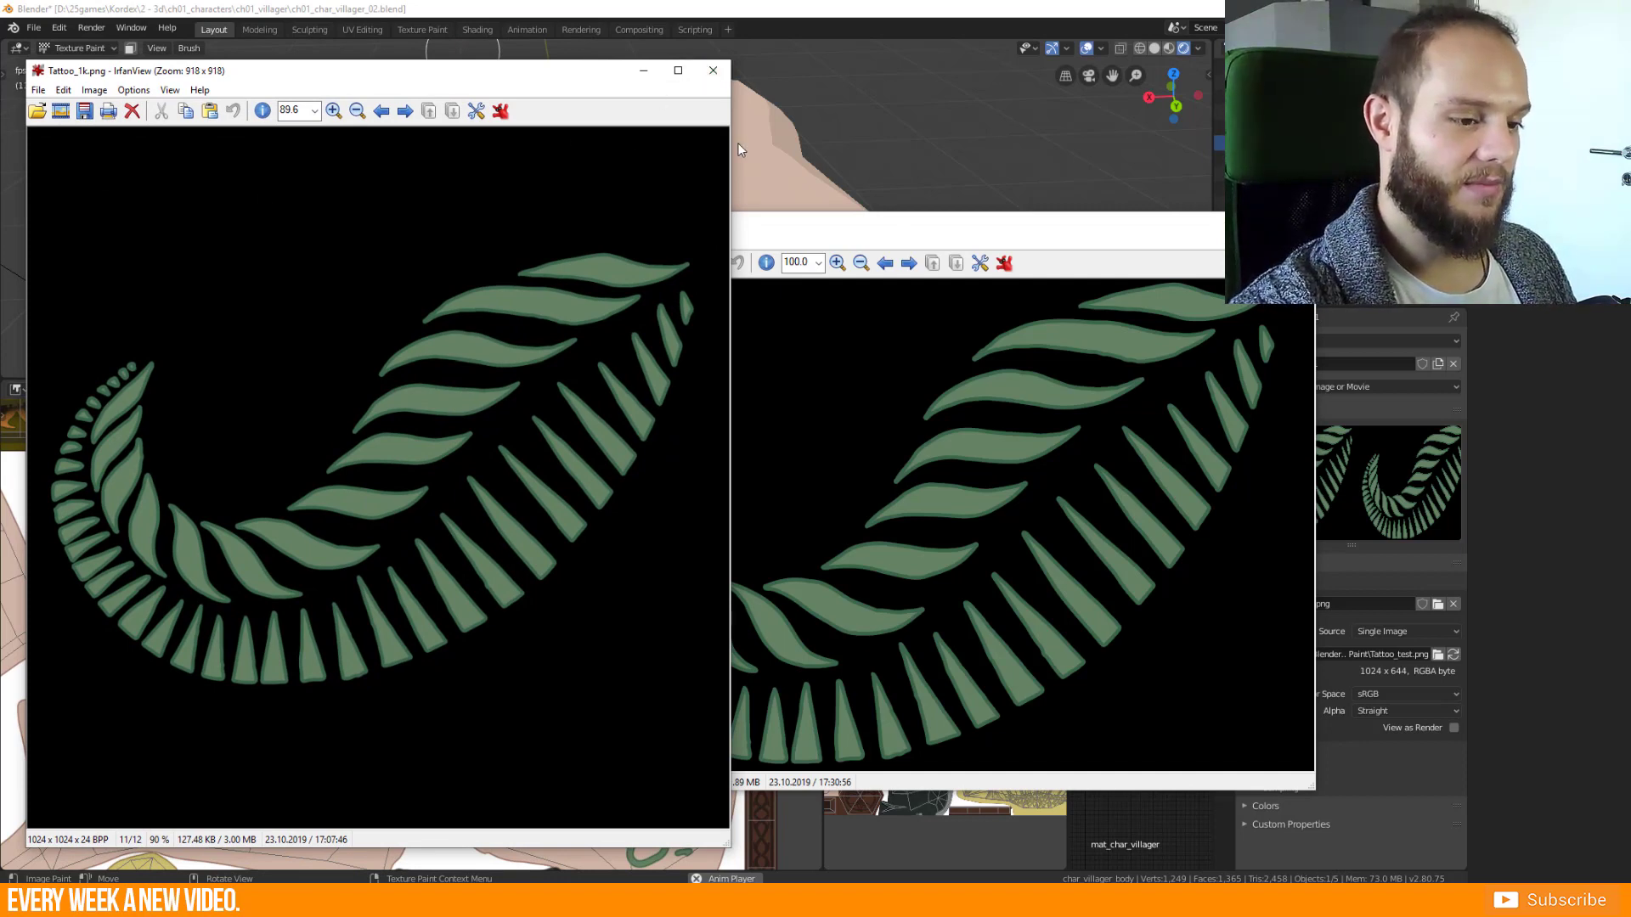
left_click(713, 71)
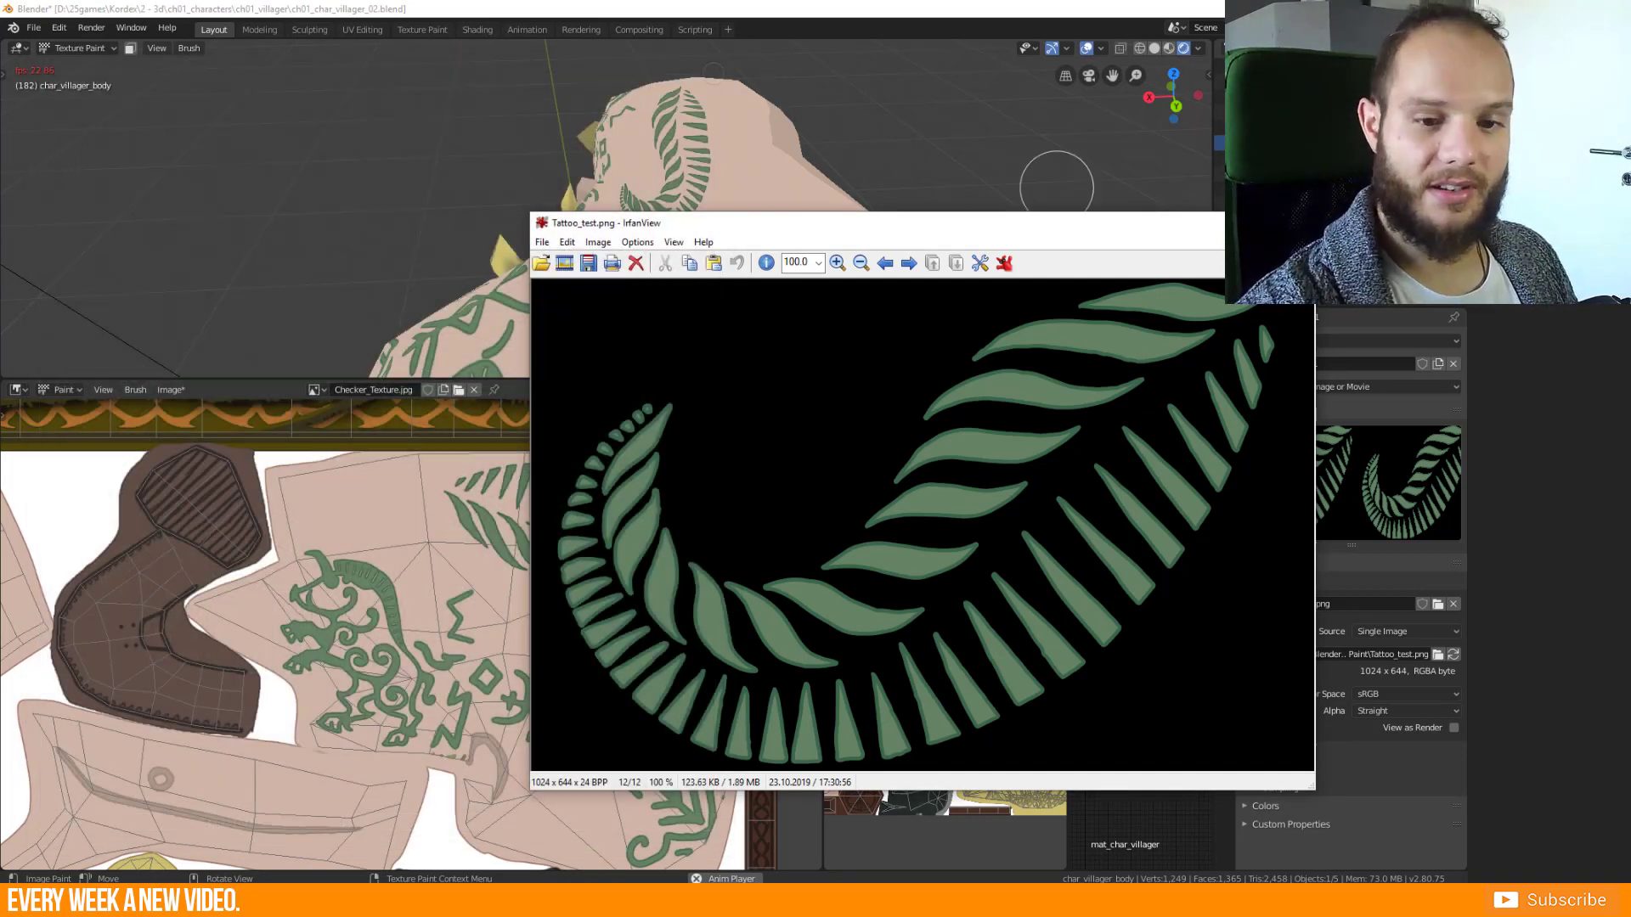
left_click(1295, 223)
left_click(1031, 9)
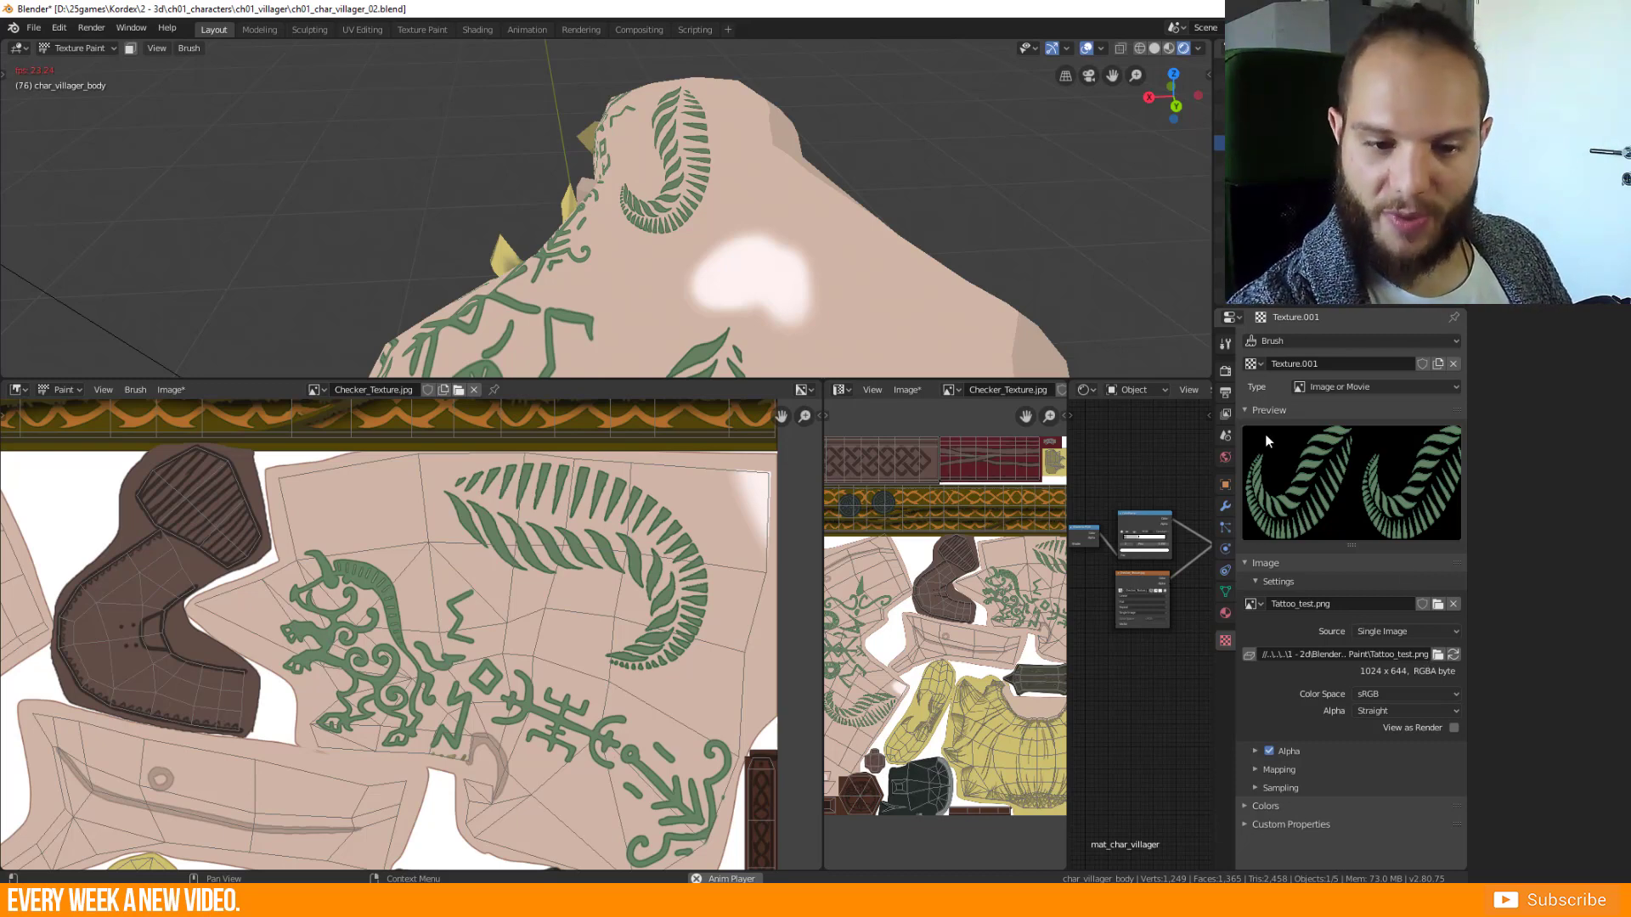
Set the Tattoo_test.png brush texture's mapping to Stencil, and move and rotate the stencil to 327° beside the model's head.
left_click(1224, 344)
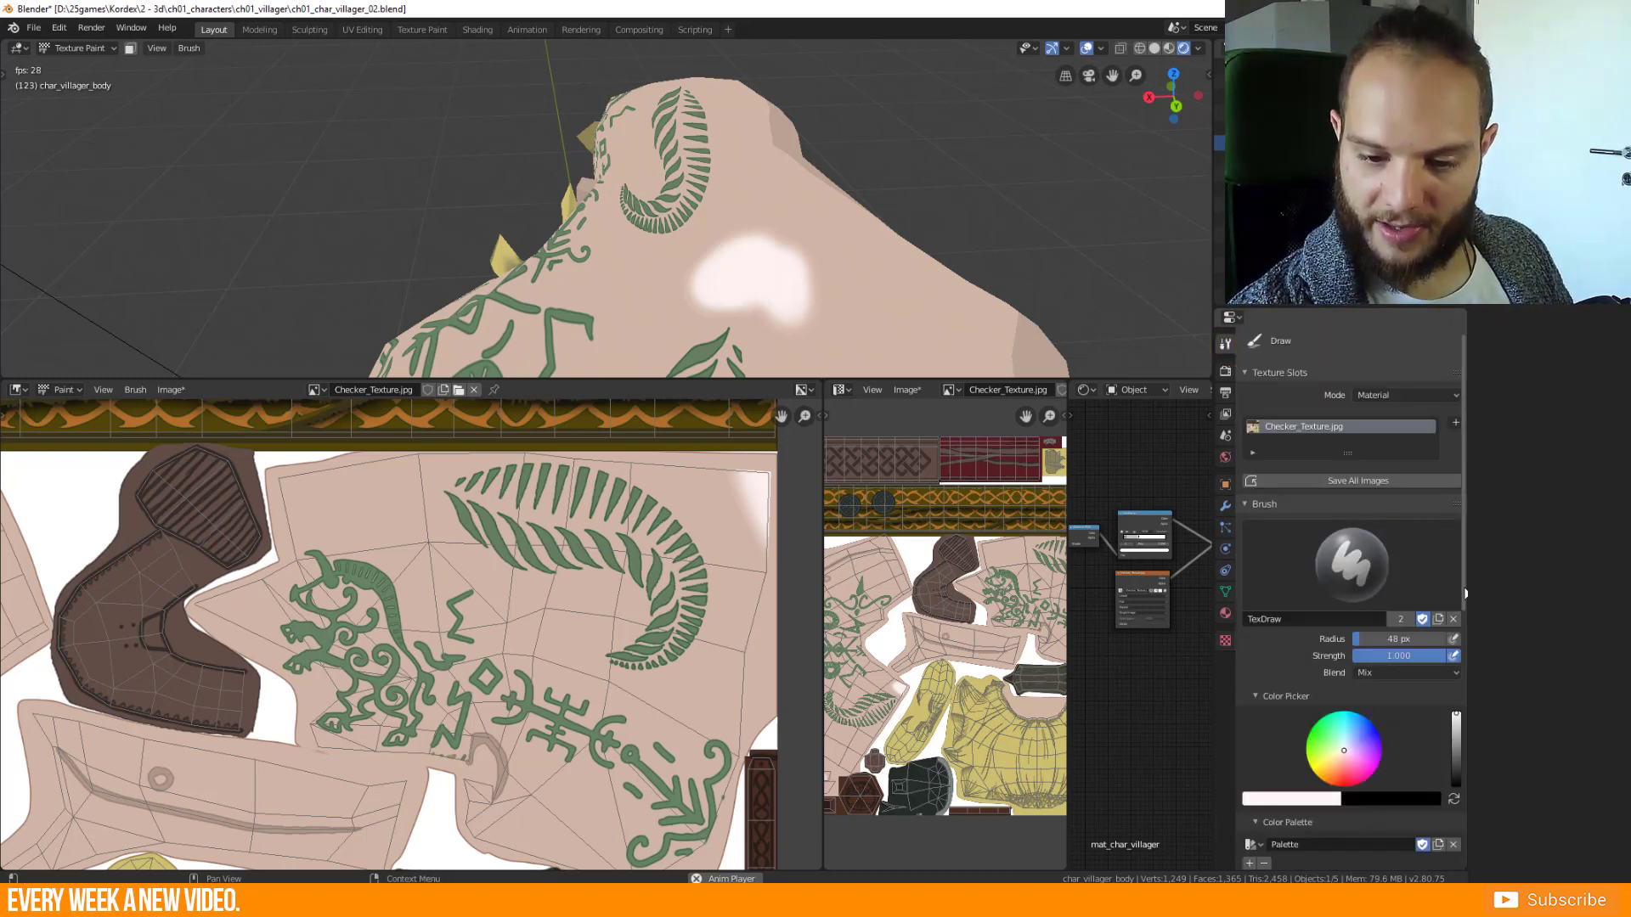
scroll(1450, 747, "down", 5)
scroll(1450, 748, "down", 5)
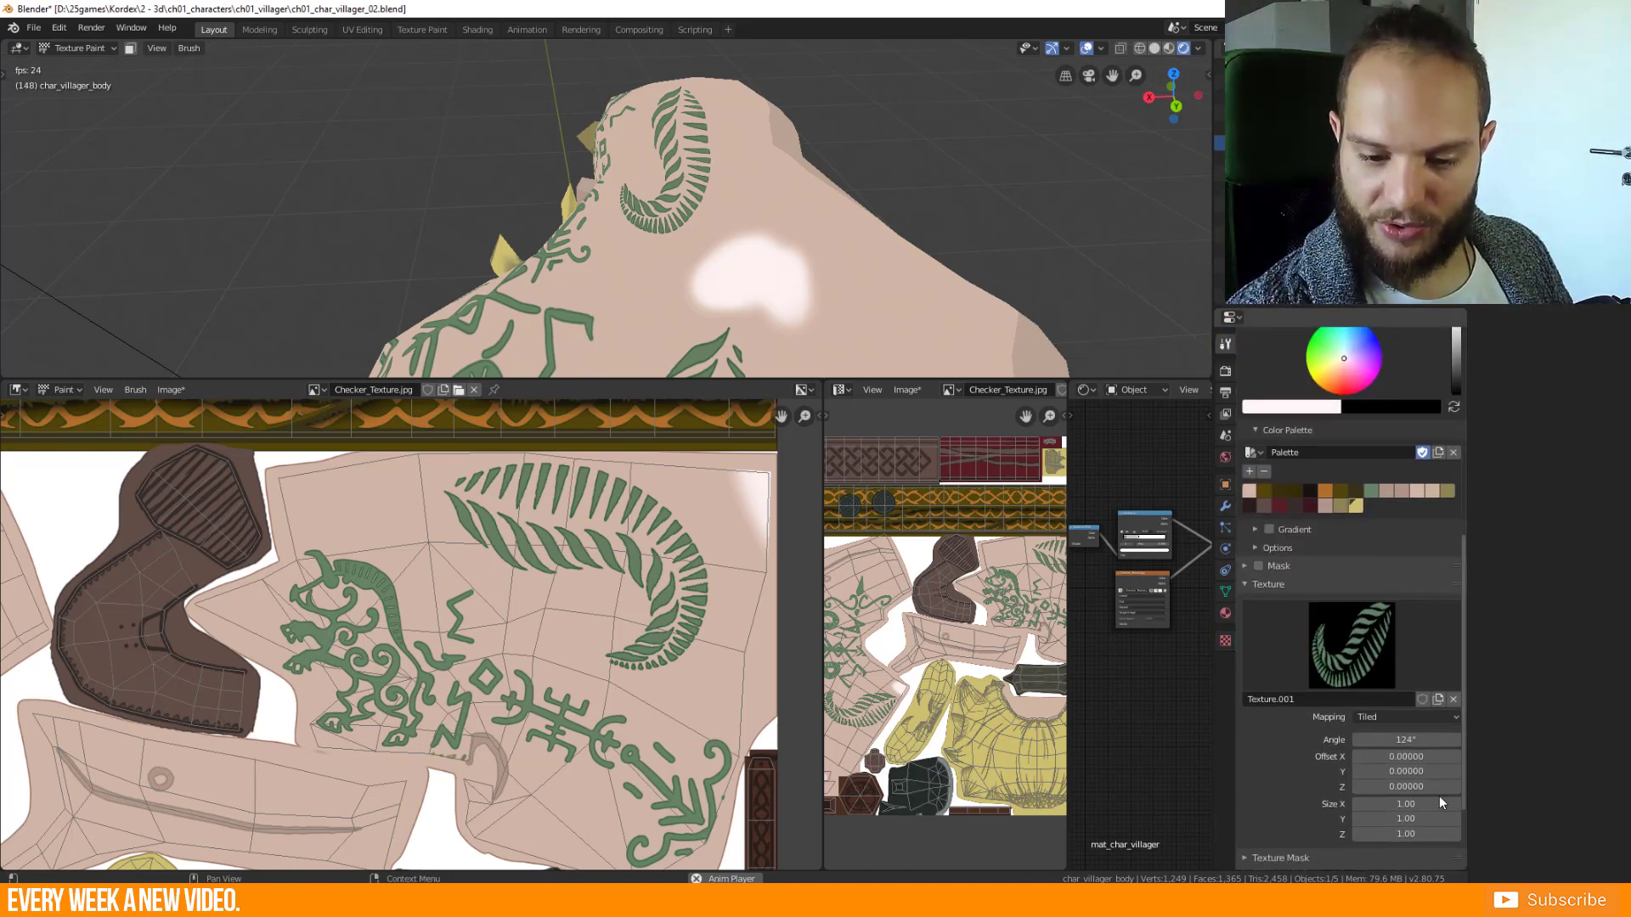
left_click(1378, 714)
left_click(1370, 798)
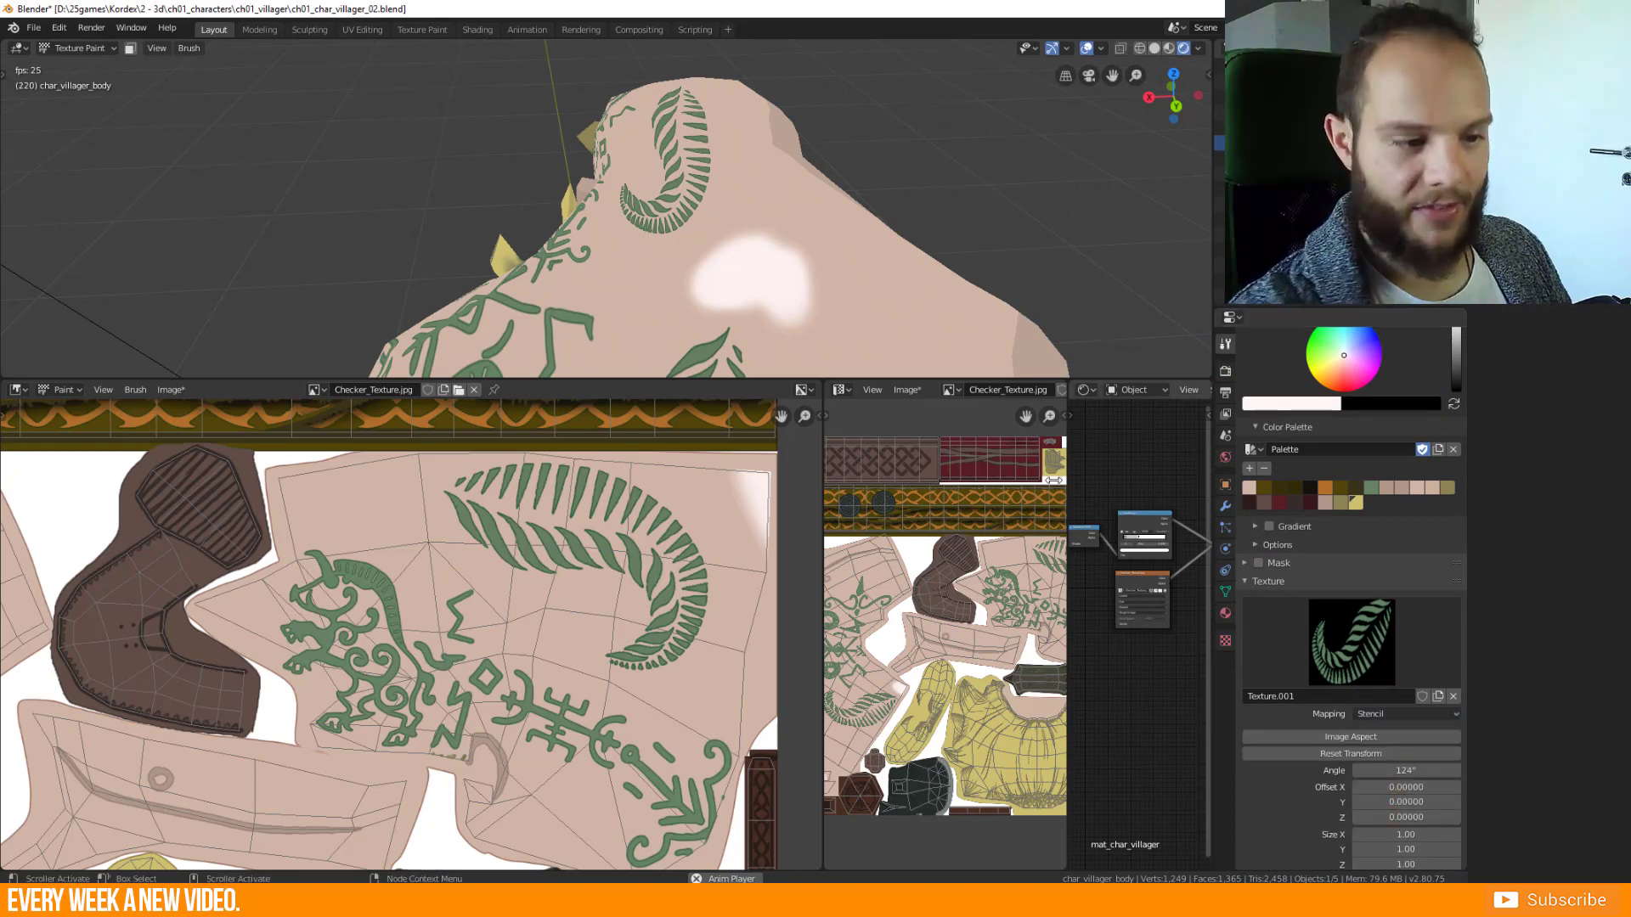
right_click_drag(783, 303, 428, 228)
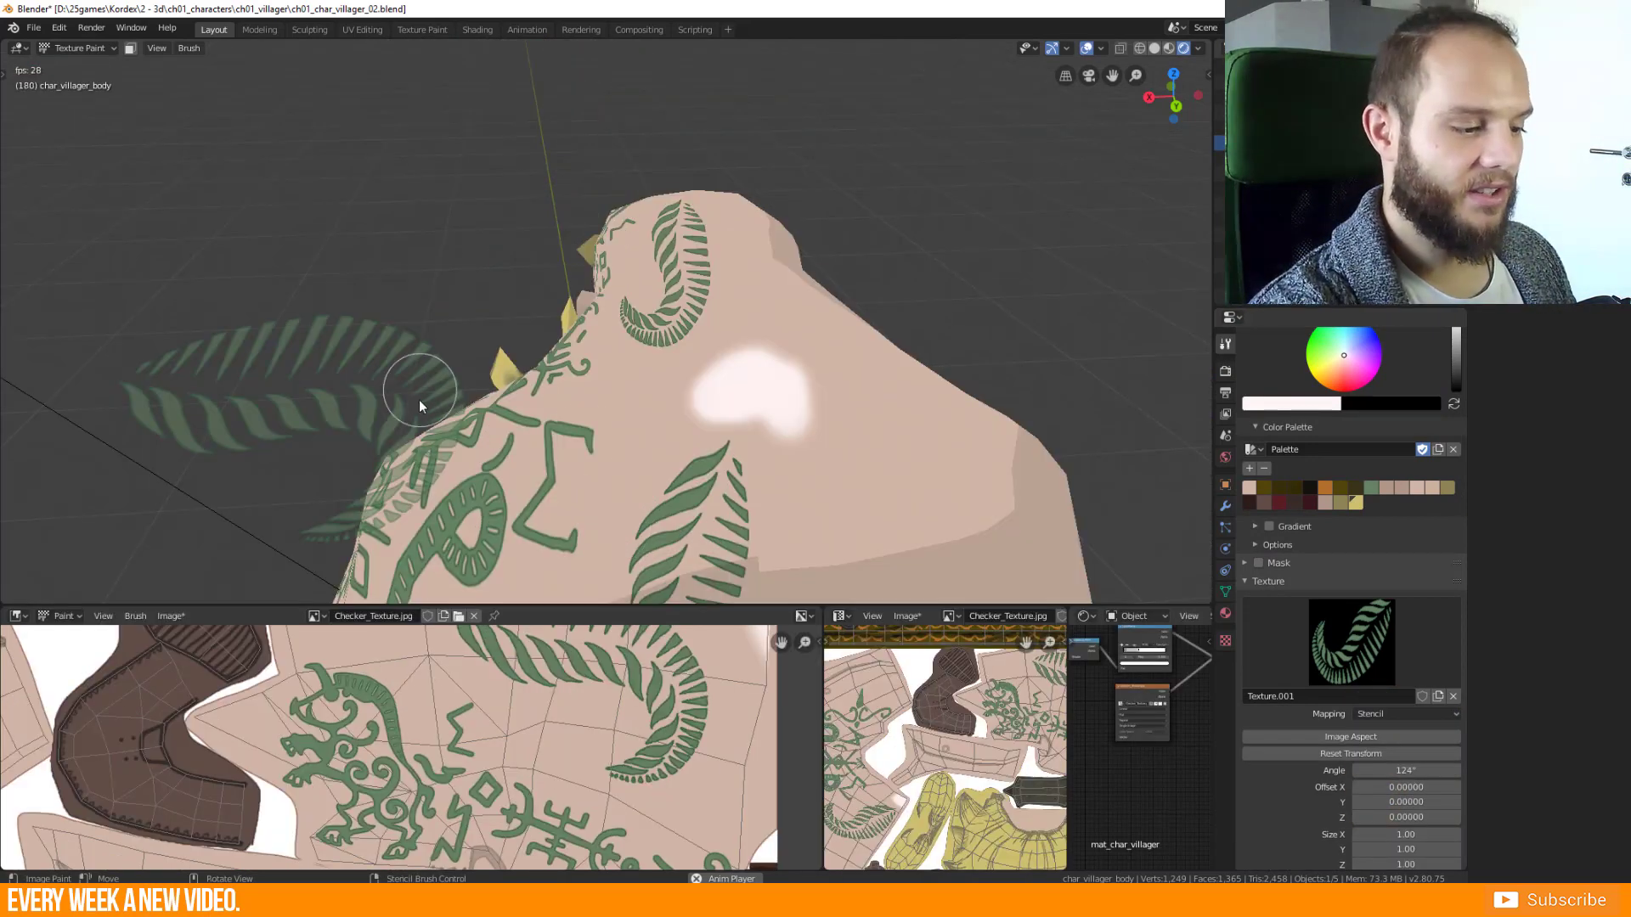
right_click_drag(420, 401, 571, 259)
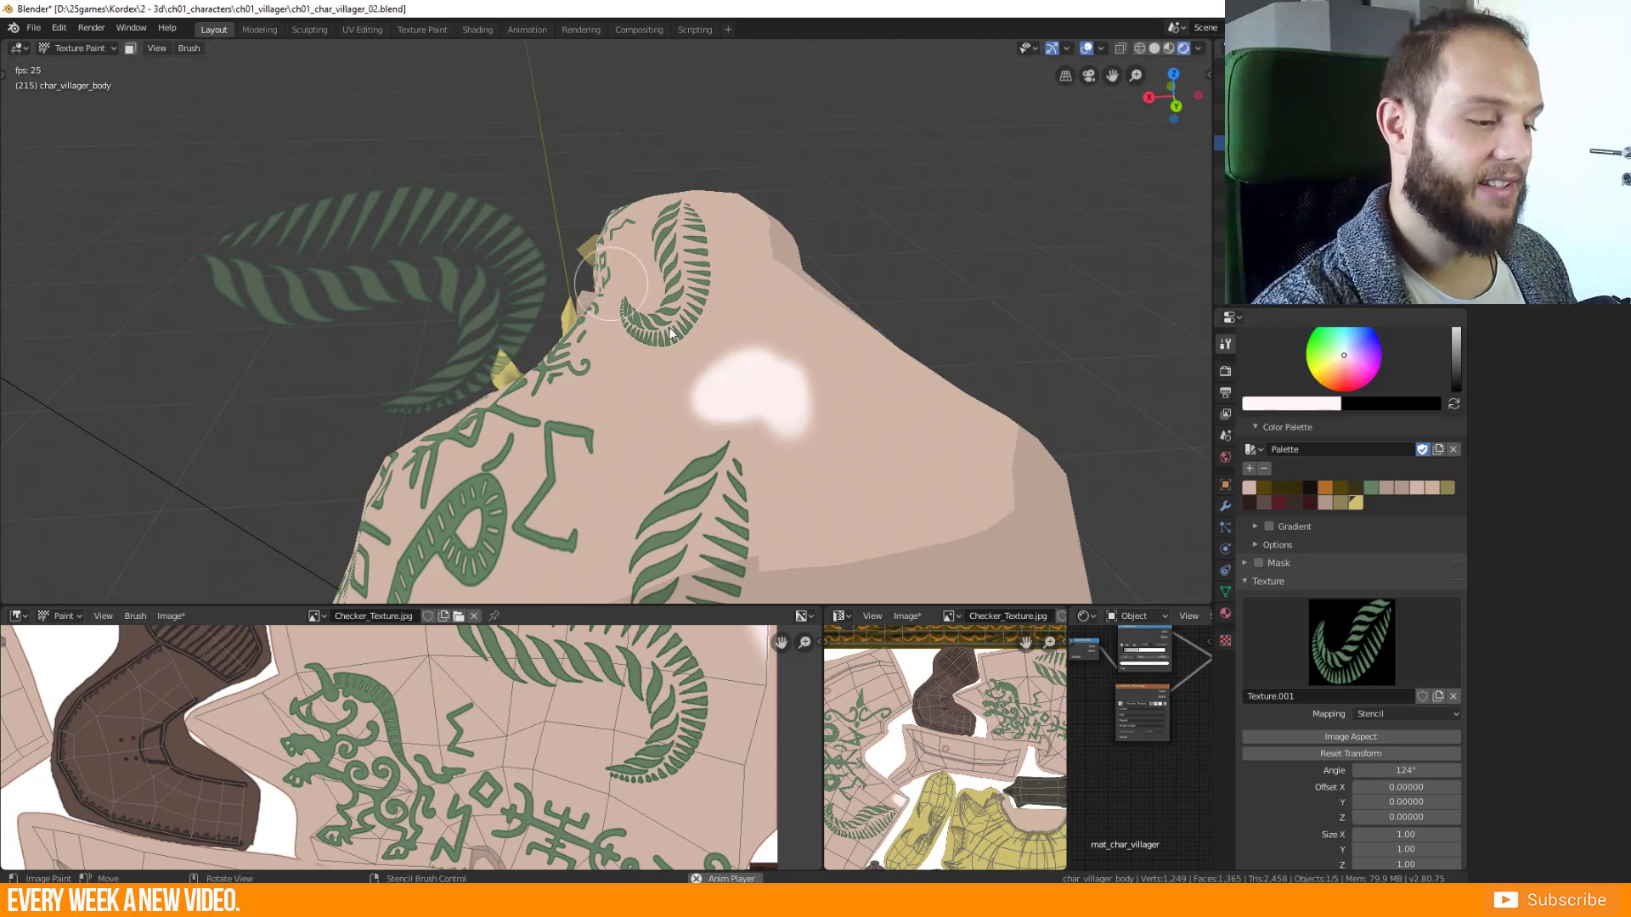
right_click_drag(691, 388, 279, 306)
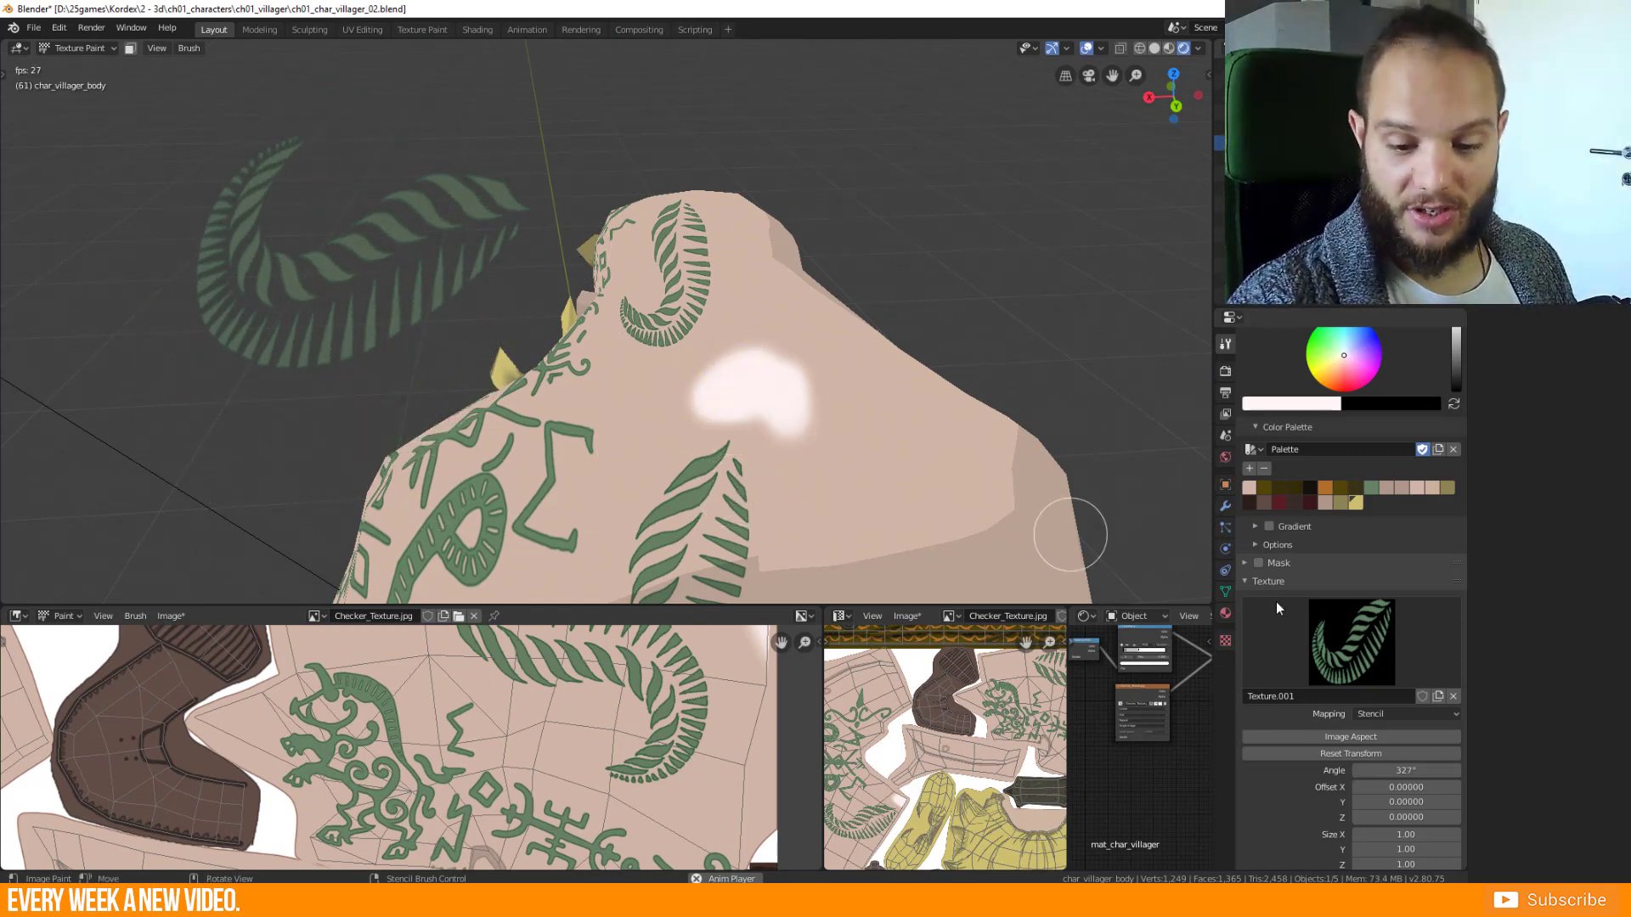
Switch the brush to the other fern texture, named Texture, place its stencil over the near-white patch on the back, and rotate it to 21.1°.
left_click(1340, 653)
left_click(986, 401)
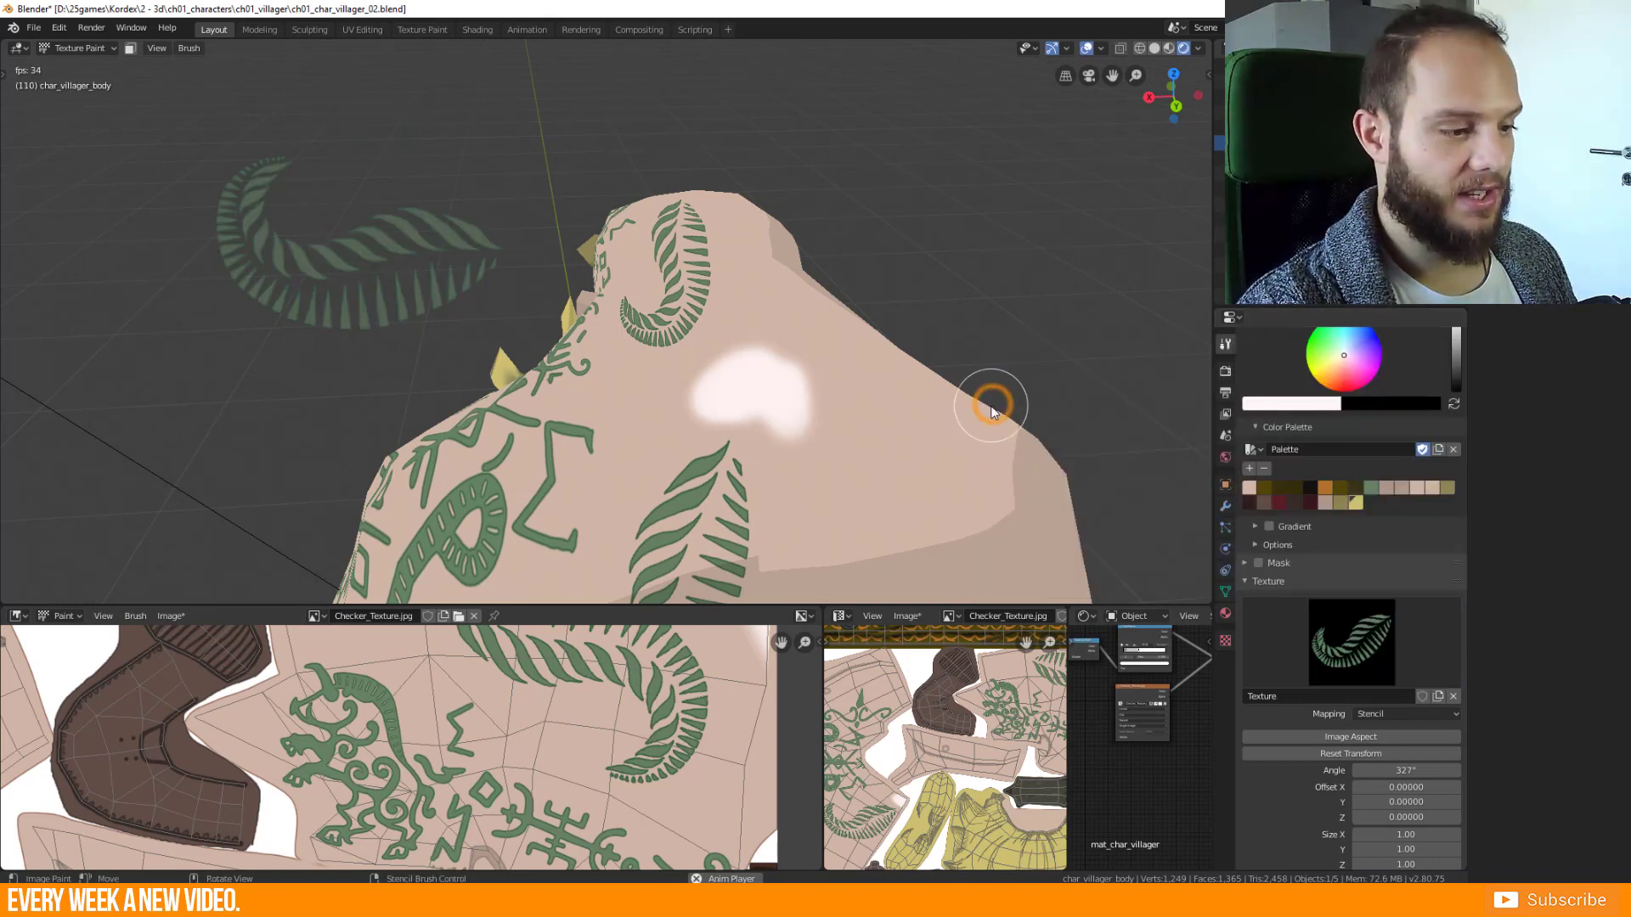
right_click_drag(520, 339, 792, 440)
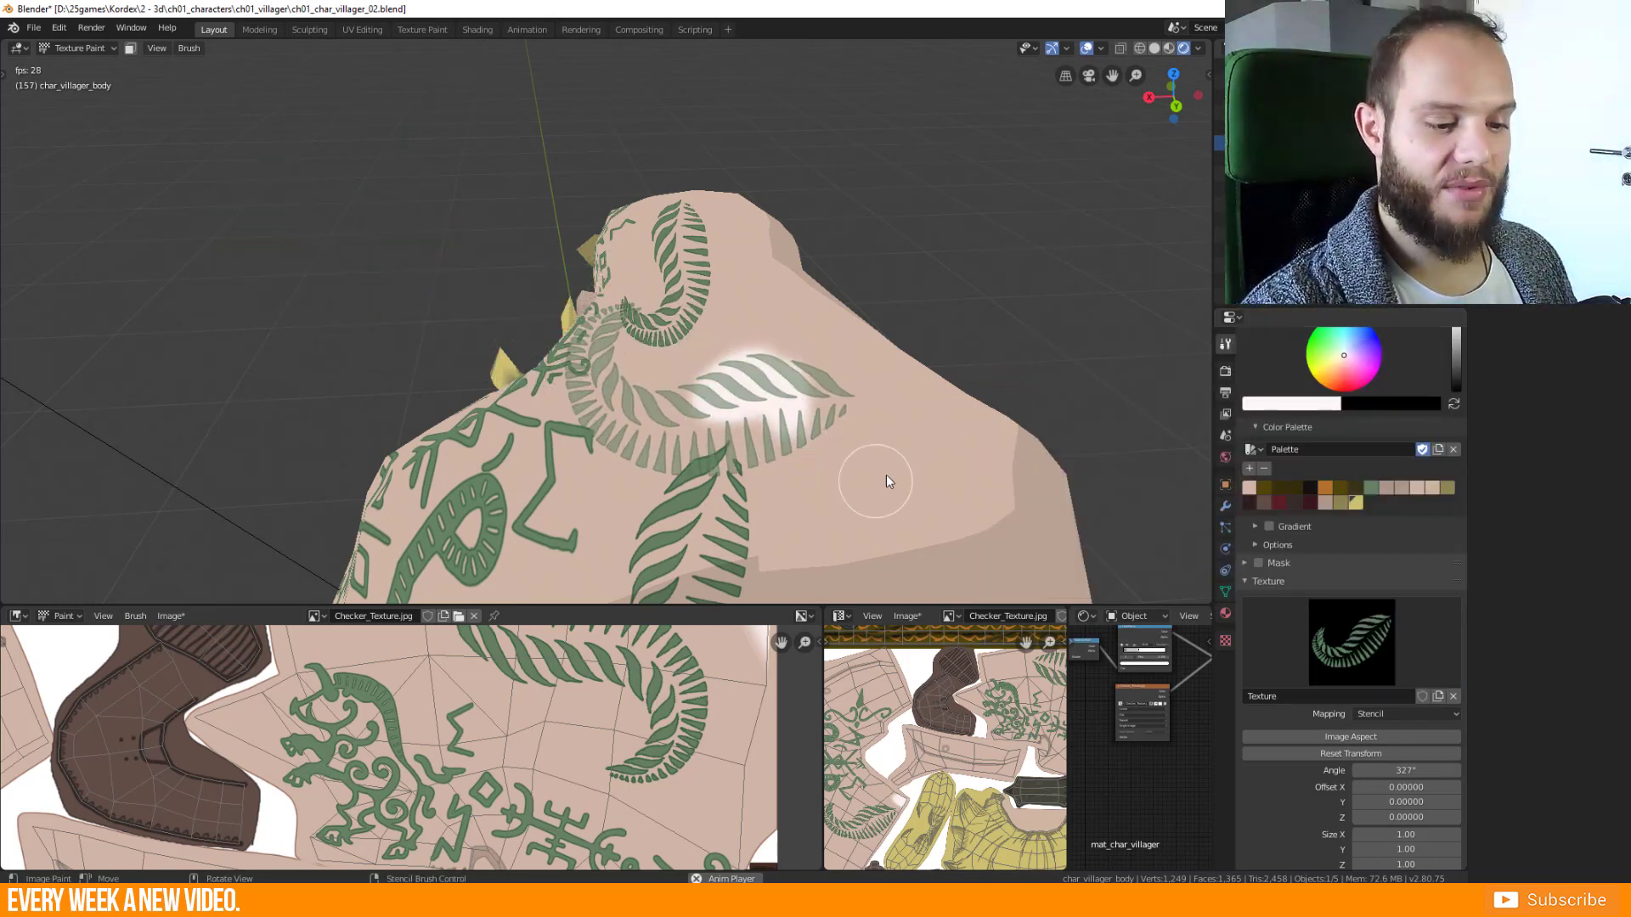
right_click_drag(851, 286, 847, 286, "ctrl")
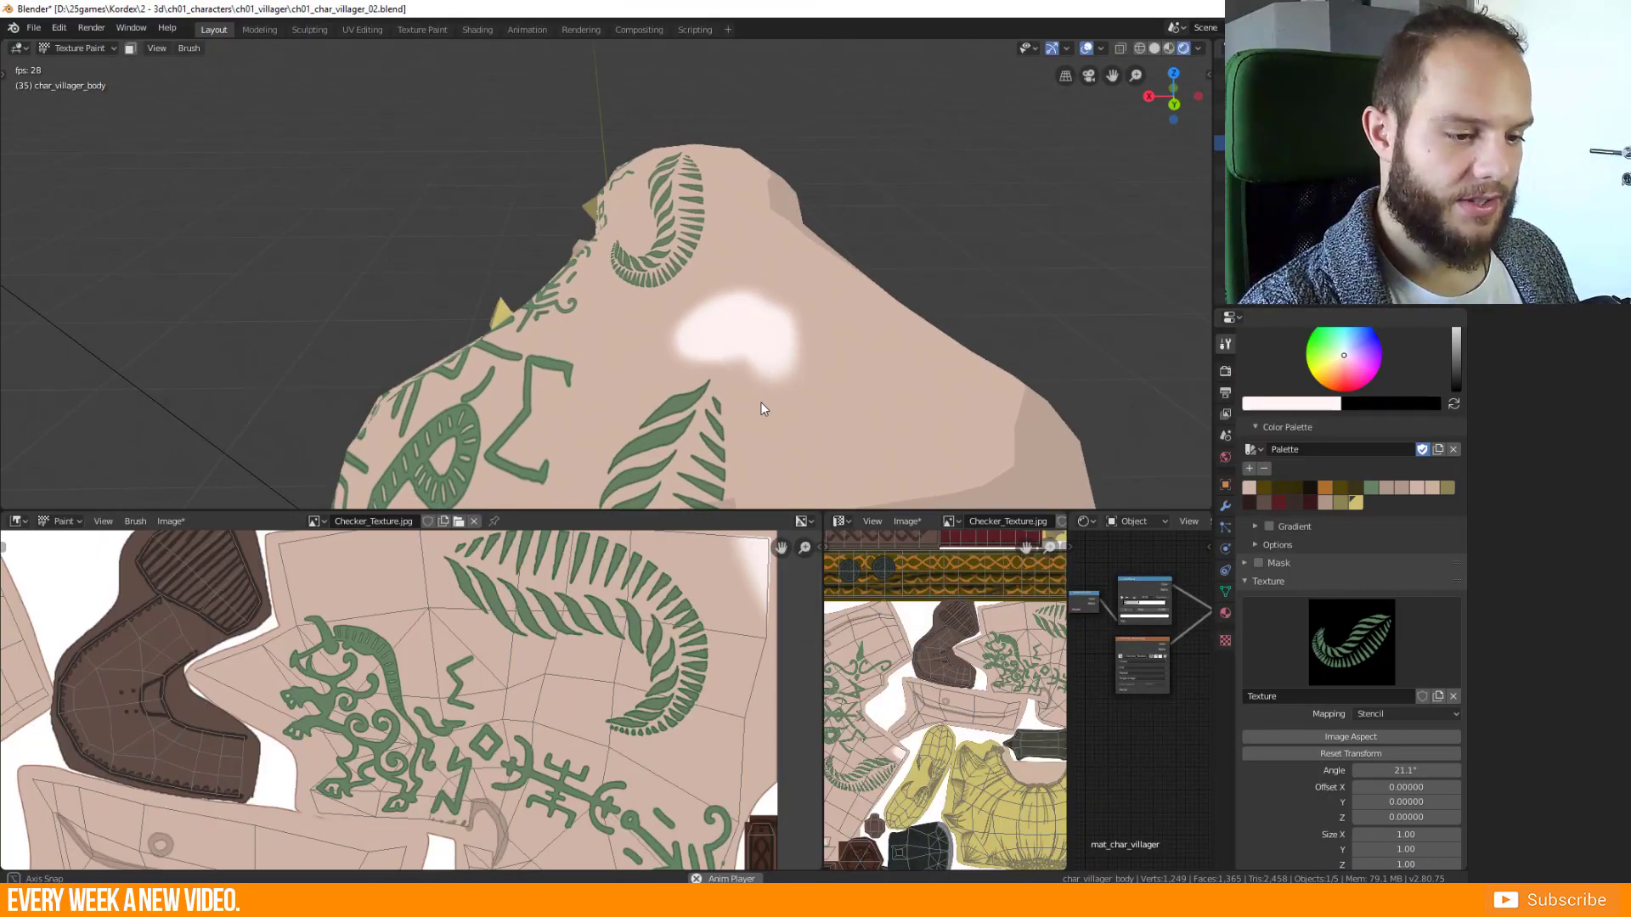
Remove the fern texture from the brush and set the mapping to Tiled.
left_click(1453, 695)
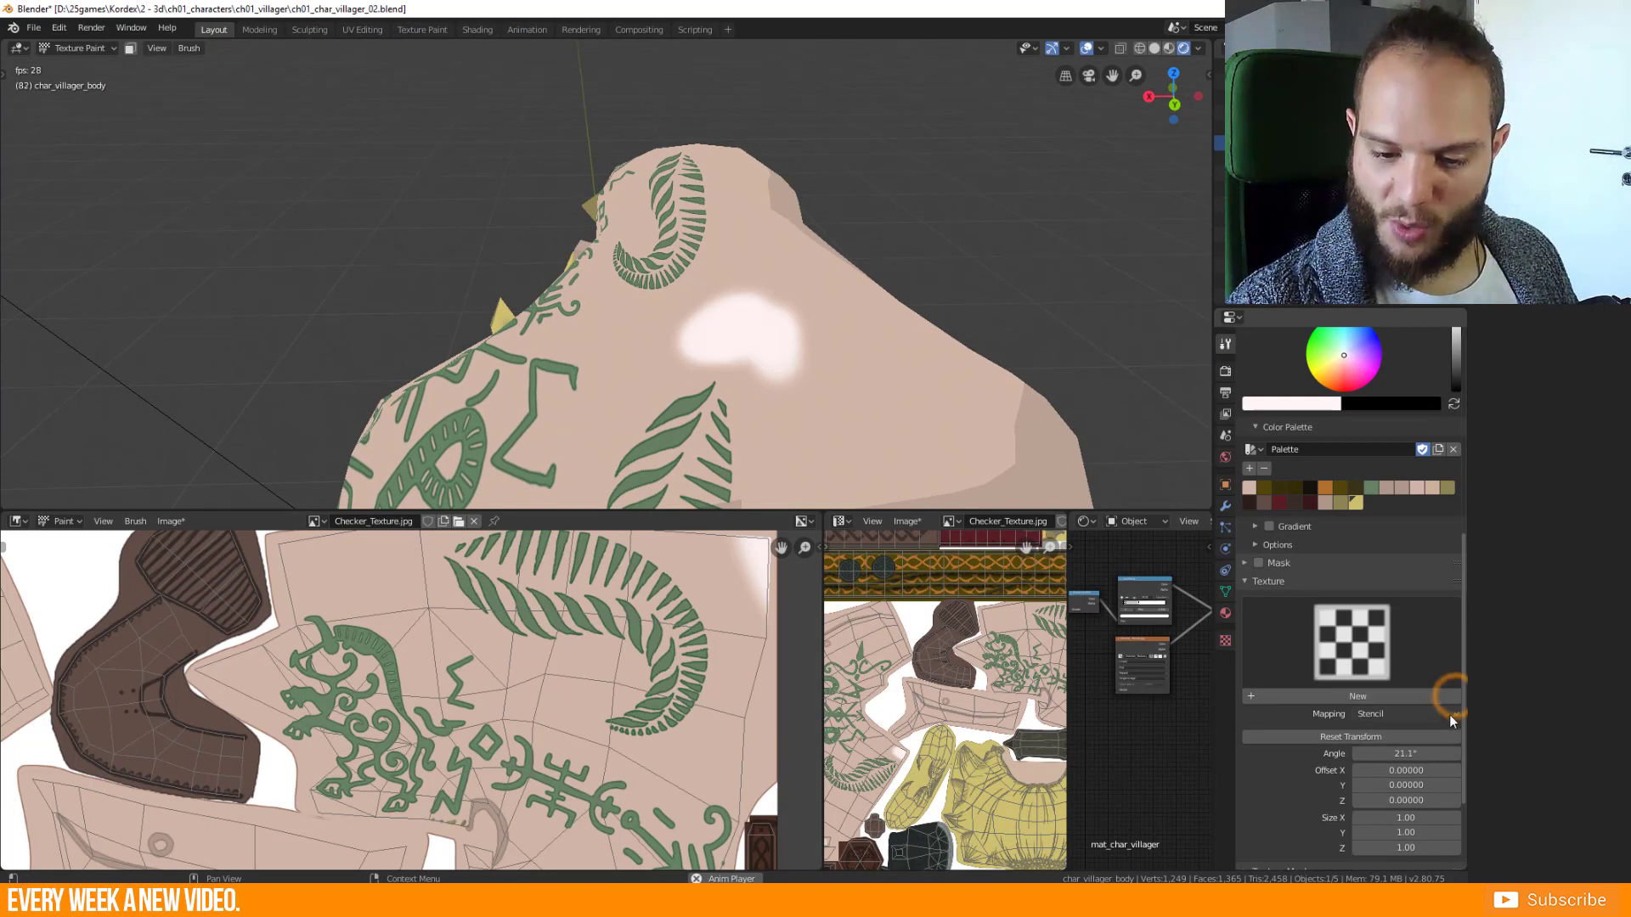
left_click(1449, 713)
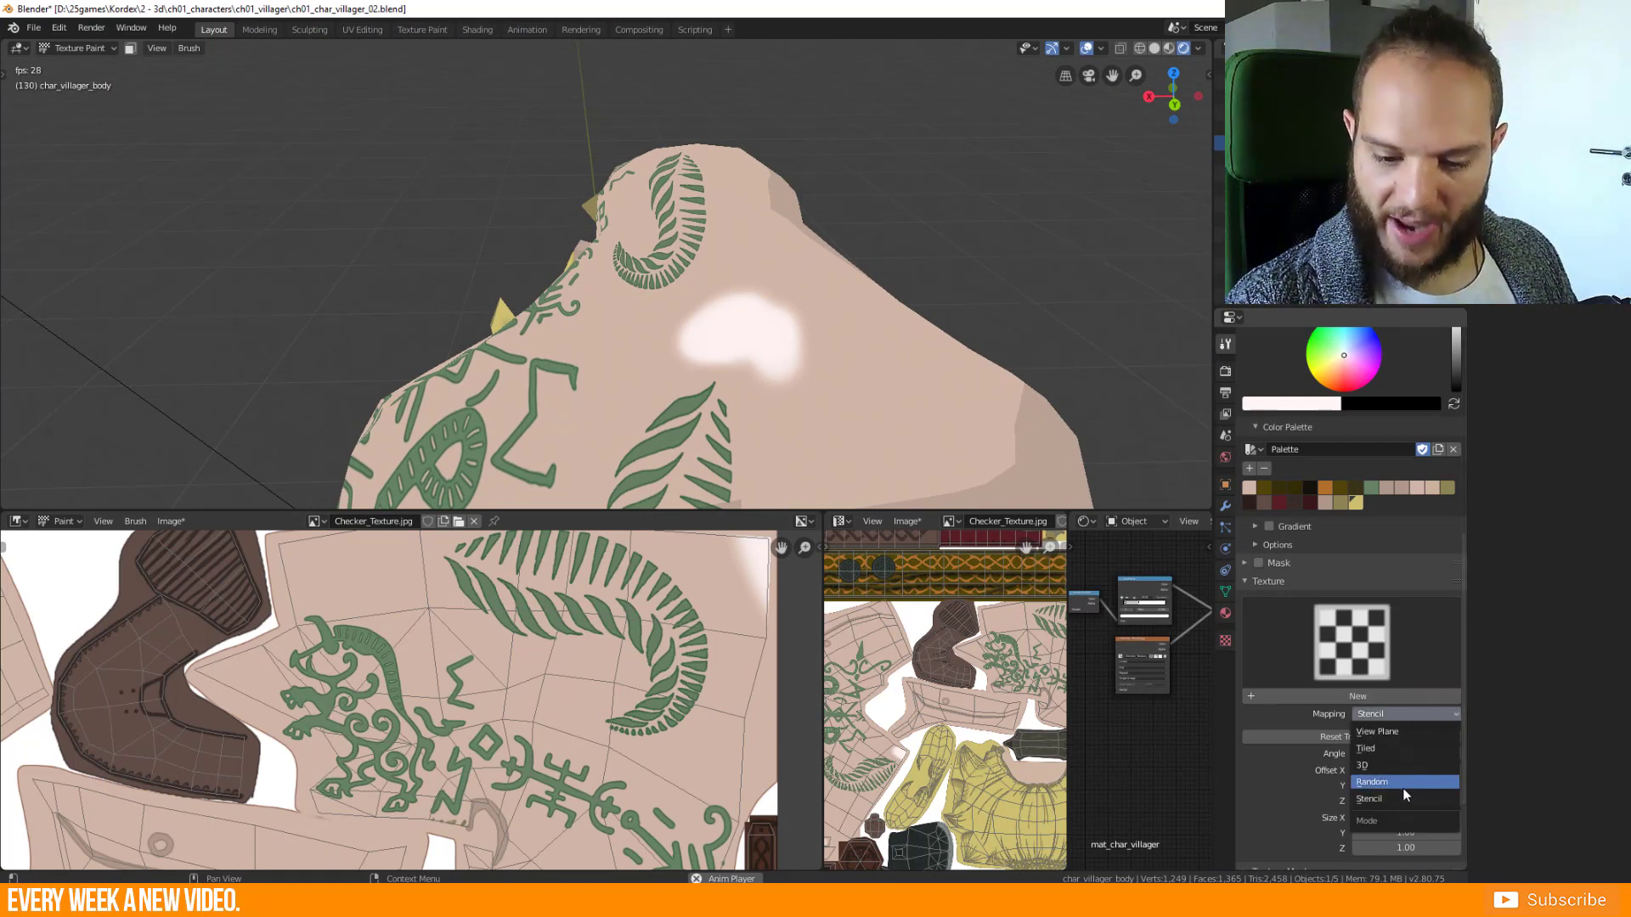
left_click(1365, 748)
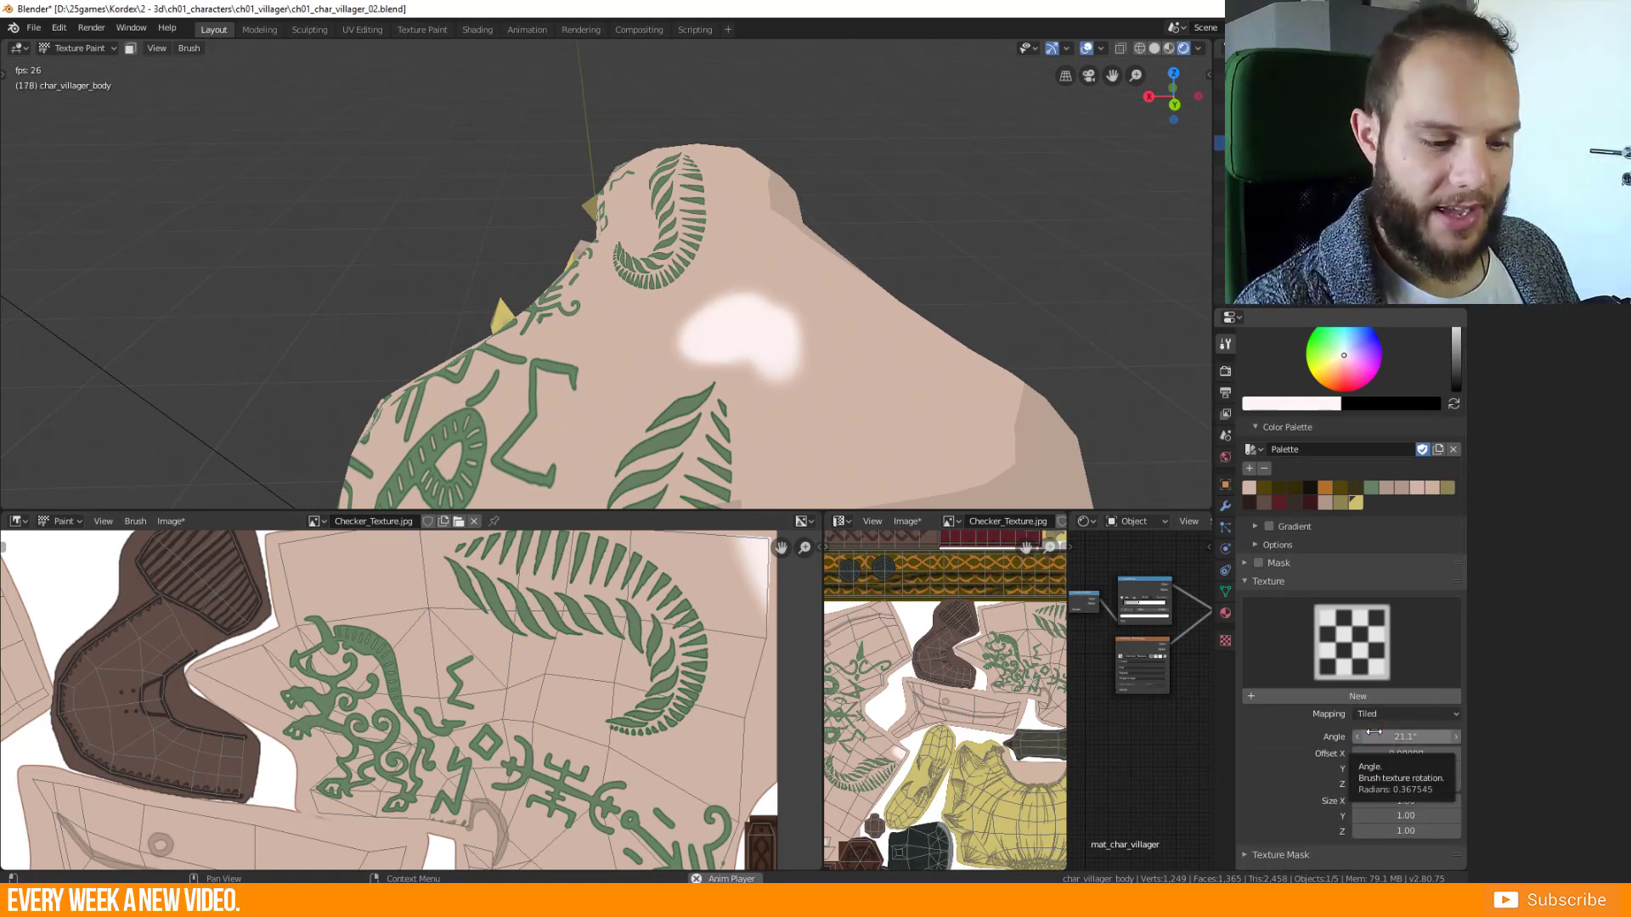
Sample the skin colour from the back and paint over the near-white patch and the fern tattoo on the back of the head.
middle_click_drag(930, 423, 912, 425)
key("s")
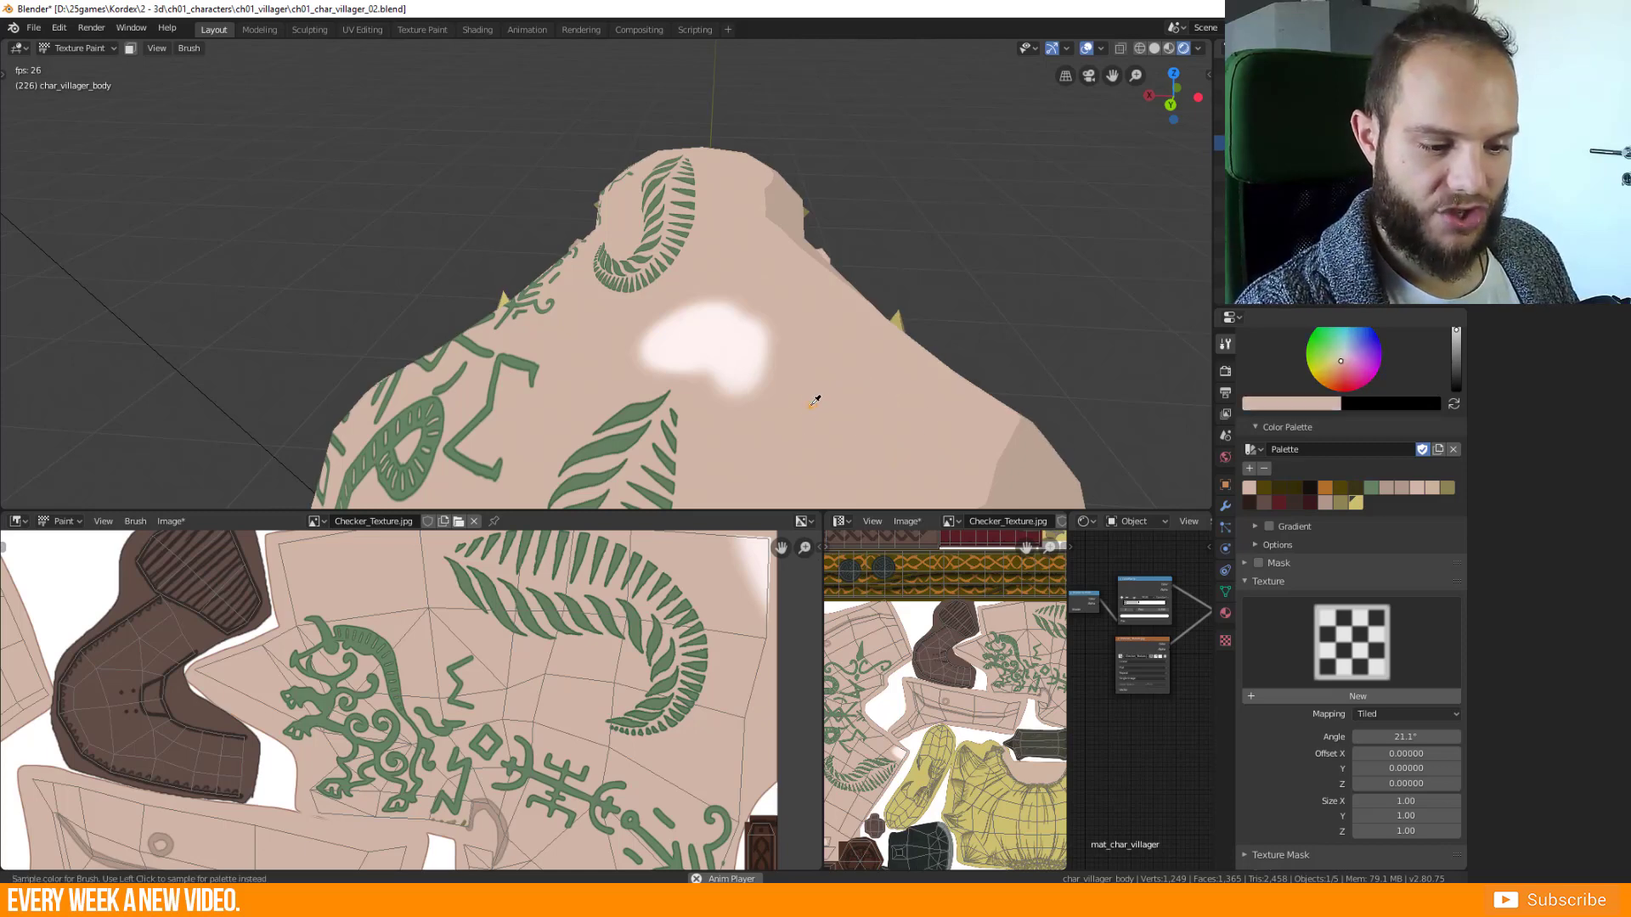
left_click(813, 403)
left_click(1371, 503)
mouse_move(680, 314)
left_mouse_down()
mouse_move(666, 343)
mouse_move(772, 350)
left_mouse_up()
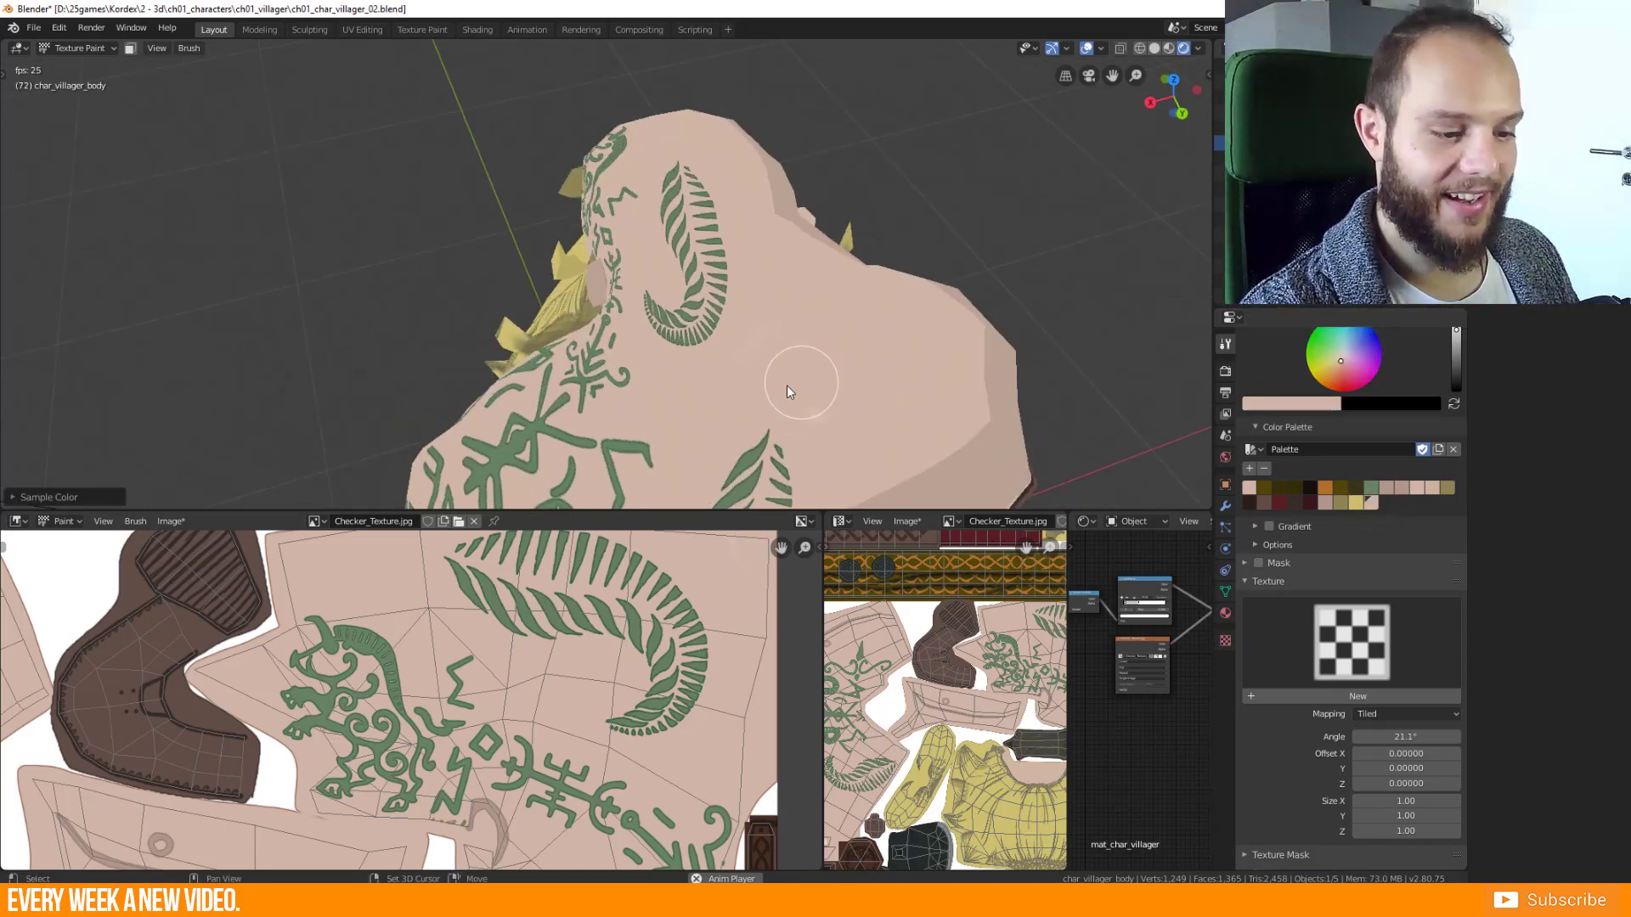
mouse_move(705, 154)
middle_mouse_down()
mouse_move(684, 335)
mouse_move(710, 316)
middle_mouse_up()
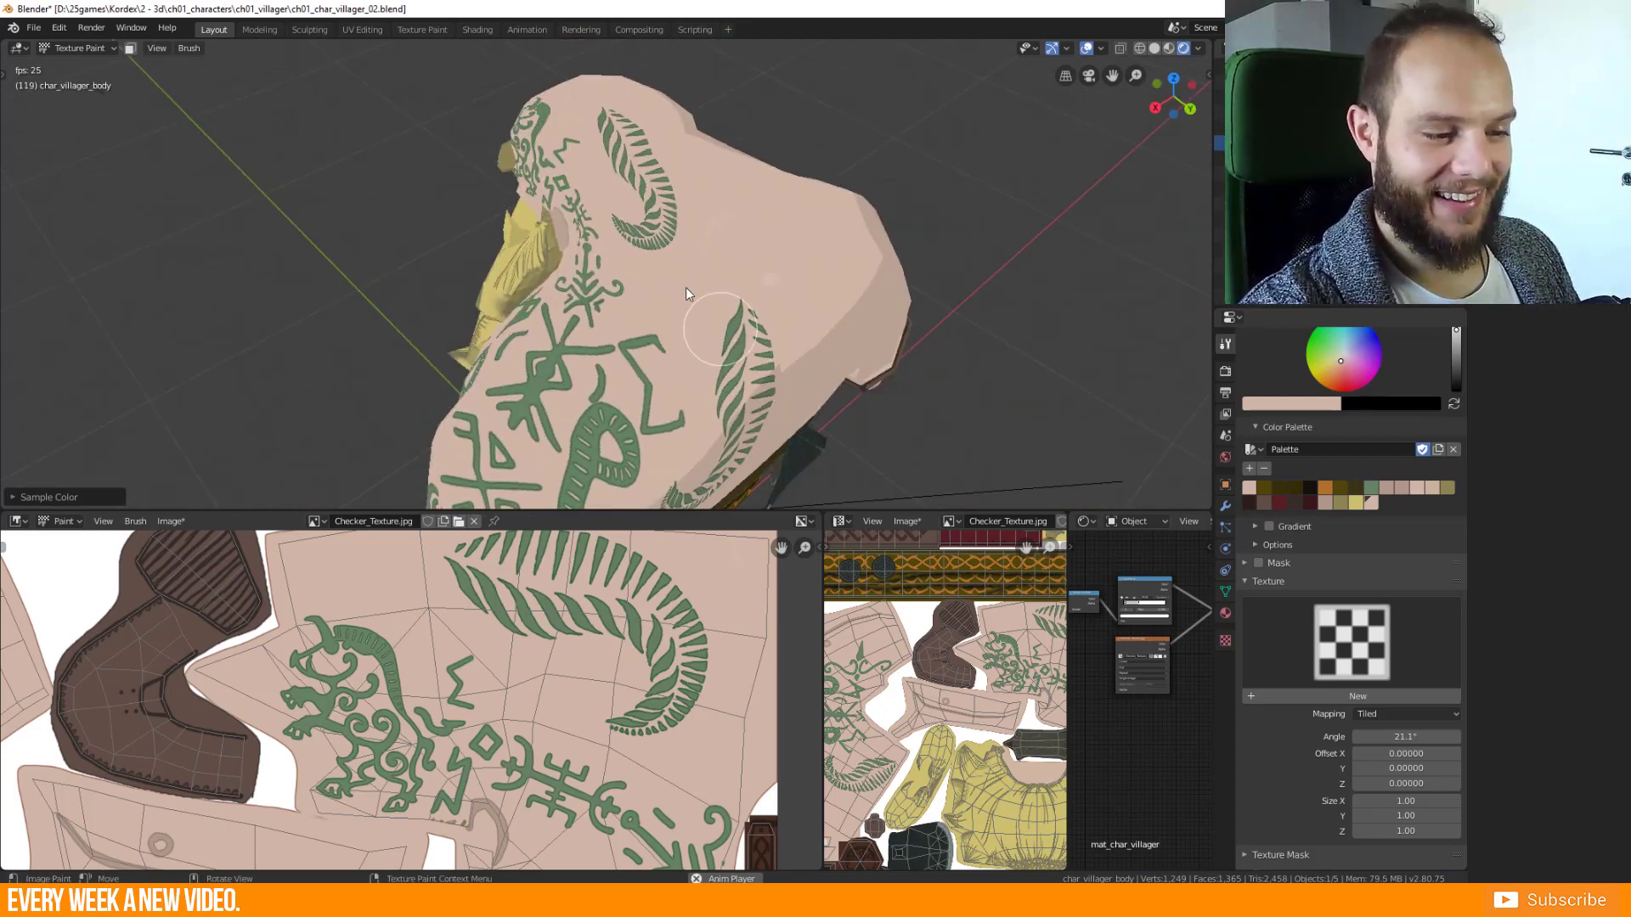
left_click_drag(655, 263, 615, 215)
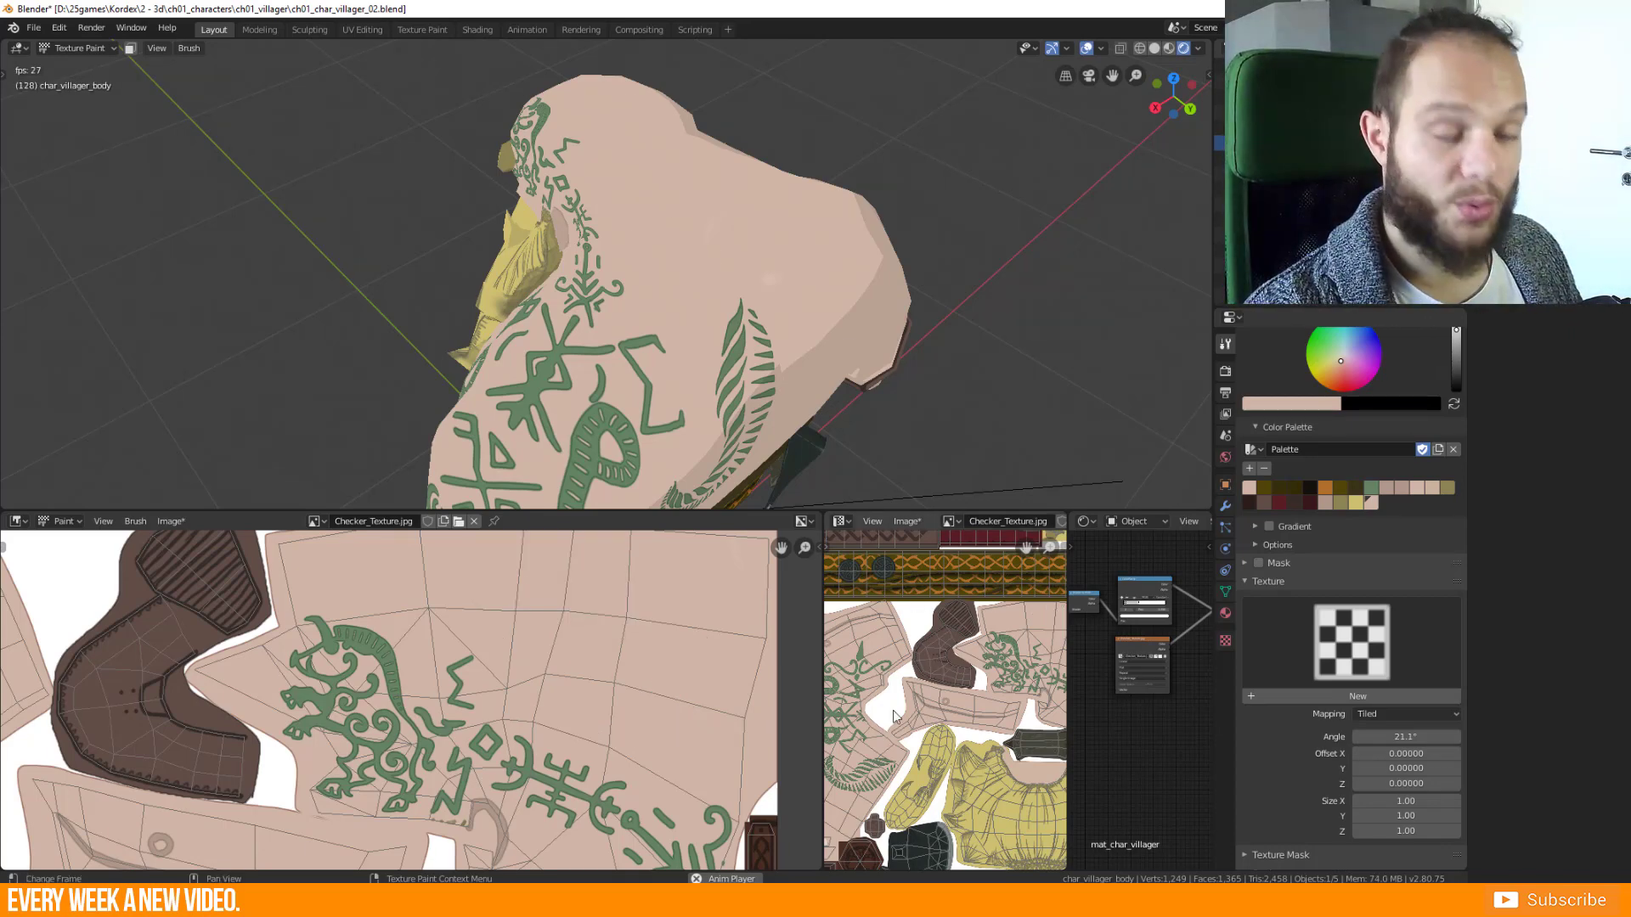
Enlarge the image editor to show the whole Checker_Texture.jpg and examine the options for saving the image separately from the blend file.
left_click_drag(731, 510, 731, 354)
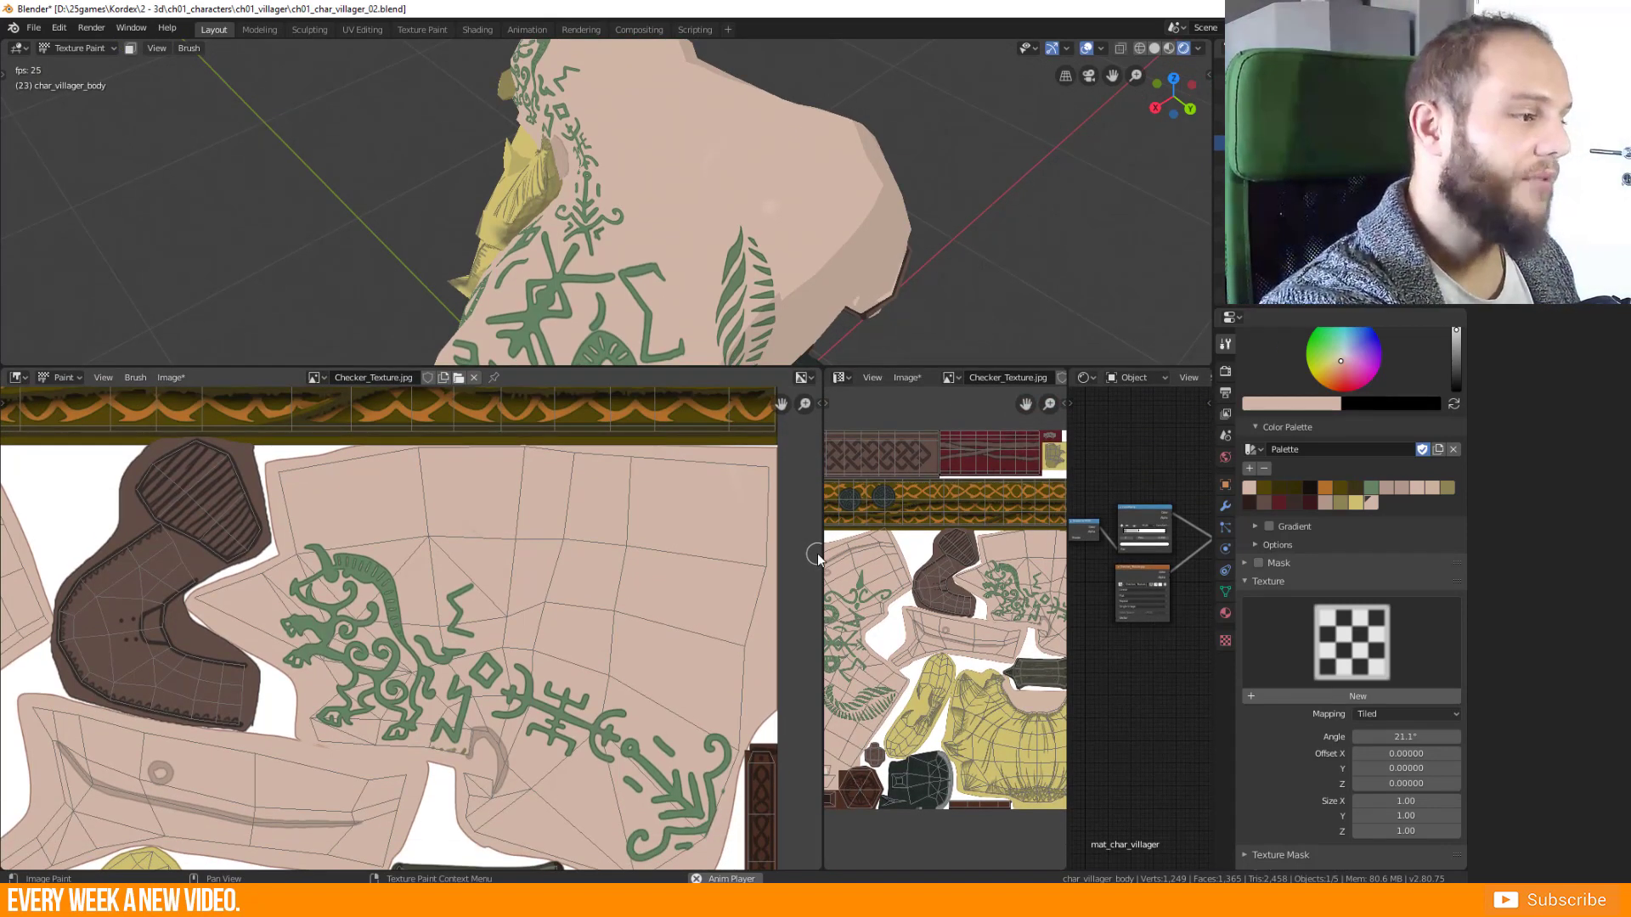
left_click(34, 28)
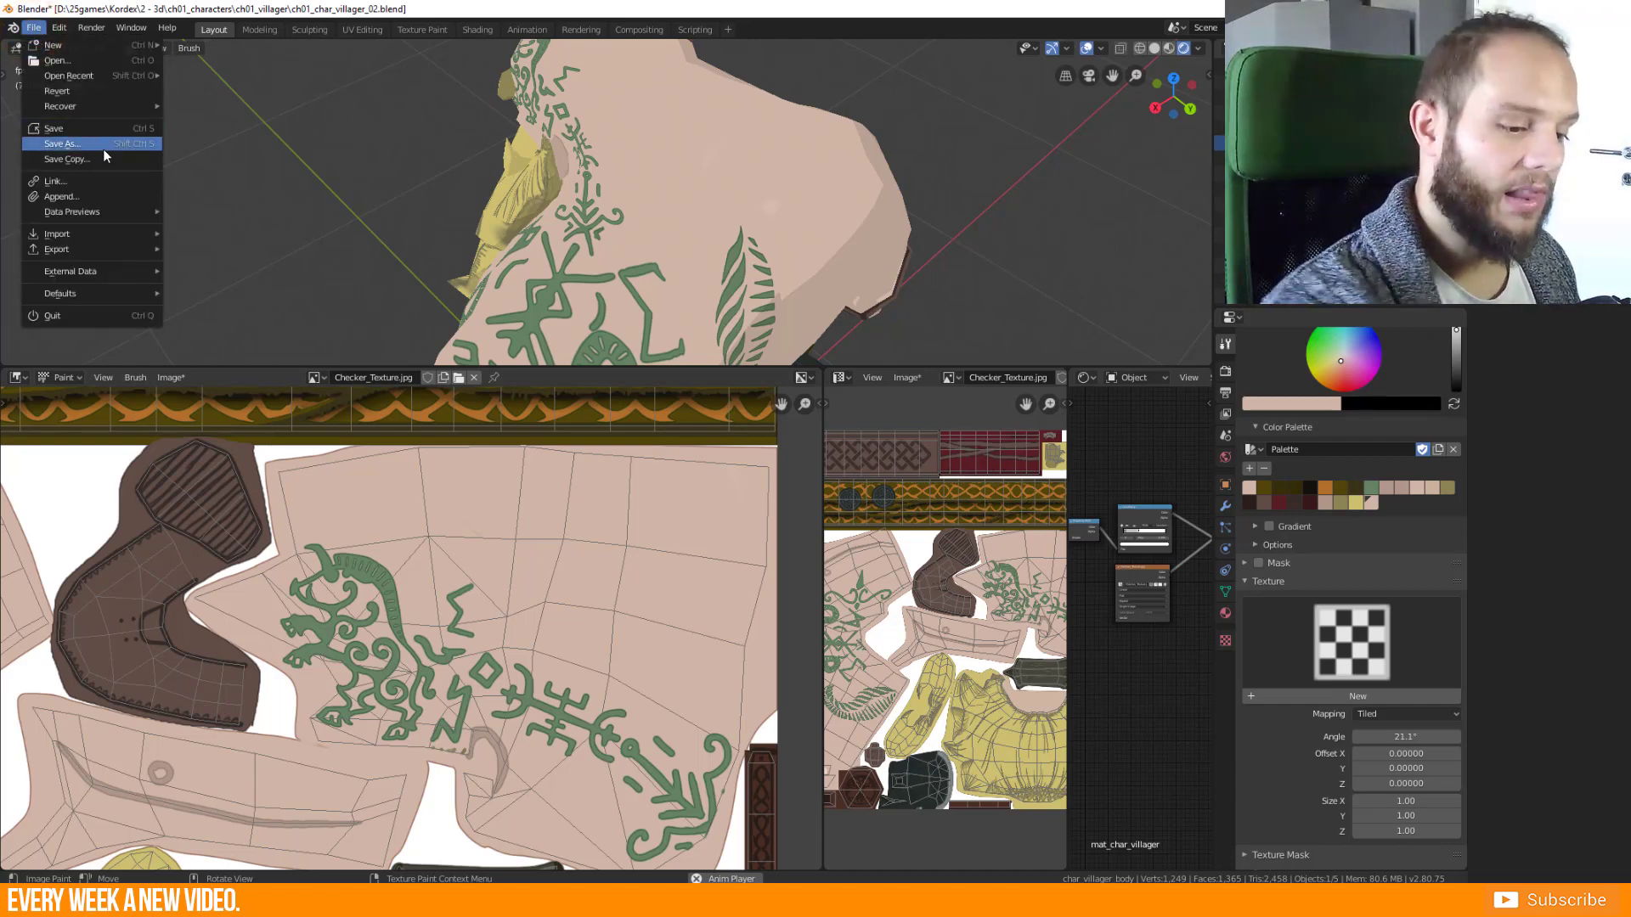
left_click_drag(822, 649, 582, 649)
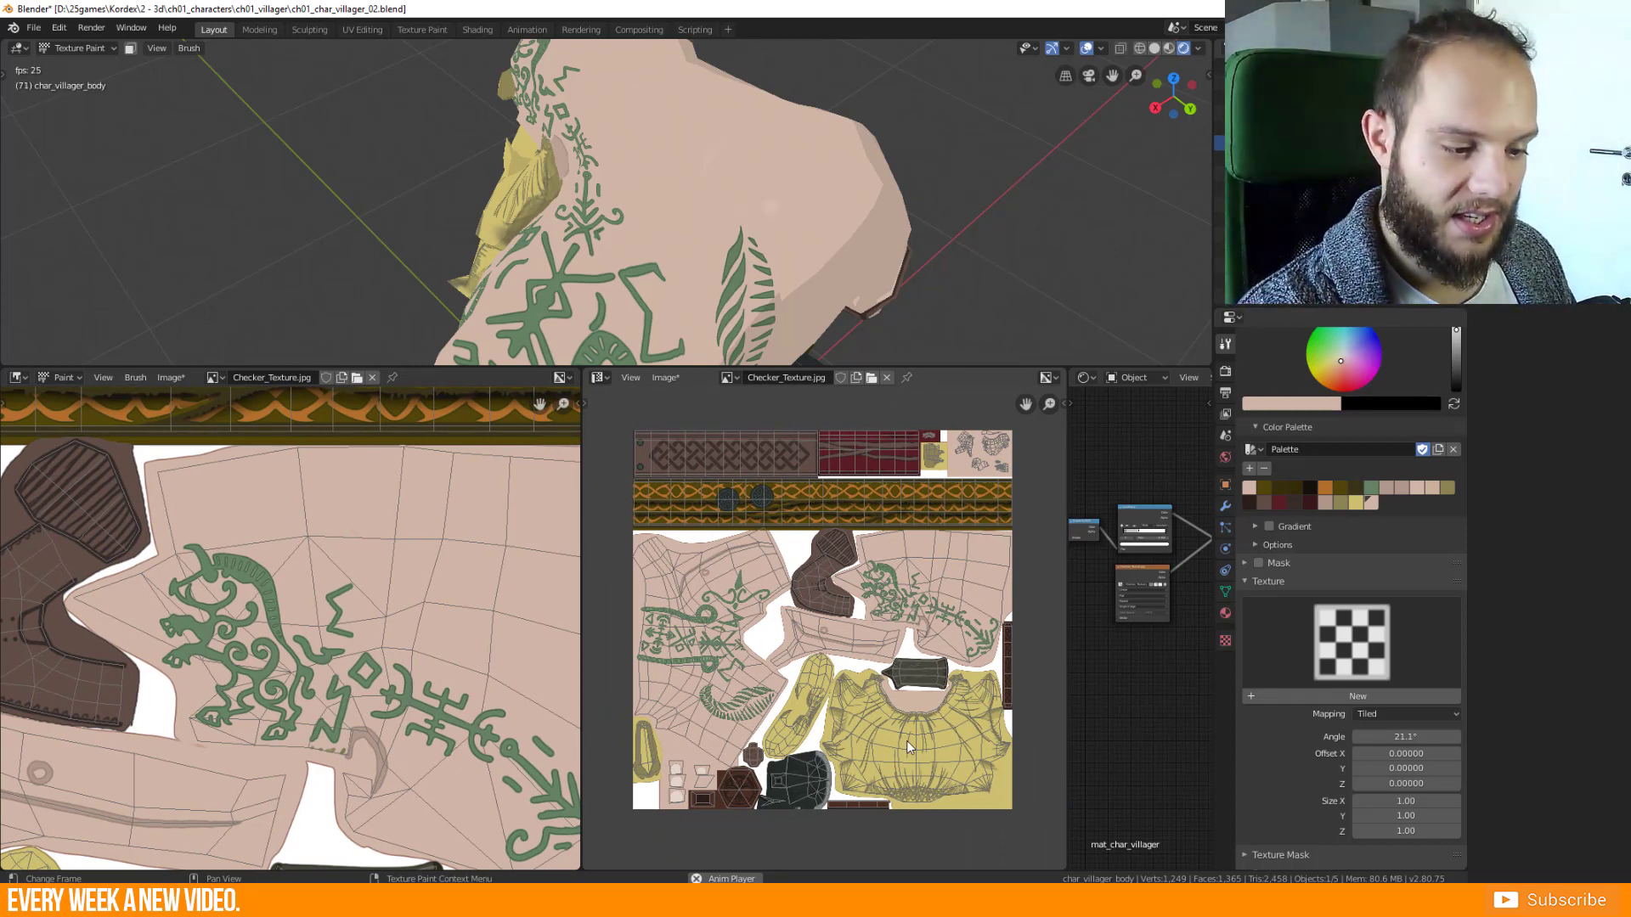
left_click(675, 377)
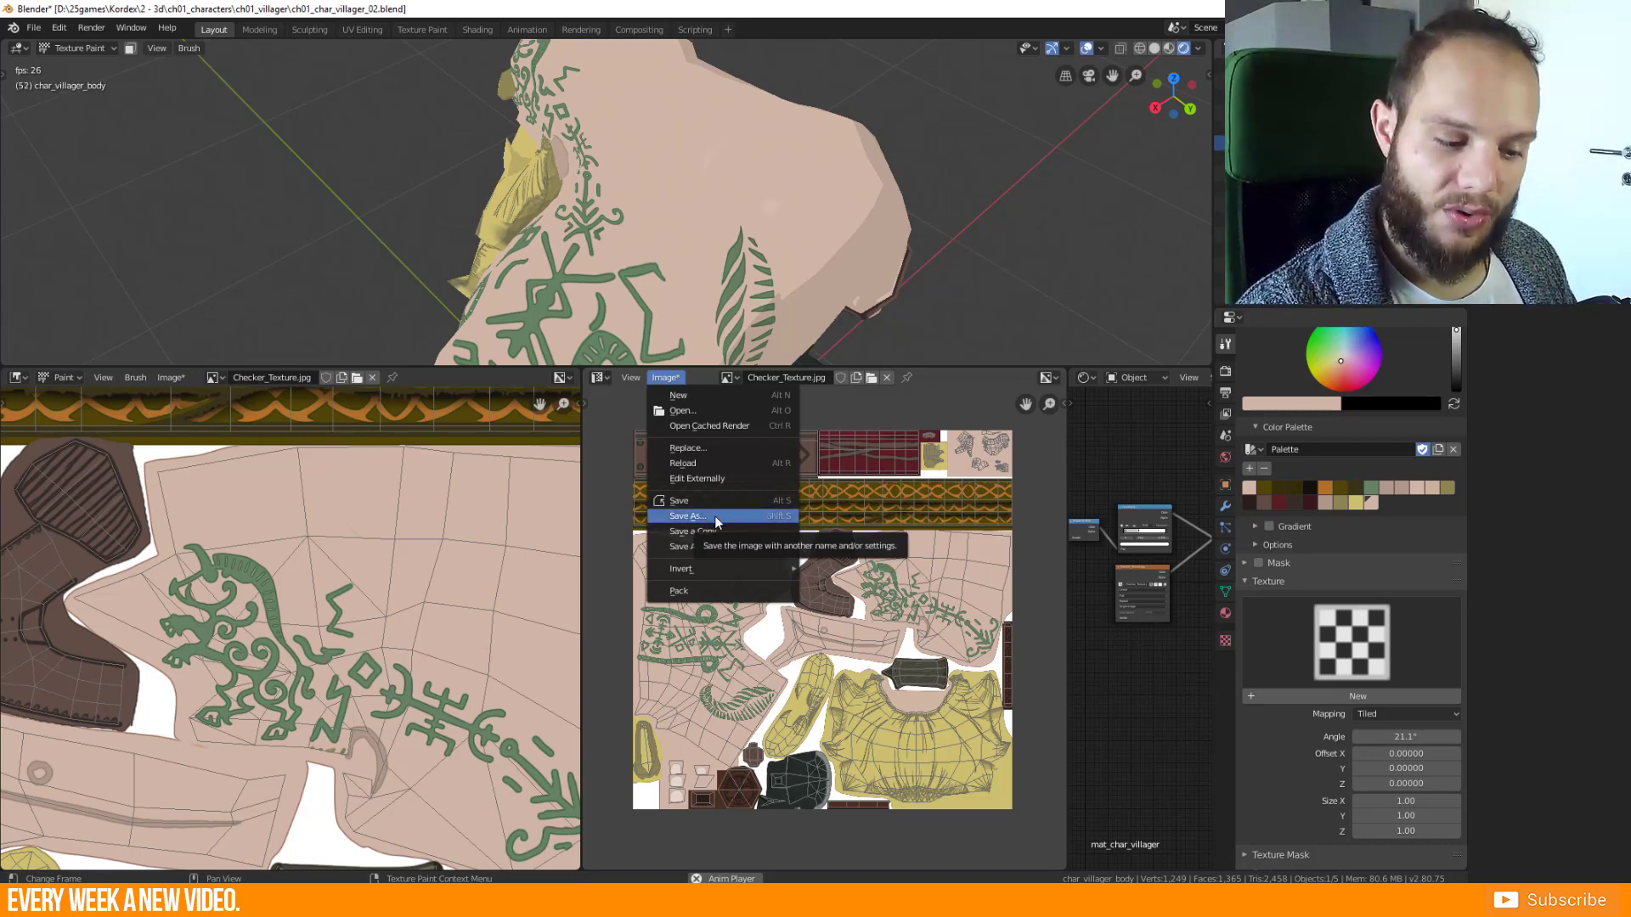
mouse_move(747, 569)
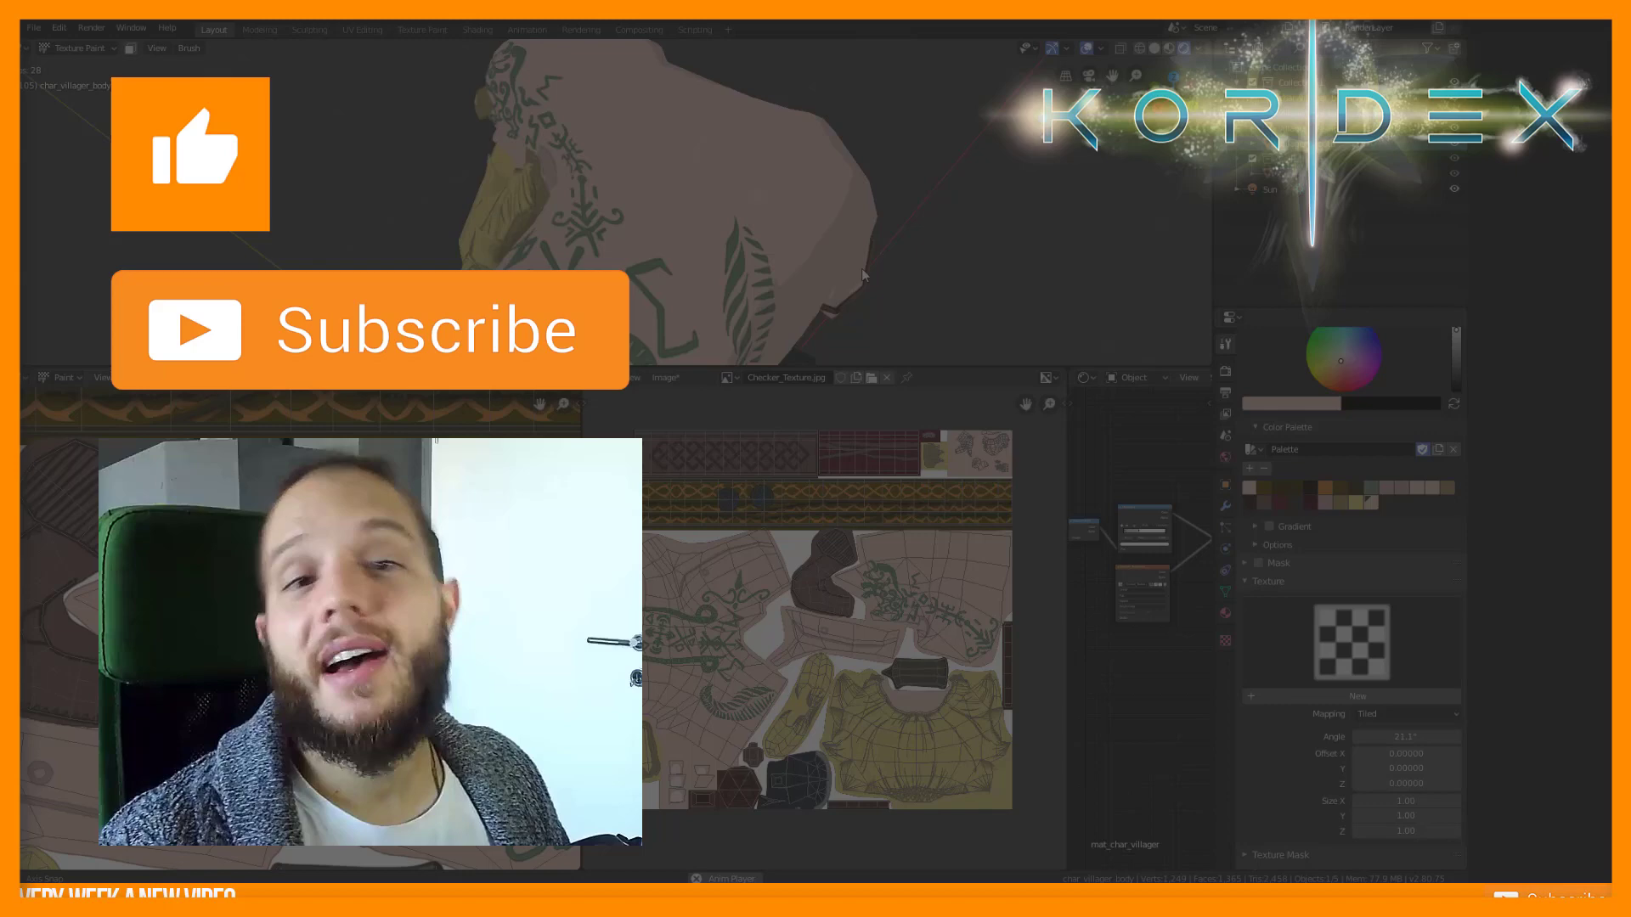
middle_click_drag(863, 274, 788, 339)
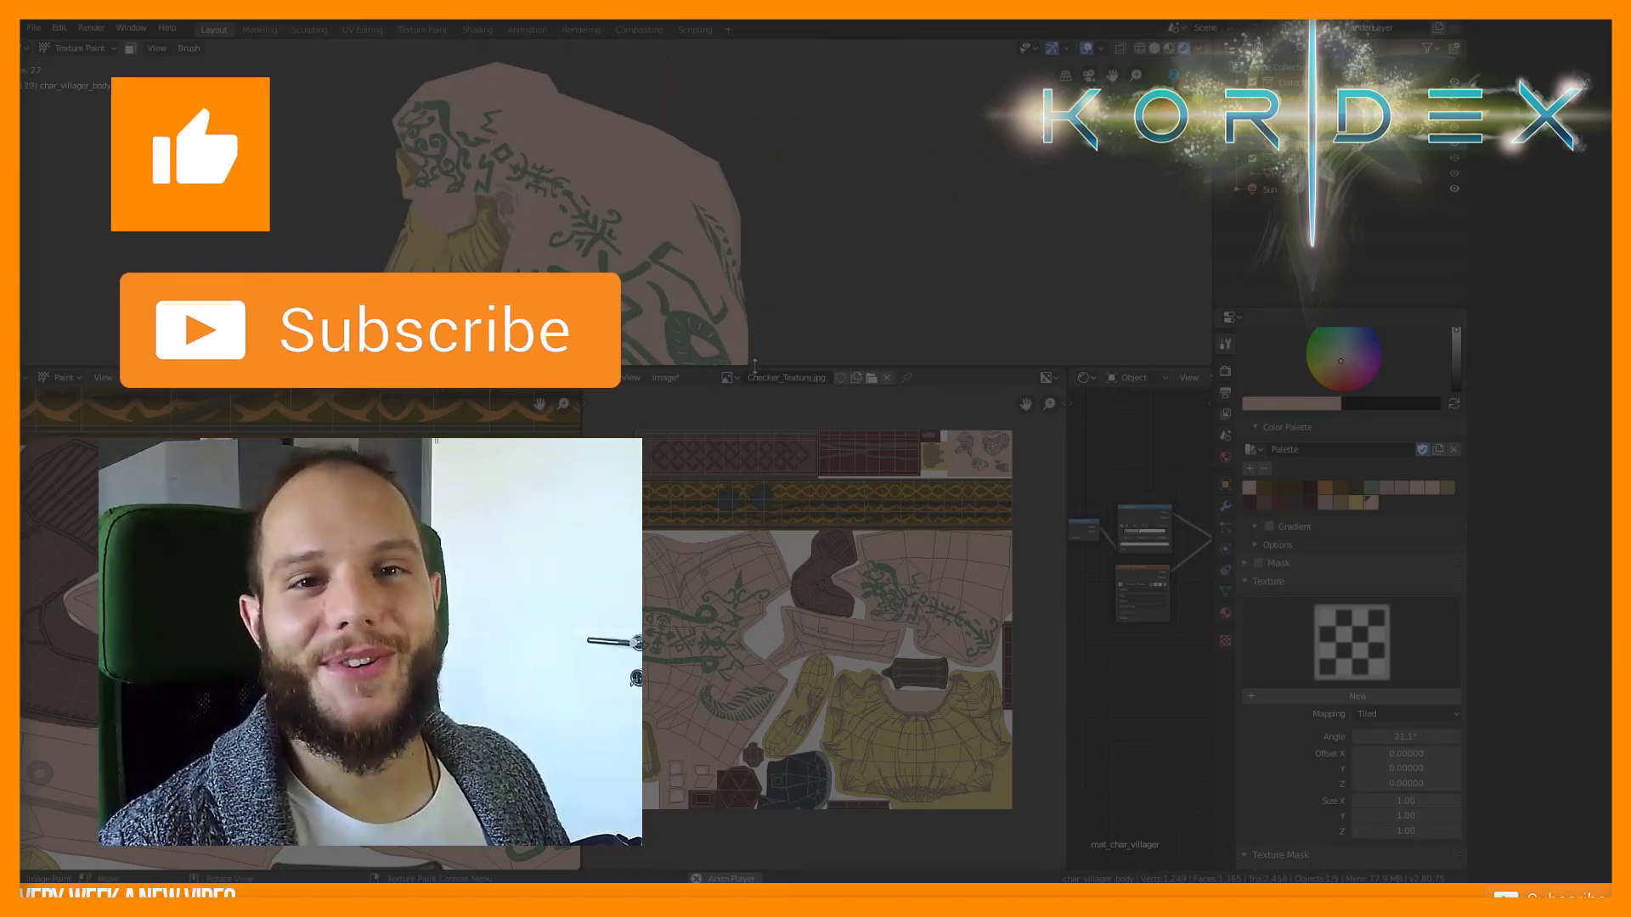